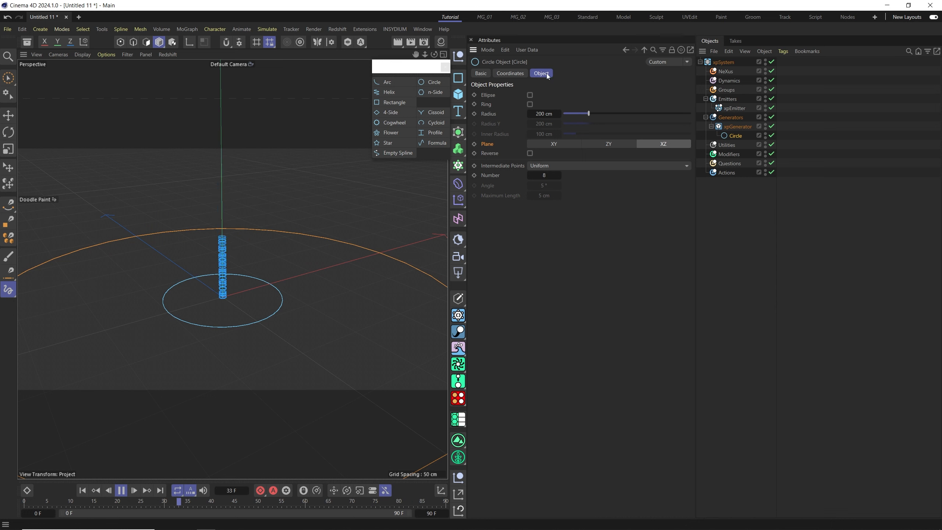
Set the generator's circle spline radius to 34 cm.
left_click_drag(600, 117, 562, 124)
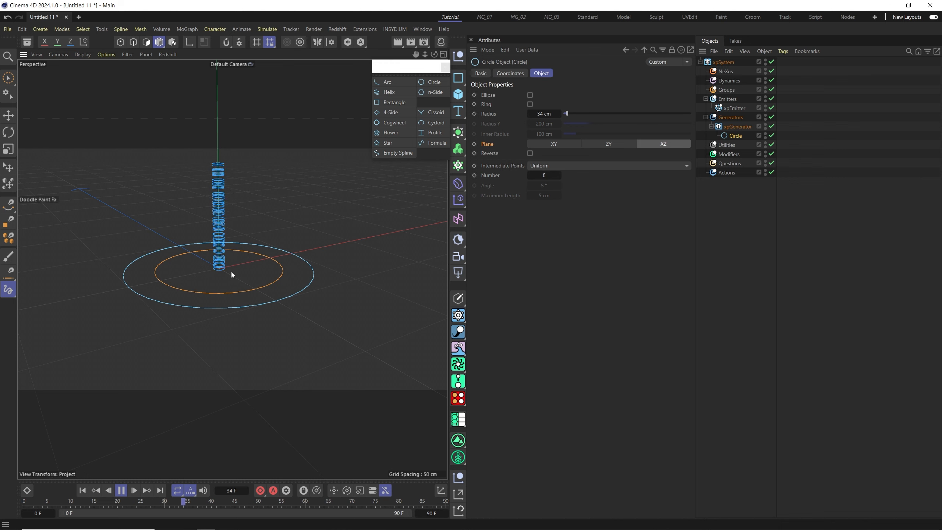
left_click_drag(226, 271, 243, 273, "alt")
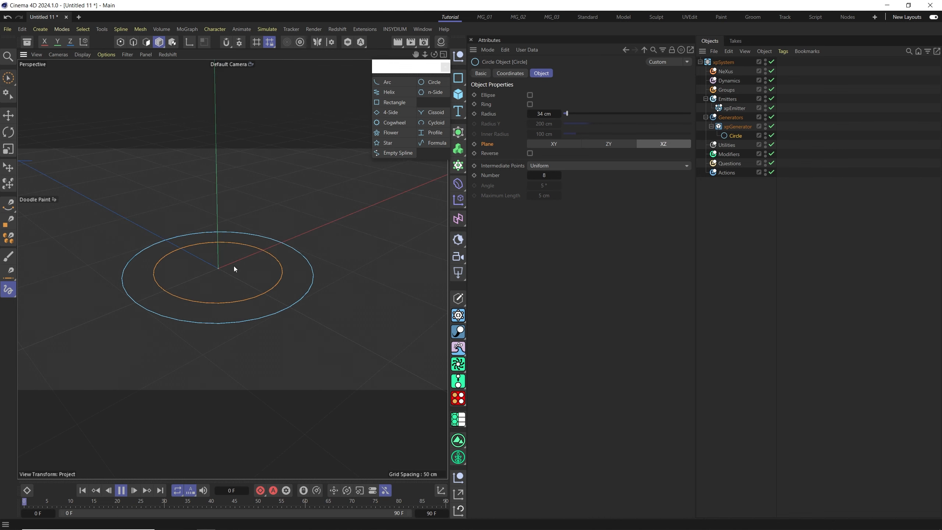
left_click_drag(234, 267, 229, 300, "alt")
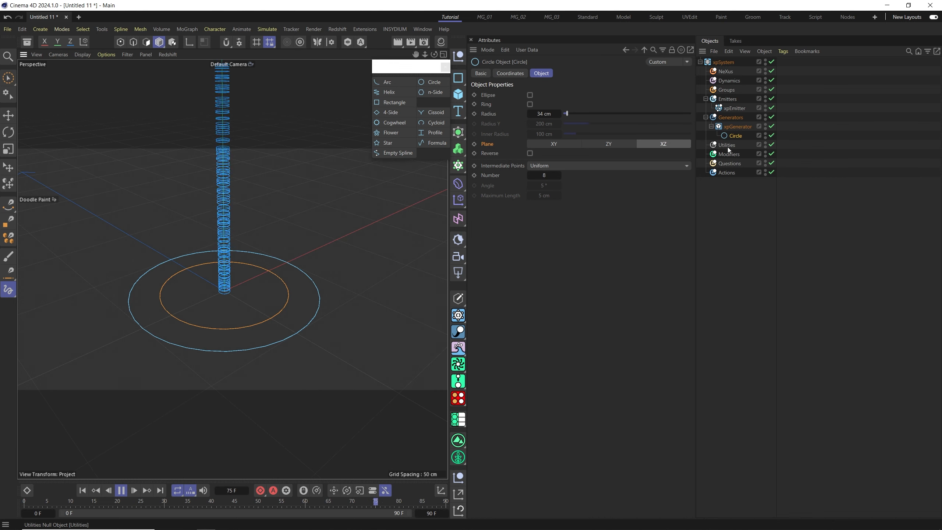
Open the generator's scale, rotation and offset settings to inspect how cloned objects are scaled.
left_click(738, 127)
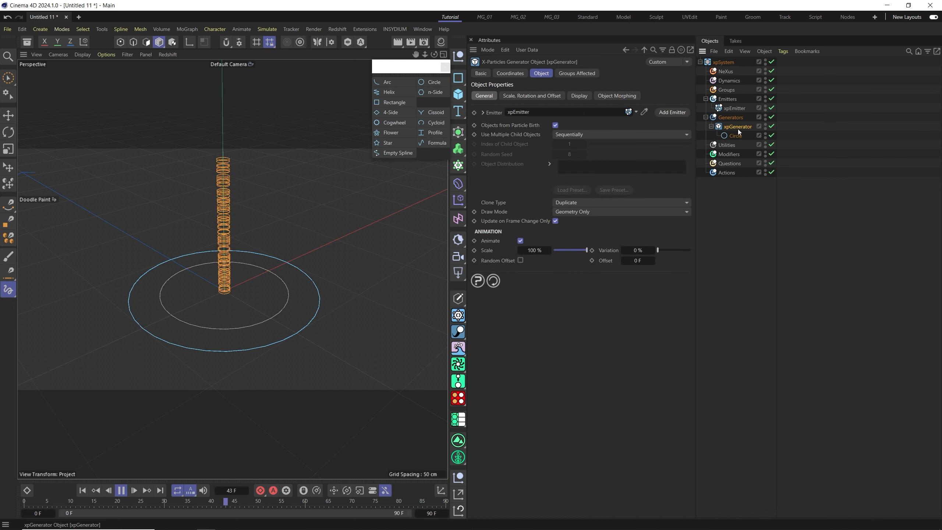
left_click(514, 97)
left_click(491, 150)
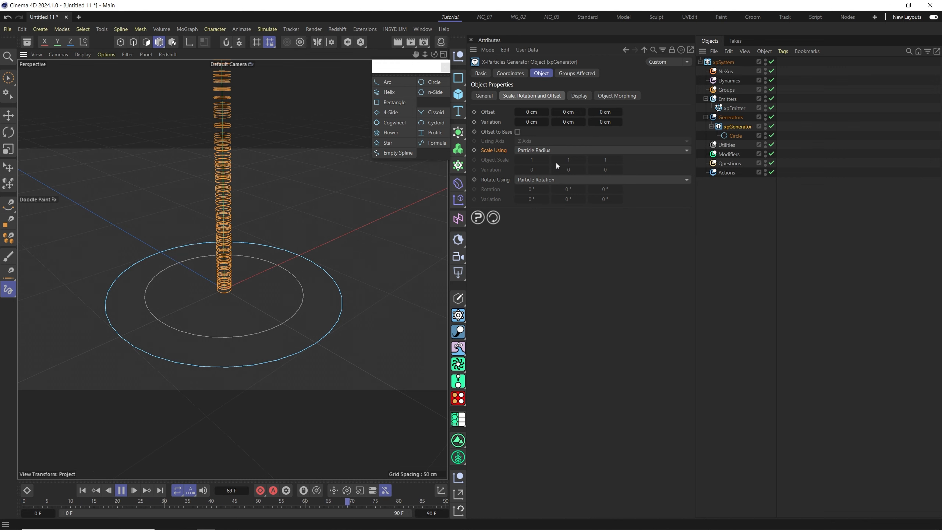
Set the emitter's basic particle radius to 4 cm in its emission settings.
left_click(735, 108)
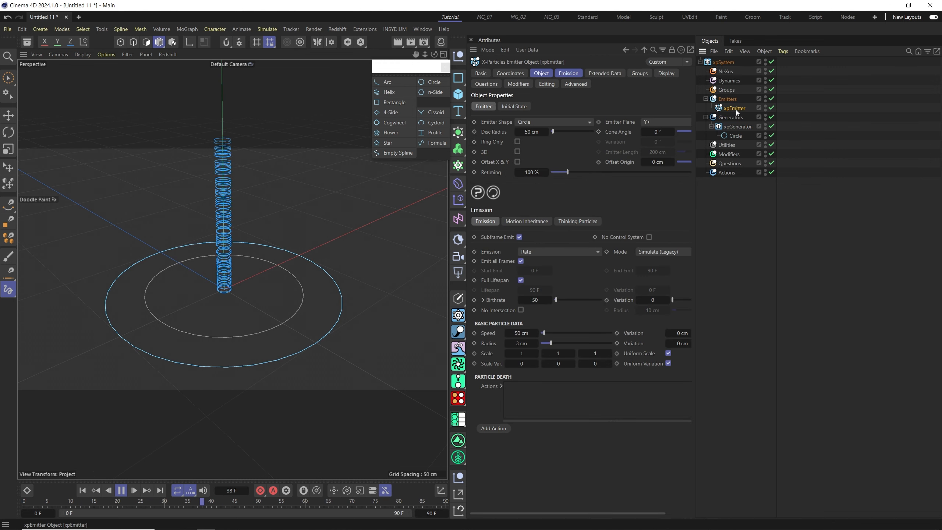
left_click(571, 74)
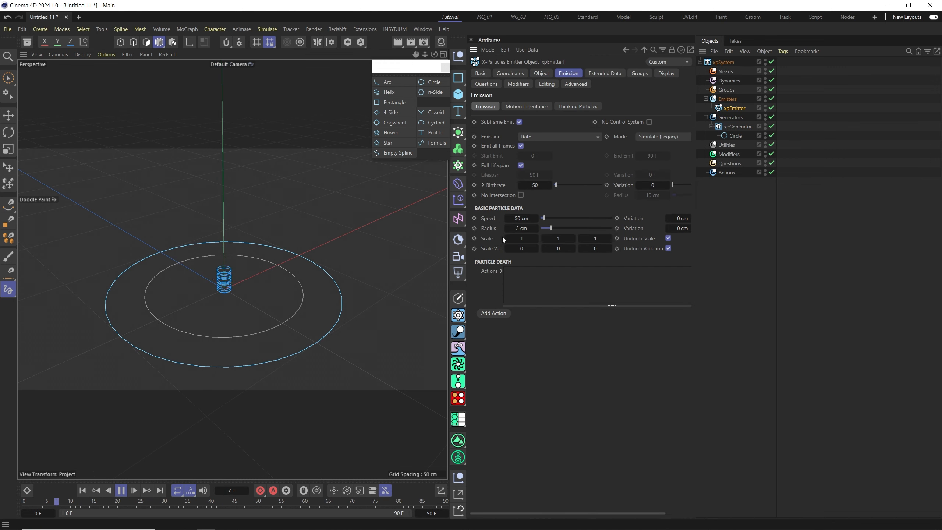
left_click_drag(568, 228, 584, 229)
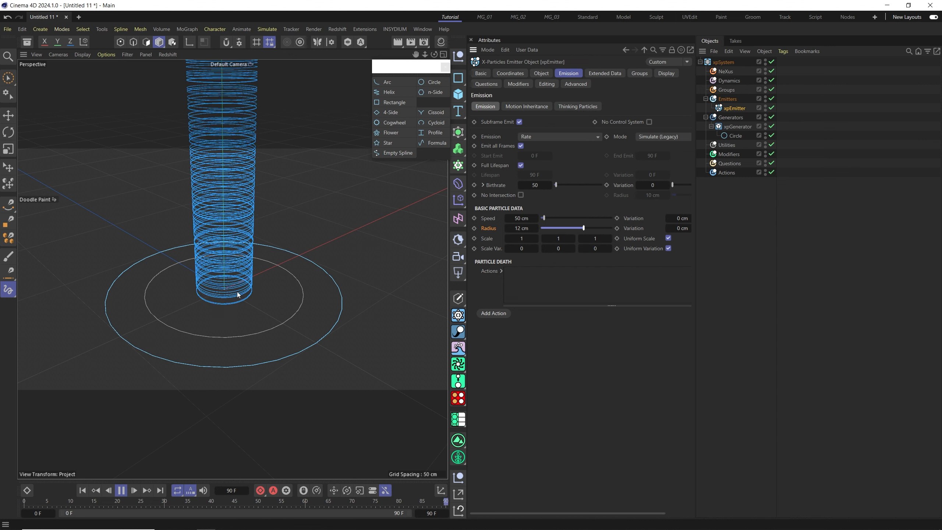
left_click_drag(582, 228, 555, 228)
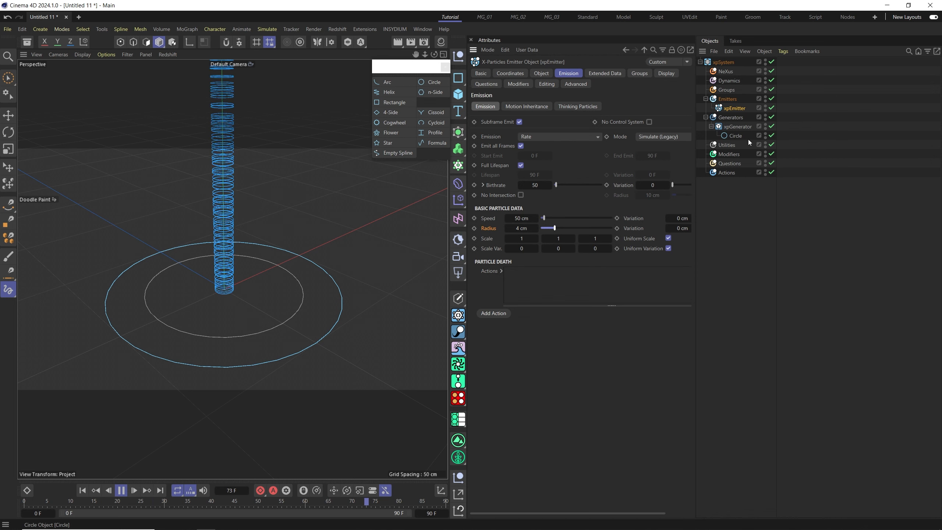
Set the circle spline radius to 31 cm.
left_click(736, 136)
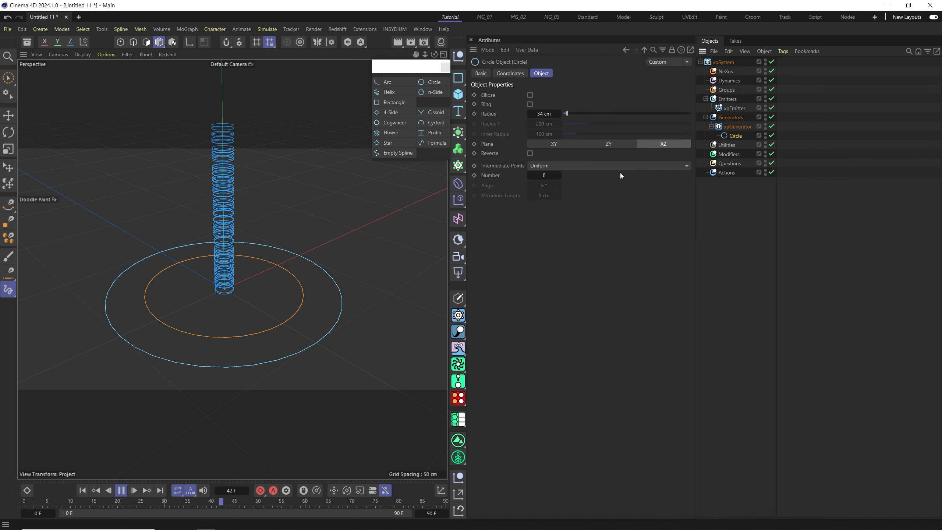
left_click_drag(569, 114, 575, 141)
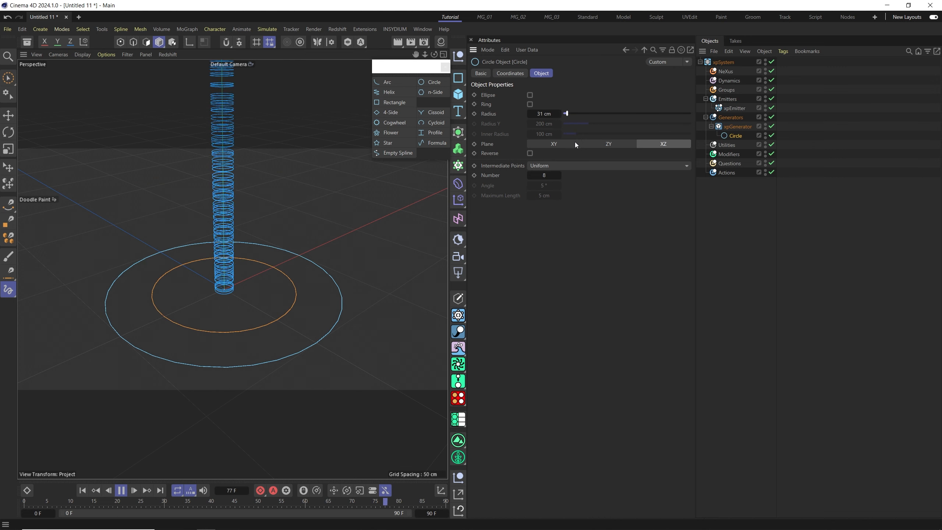
Set the generator to scale clones using Particle Scale.
left_click(734, 126)
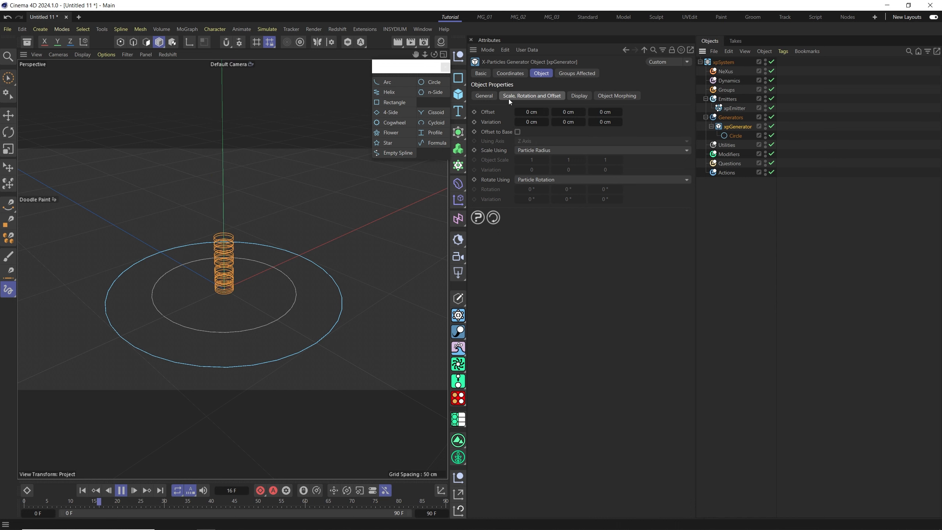
left_click(492, 150)
left_click(544, 150)
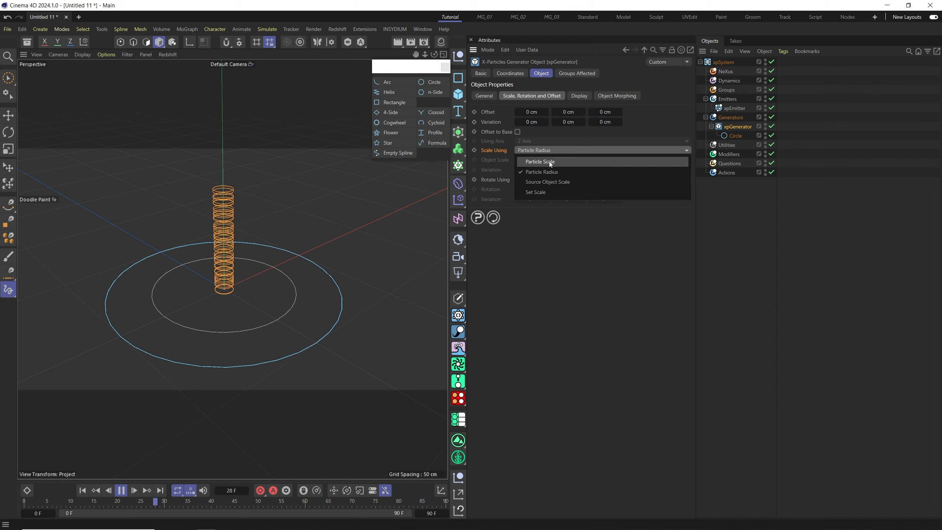
left_click(550, 162)
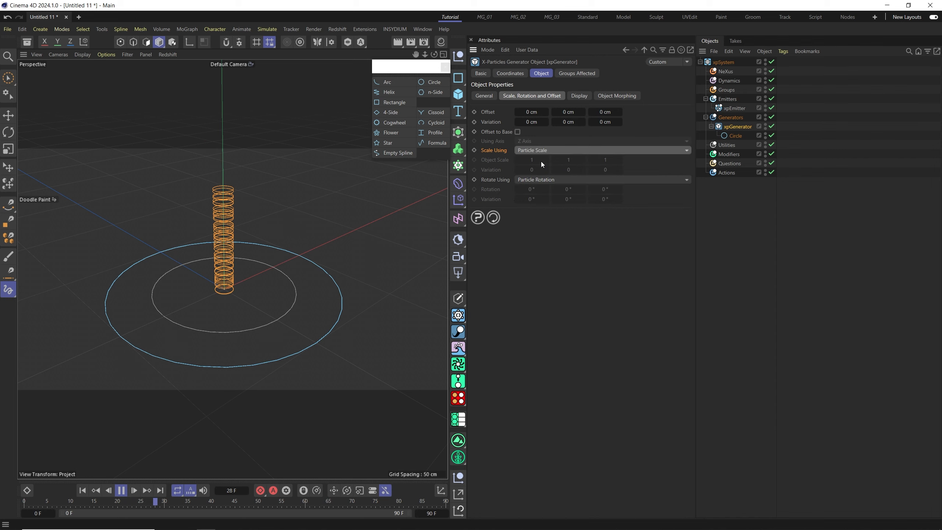
Set the circle spline radius to 27 cm.
left_click(733, 135)
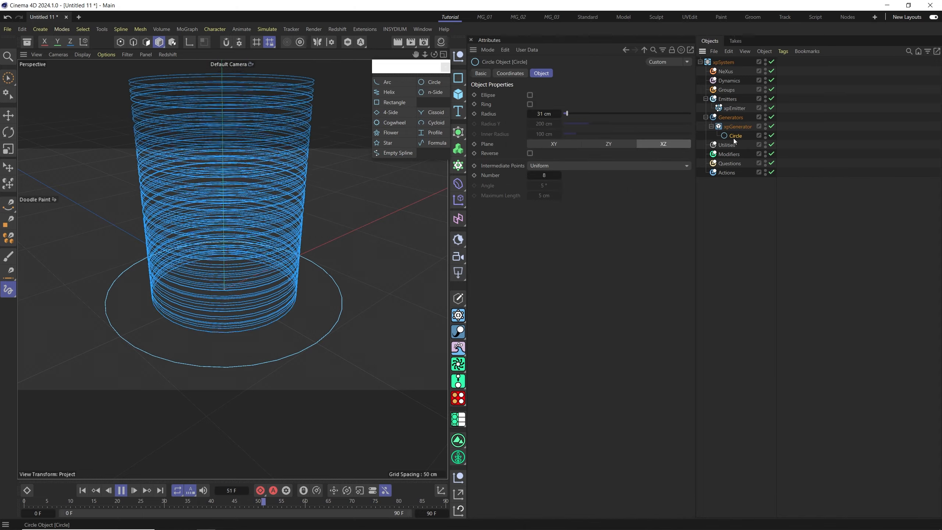
mouse_move(574, 112)
left_mouse_down()
mouse_move(586, 113)
mouse_move(564, 114)
left_mouse_up()
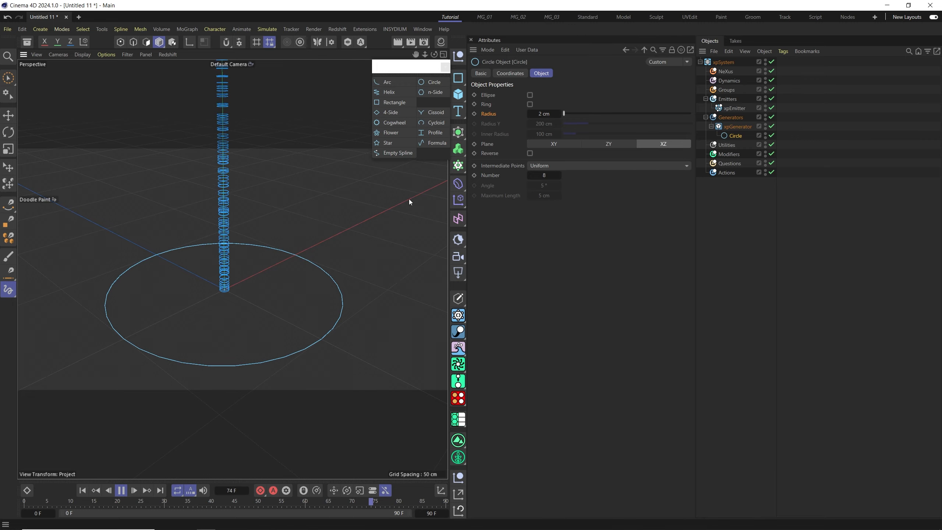
left_click_drag(575, 113, 567, 118)
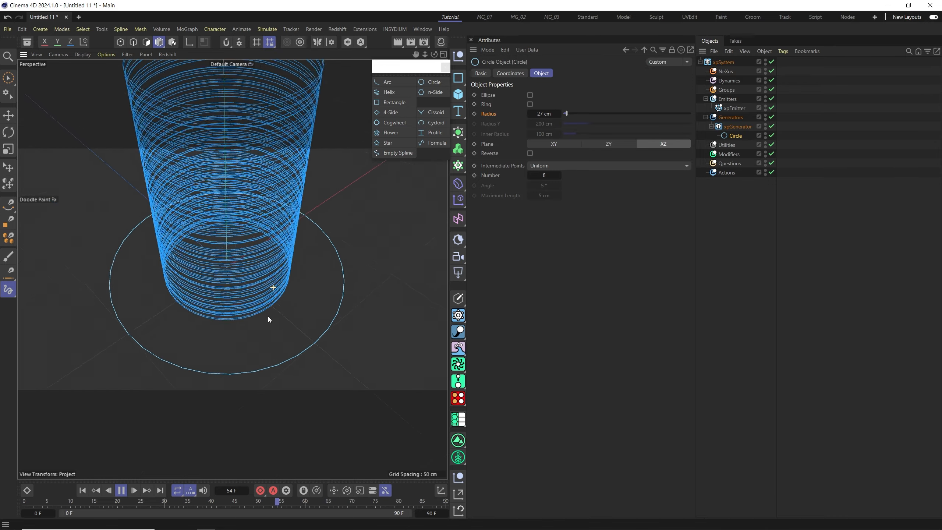
right_click_drag(255, 269, 251, 299, "alt")
left_click_drag(251, 300, 253, 312, "alt")
Try adding an n-Side spline inside the generator, set to the XZ plane with an 81 cm radius.
left_click(737, 127)
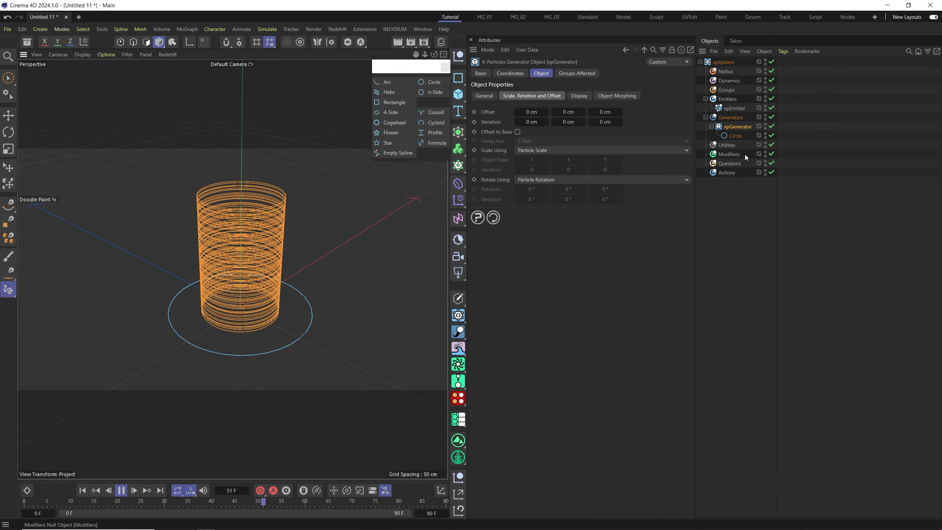
left_click(728, 138)
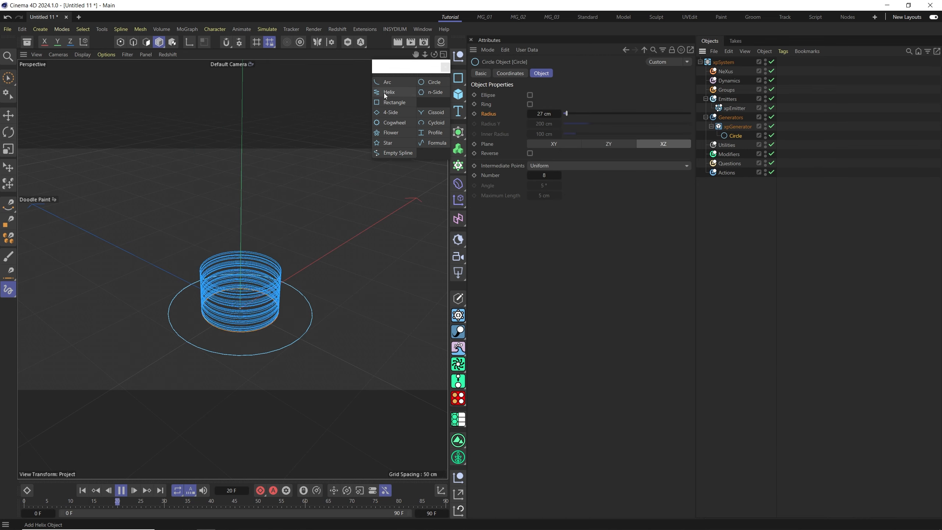
left_click(429, 93)
left_click_drag(720, 62, 727, 97)
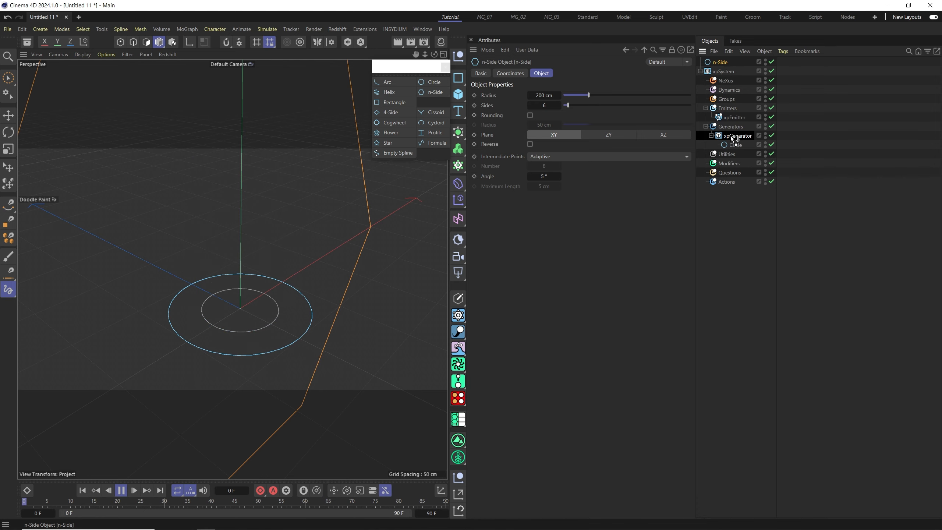
left_click_drag(733, 138, 734, 137)
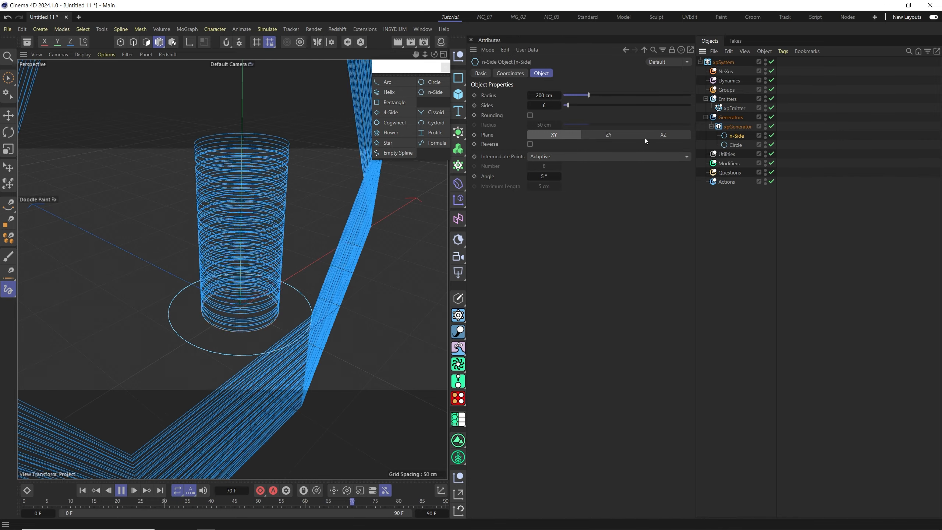
left_click(662, 134)
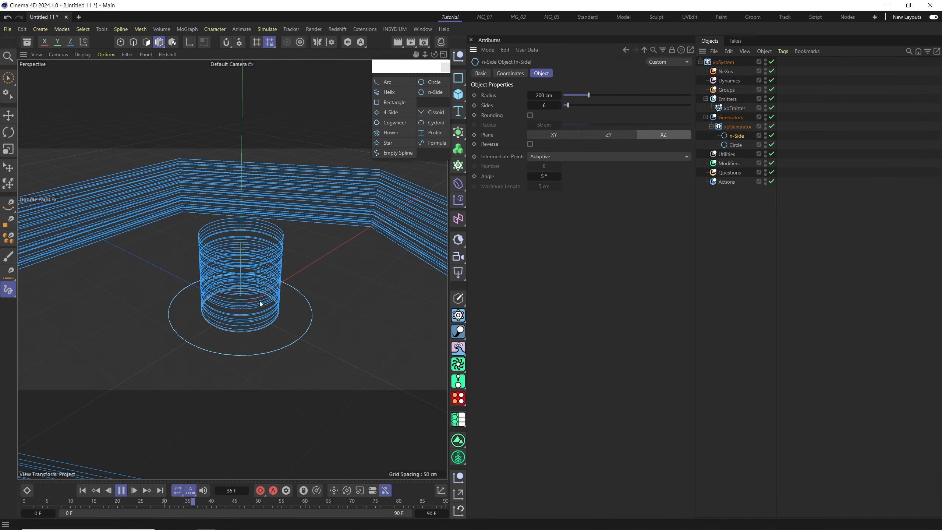
left_click_drag(593, 96, 573, 98)
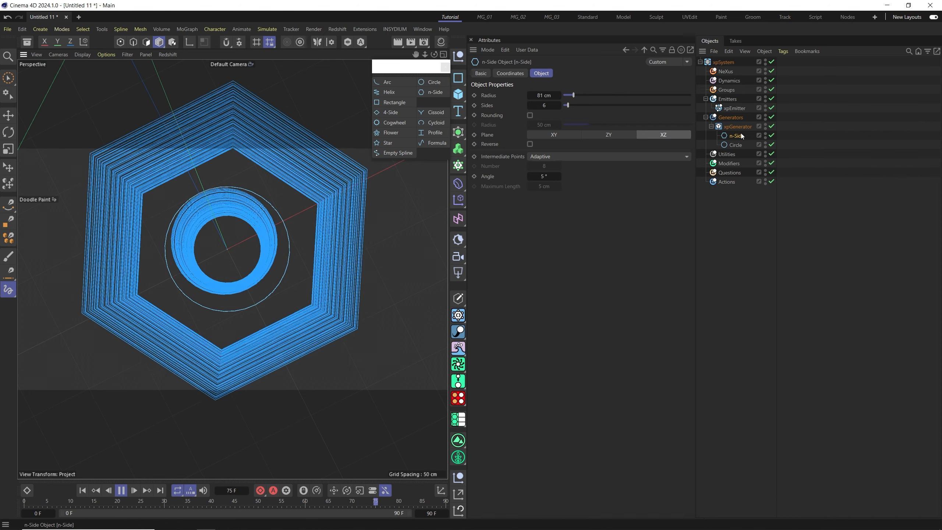
Set the n-Side to 4 sides, then delete the n-Side spline.
left_click_drag(566, 106, 531, 107)
type("4")
key("Return")
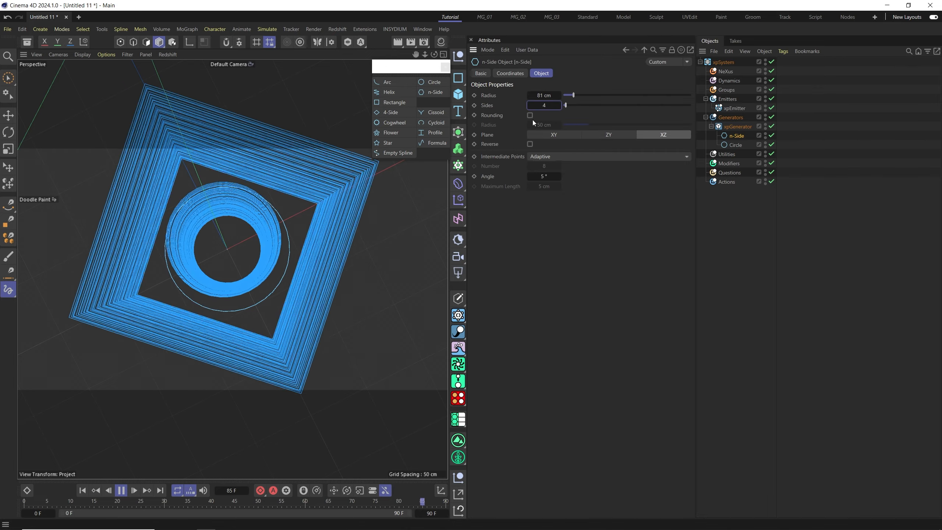
left_click_drag(343, 280, 251, 273, "alt")
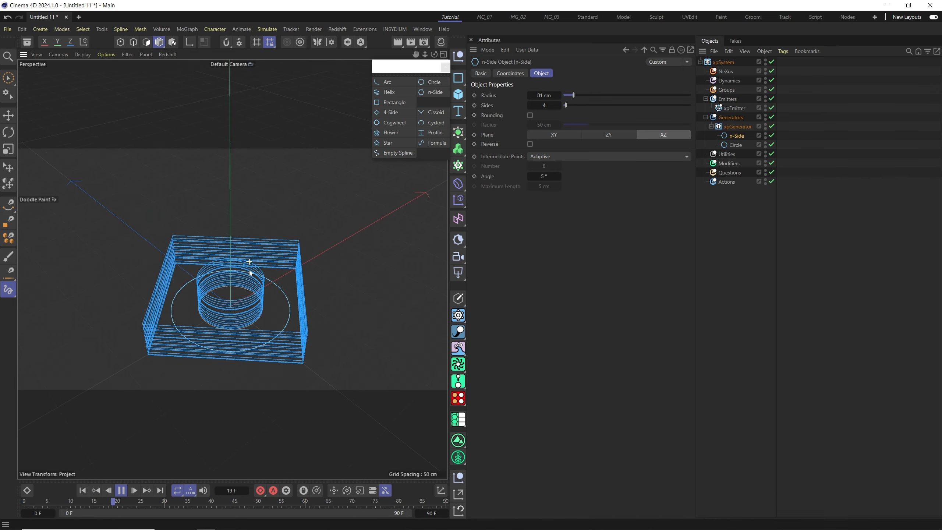
key("F8")
key("Delete")
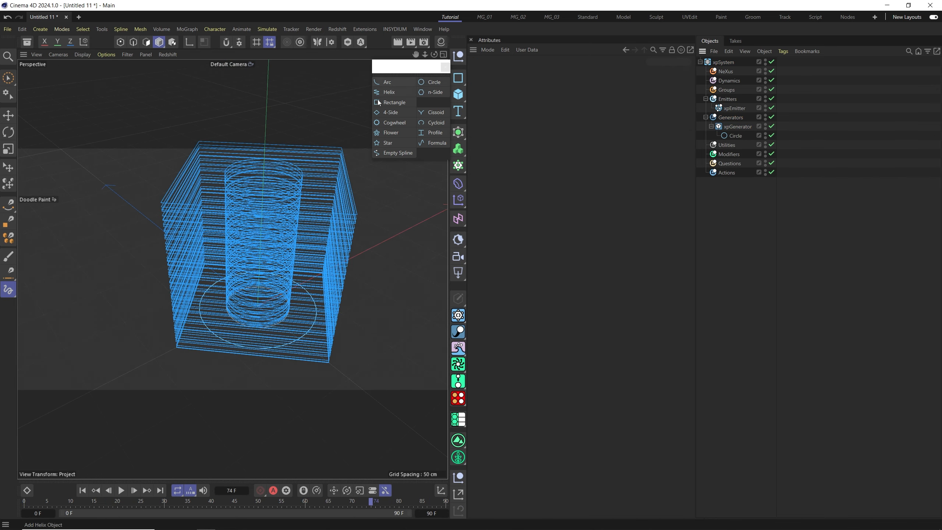
left_click(738, 129)
left_click_drag(250, 256, 250, 327, "alt")
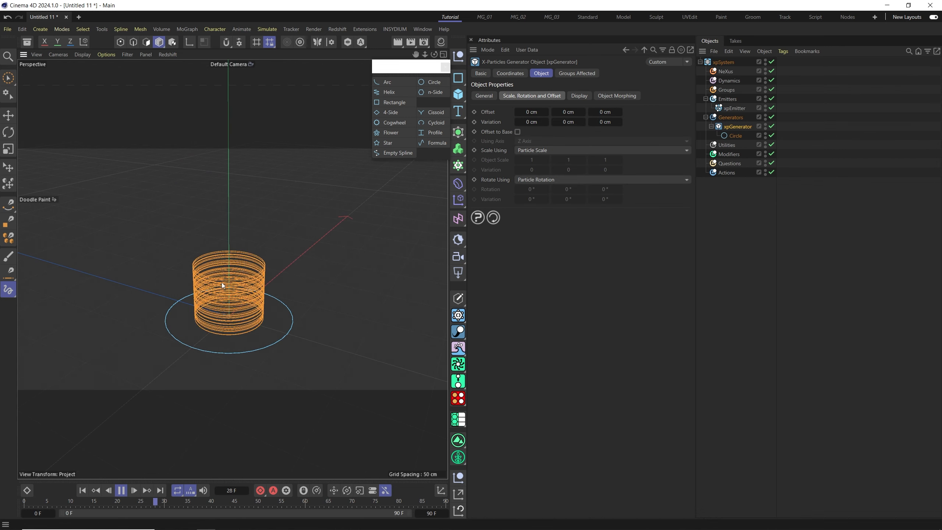
left_click_drag(232, 295, 236, 298, "alt")
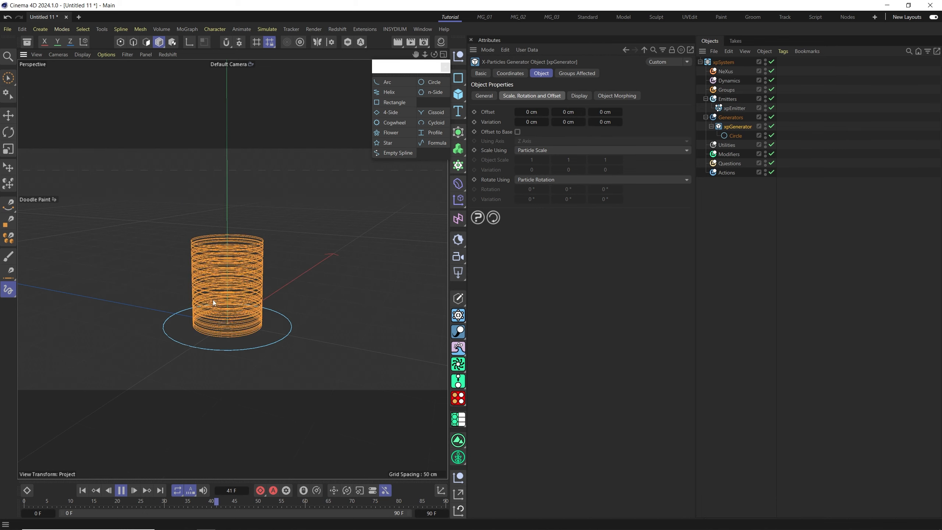
Browse the dynamics objects available in the Dynamics folder.
left_click(737, 81)
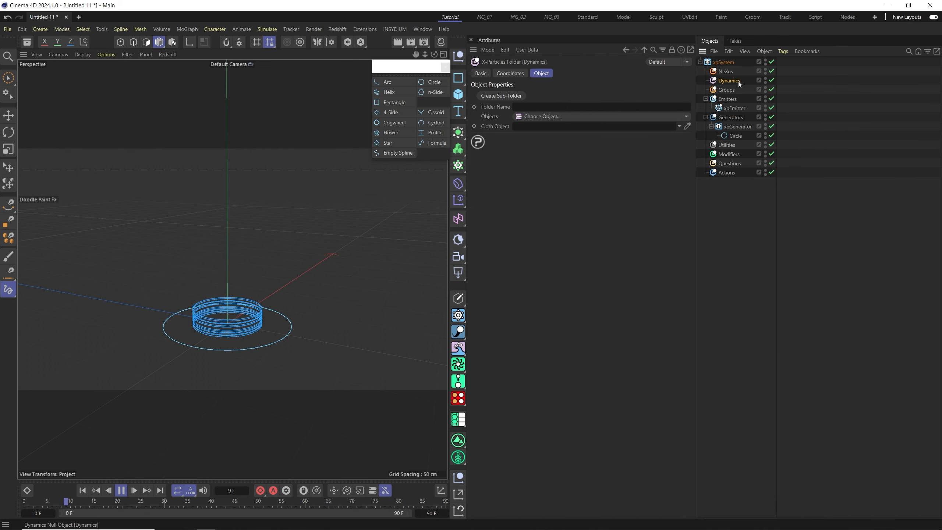
left_click(687, 117)
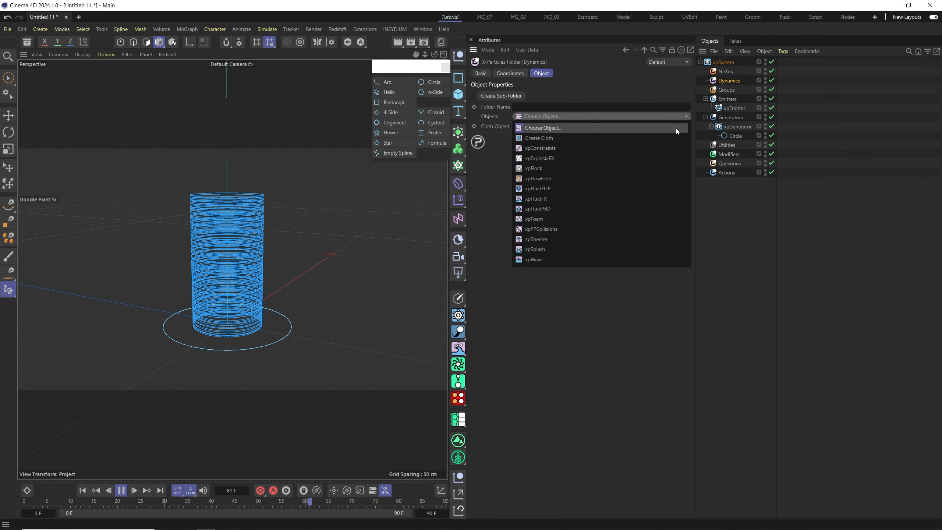
left_click(594, 101)
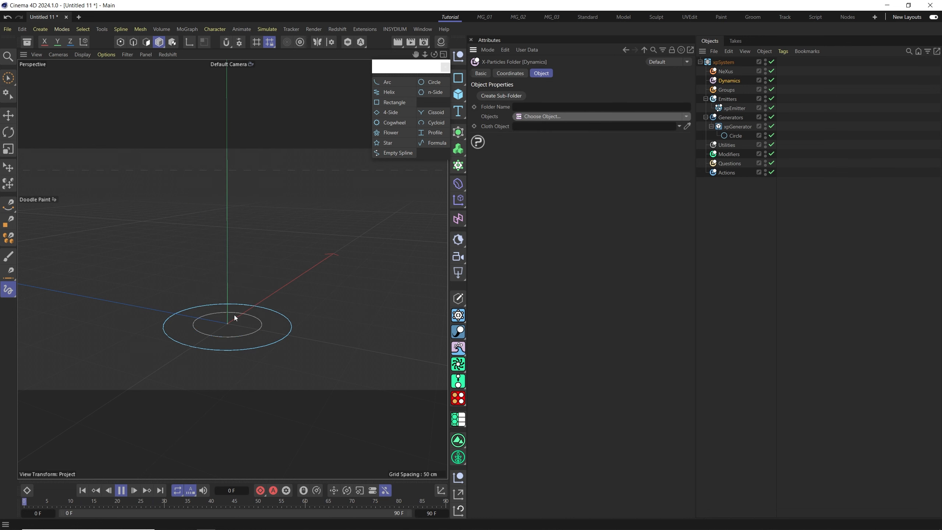
Add an xpTurbulence motion modifier through the Modifiers folder.
left_click(729, 154)
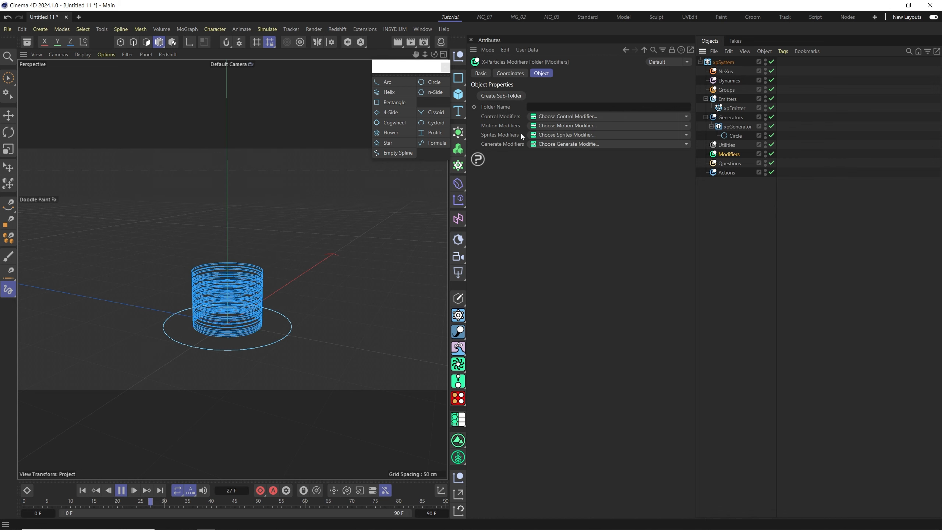
left_click(506, 116)
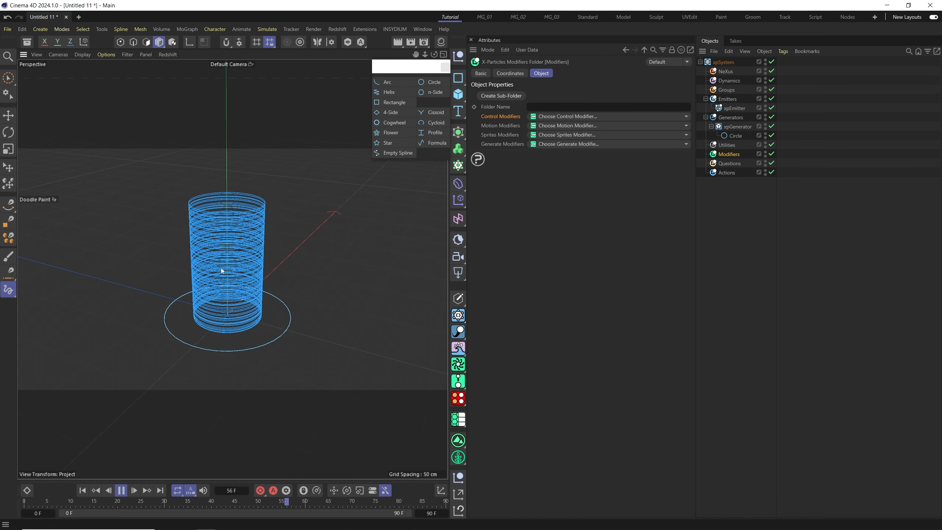
left_click(687, 125)
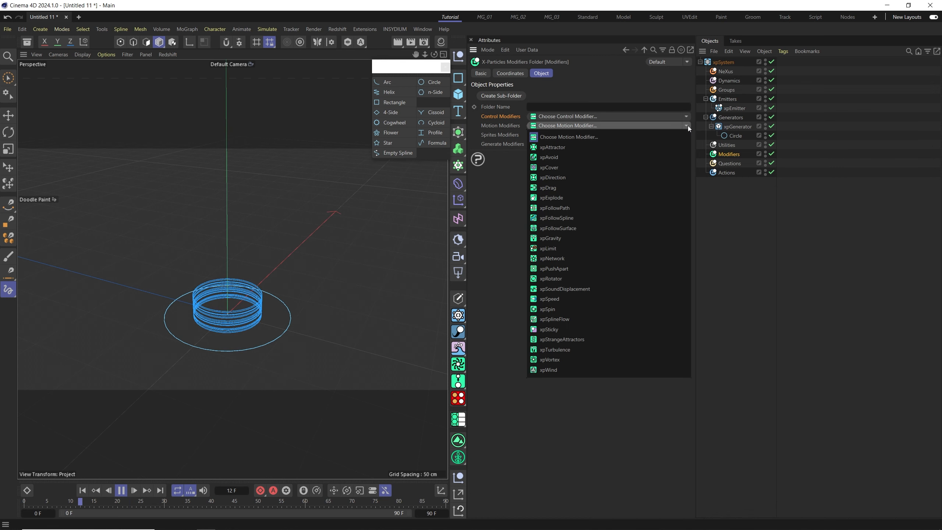
left_click(568, 351)
left_click_drag(252, 301, 250, 288, "alt")
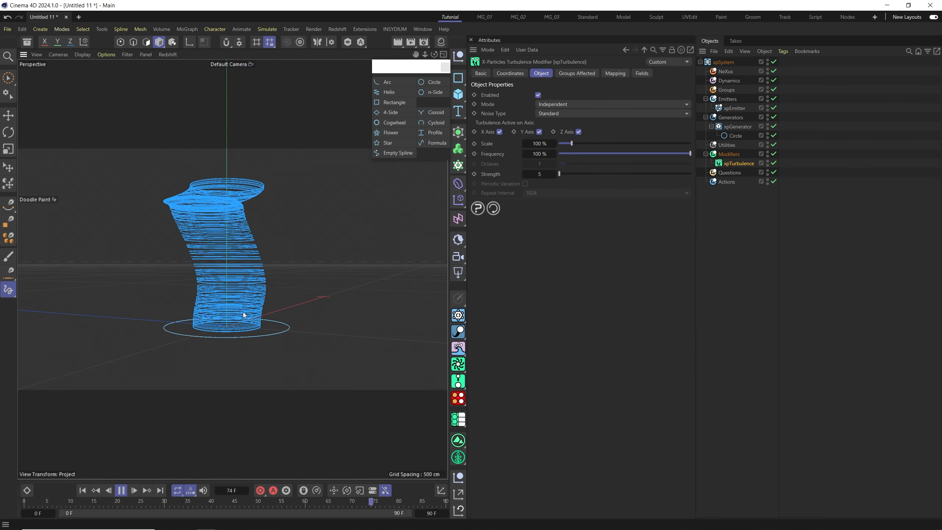
right_click_drag(242, 312, 279, 320, "alt")
left_click_drag(274, 323, 273, 334, "alt")
right_click_drag(253, 317, 253, 335, "alt")
left_click_drag(248, 328, 283, 353, "alt")
middle_click_drag(269, 348, 290, 335, "alt")
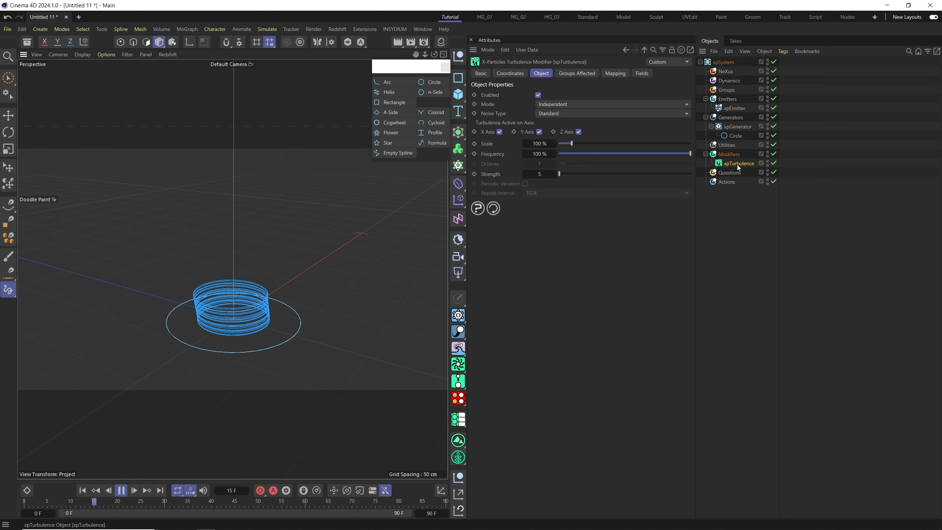
Set the turbulence modifier's Strength to 10.
left_click(539, 174)
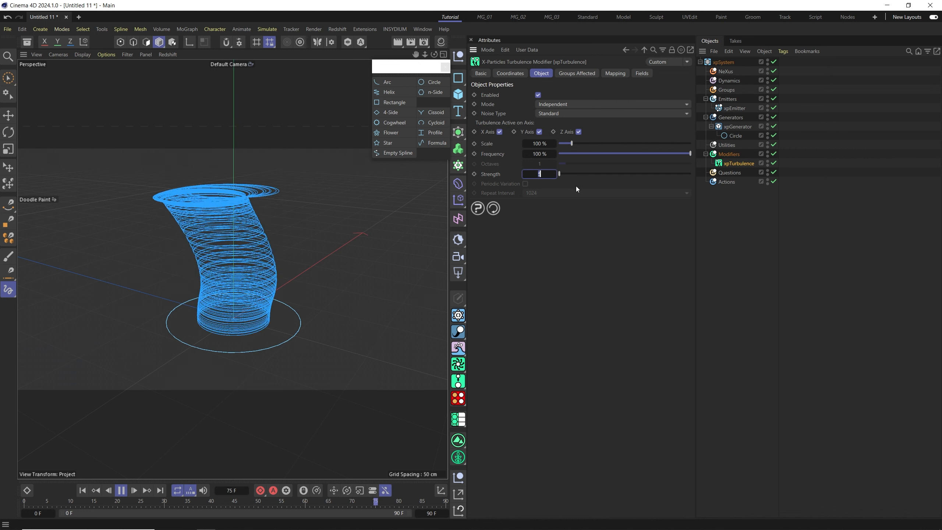
type("10")
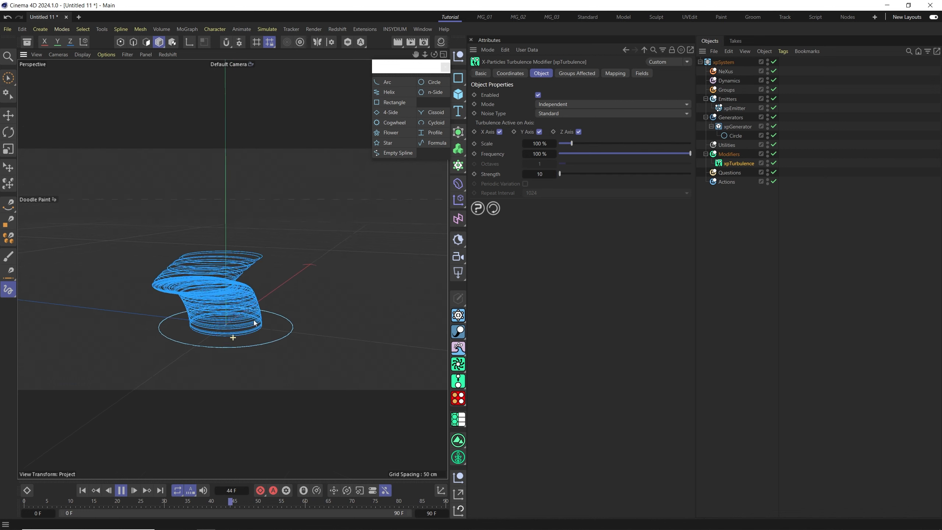
Add an xpConstraints object through the Dynamics folder and enable Connect Within Distance on its Distance connections.
left_click(731, 80)
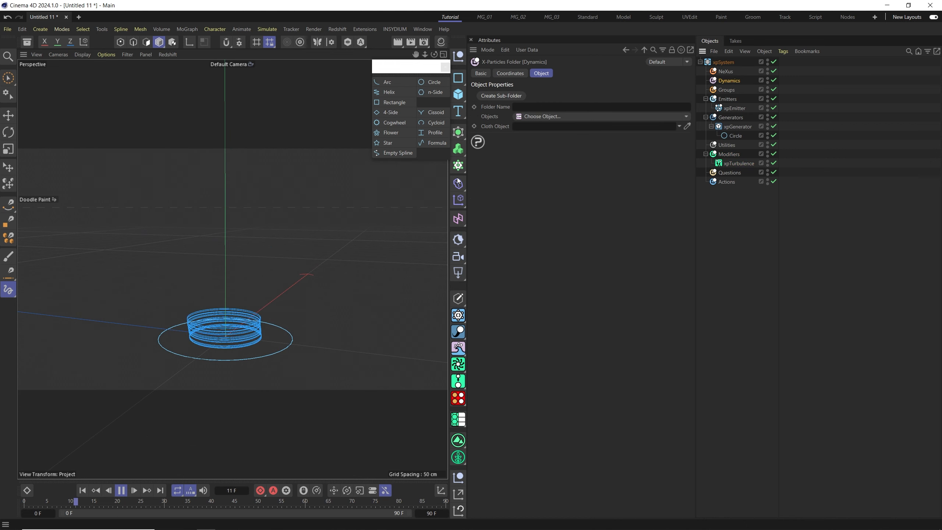
left_click(686, 117)
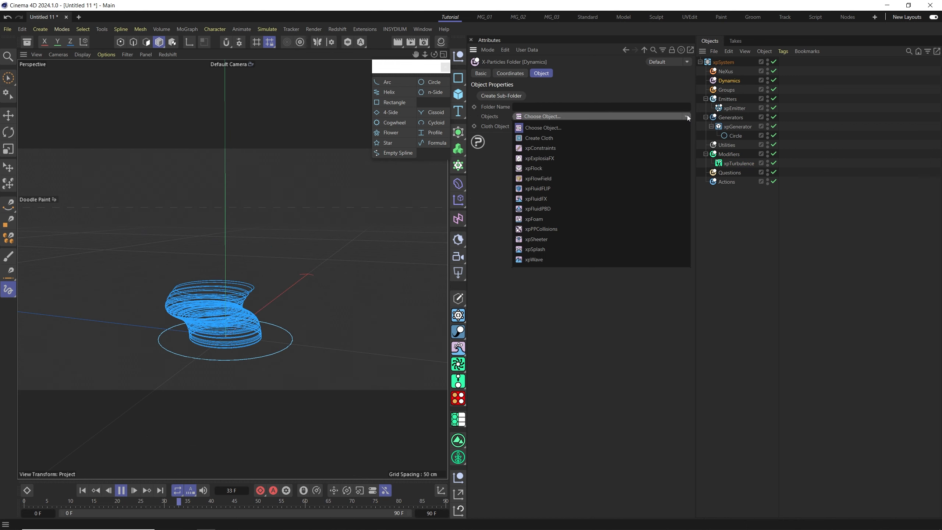
left_click(538, 147)
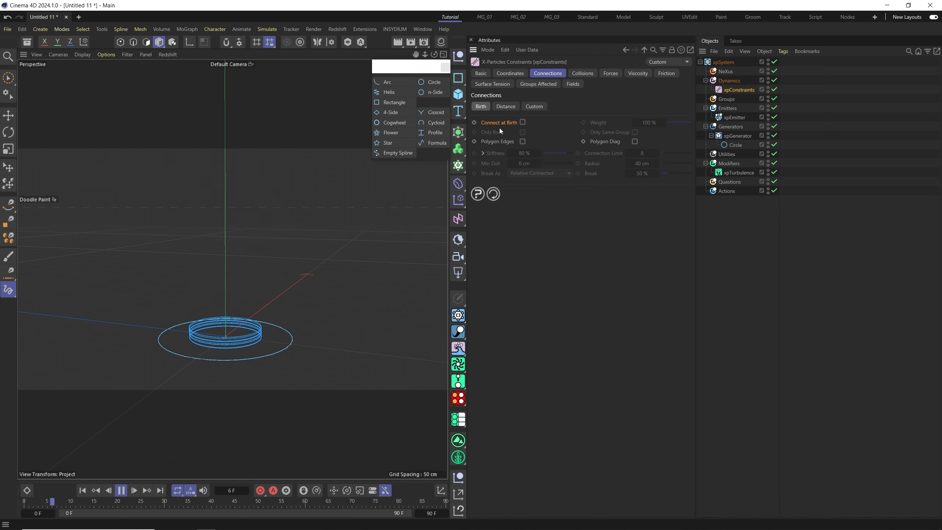
left_click(522, 121)
left_click(505, 108)
left_click(541, 122)
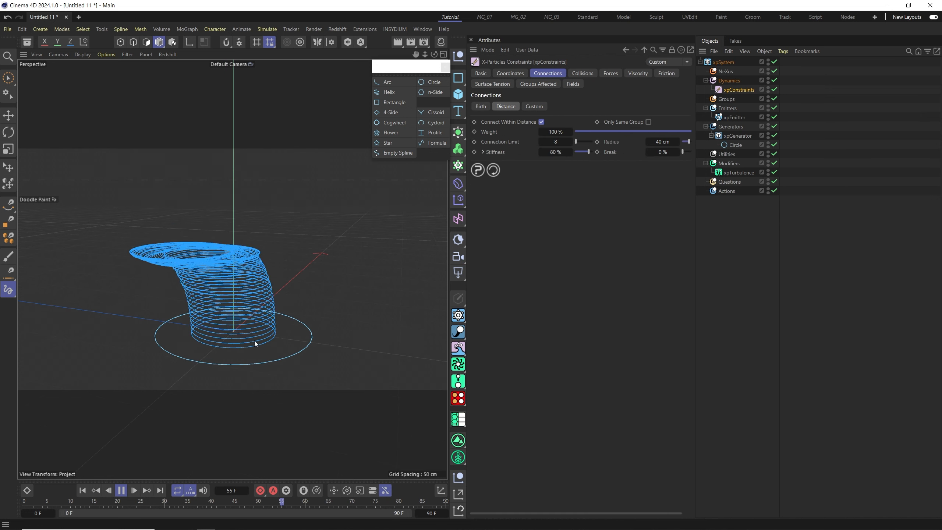
left_click_drag(240, 316, 278, 317, "alt")
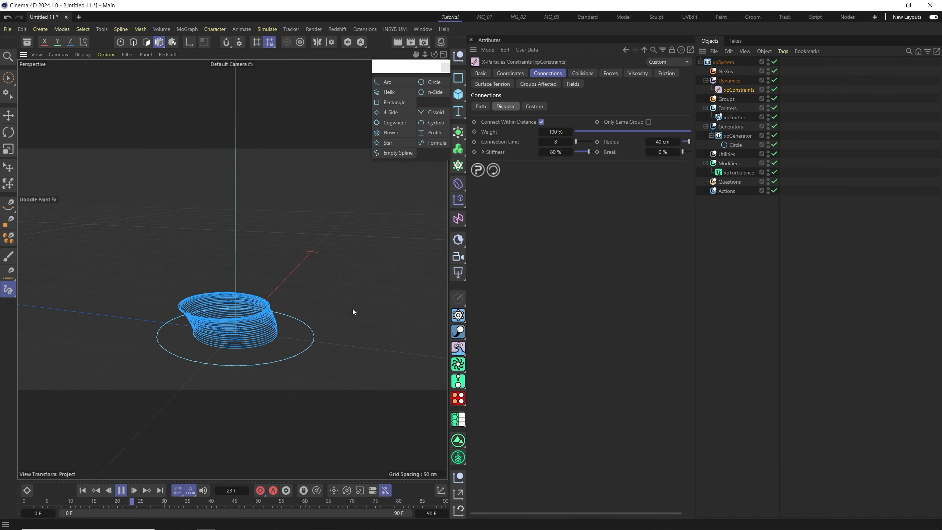
Delete the xpTurbulence and xpConstraints objects from the system.
left_click(729, 165)
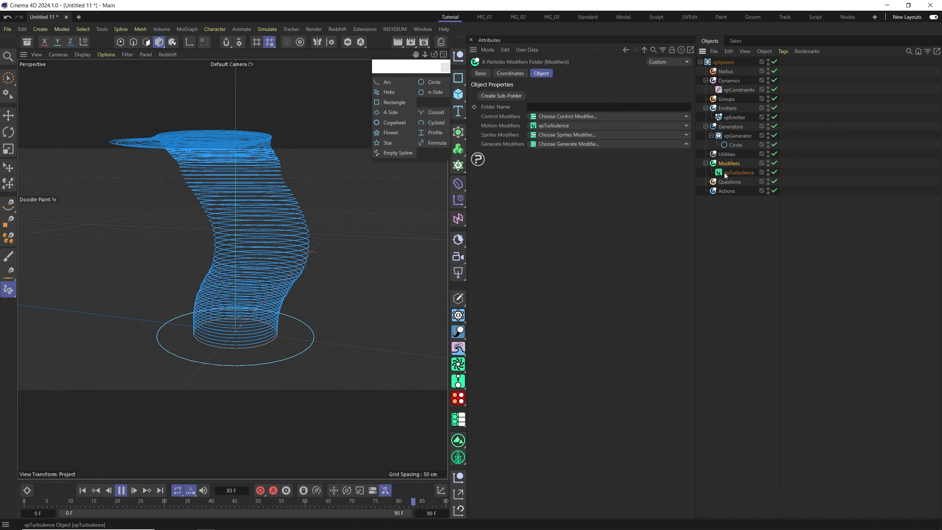
left_click(725, 79)
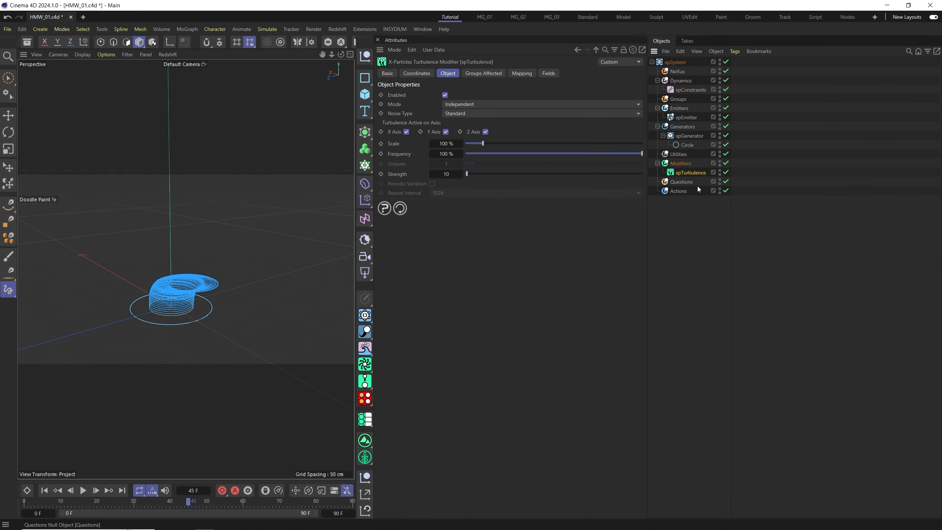
key("Delete")
left_click(689, 91)
key("Delete")
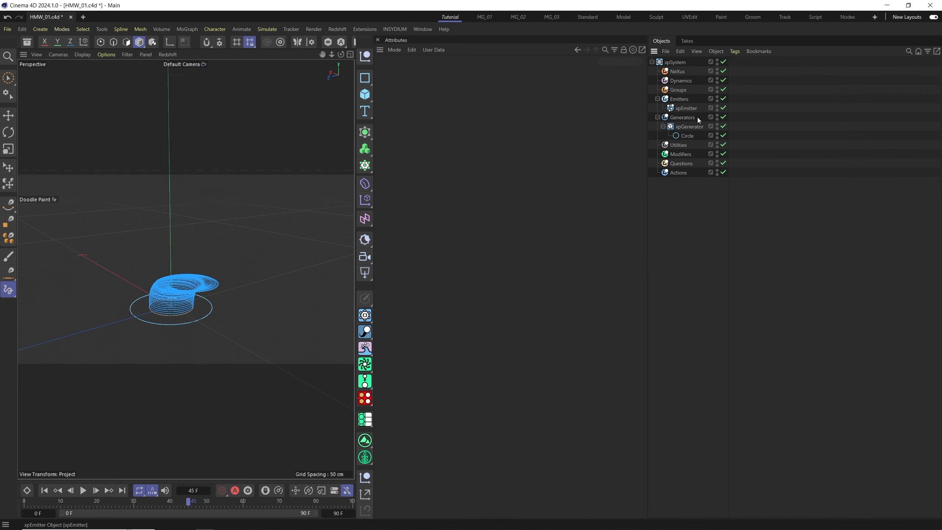
Add an xpSound control modifier through the Modifiers folder and load a music segment audio file as its Sound.
left_click(679, 154)
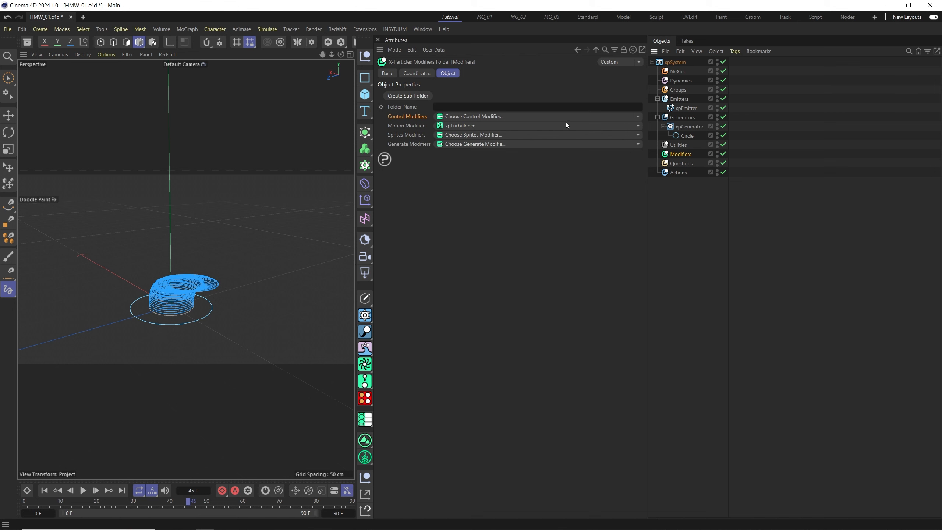
left_click(639, 116)
left_click(451, 282)
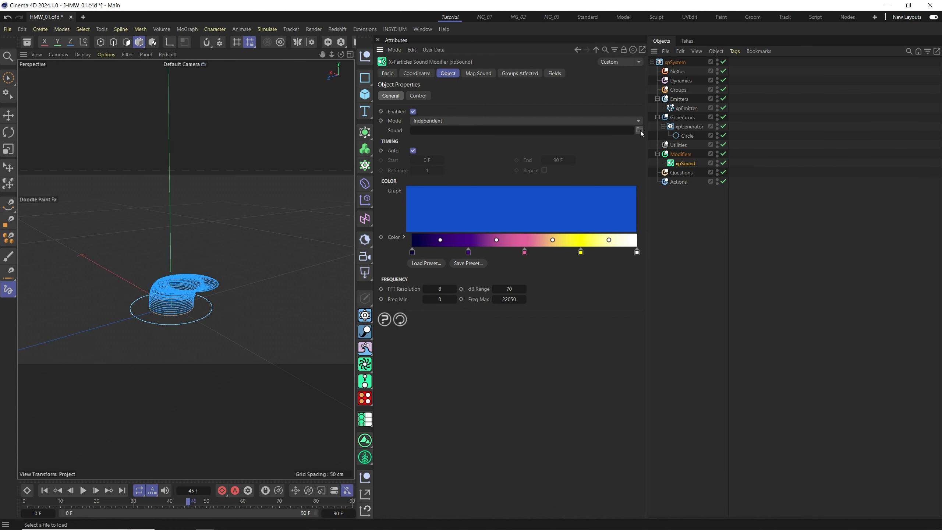
left_click(639, 130)
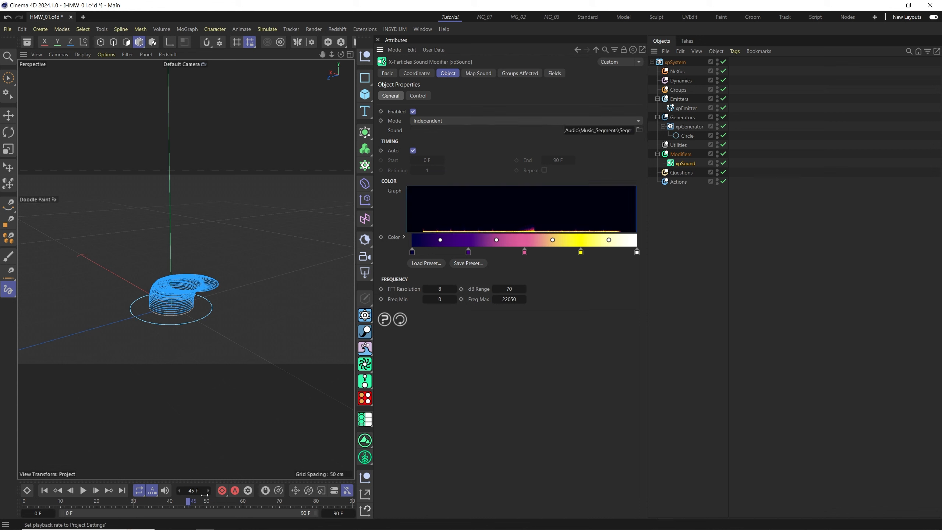
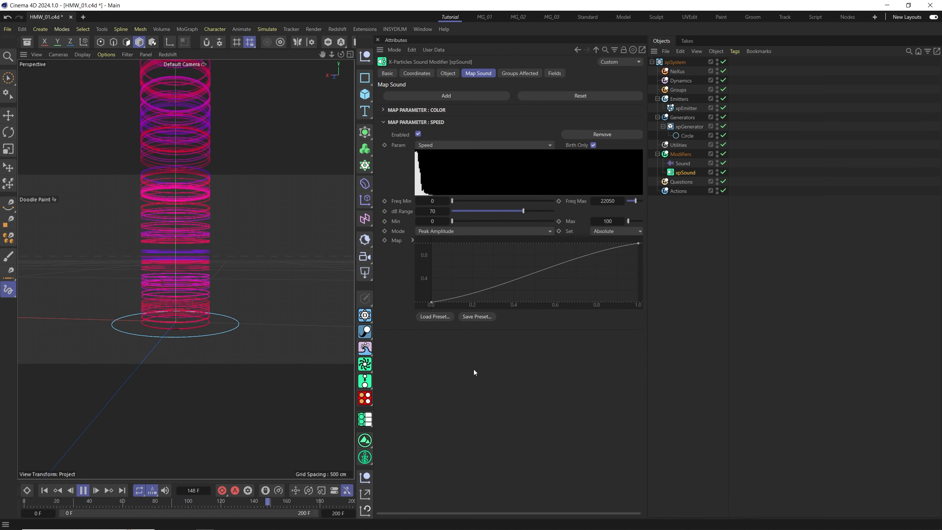
Expand the Color map parameter and double its gradient knots three times.
left_click(165, 490)
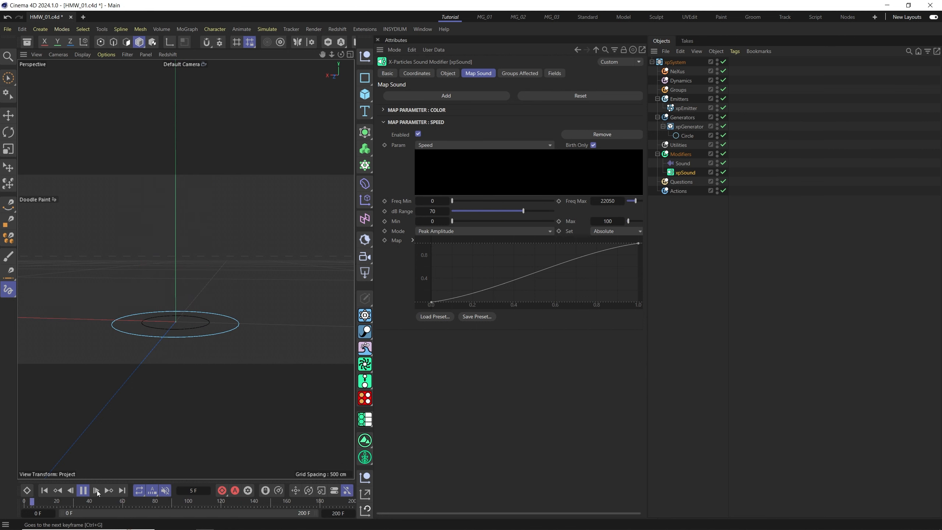
left_click(383, 110)
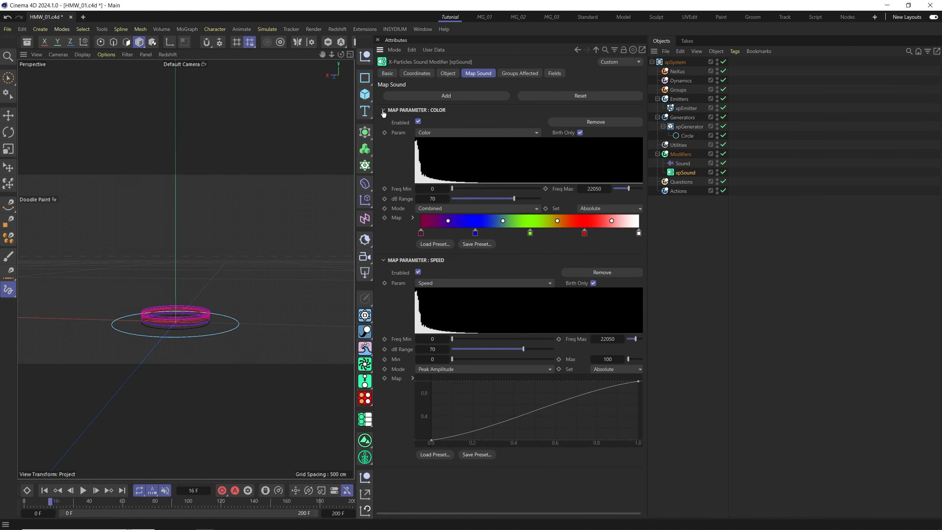
right_click(436, 225)
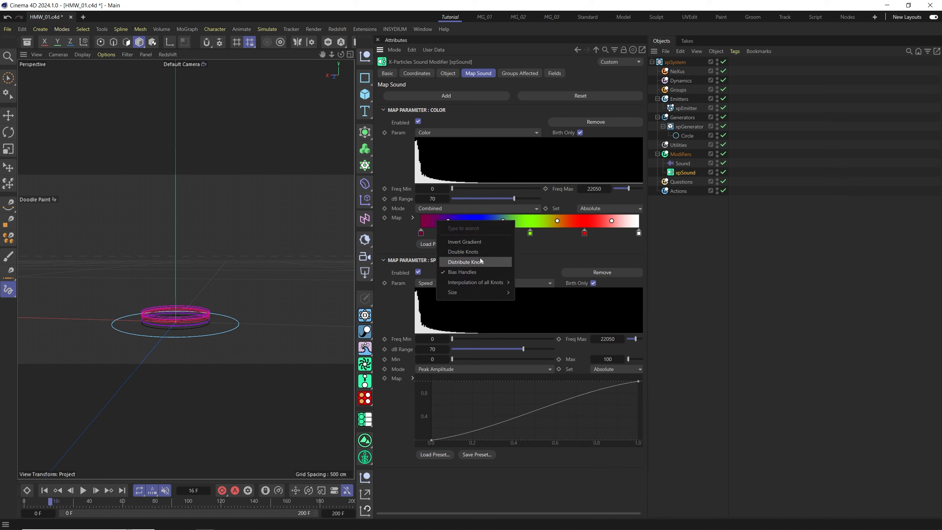
left_click(465, 252)
right_click(448, 222)
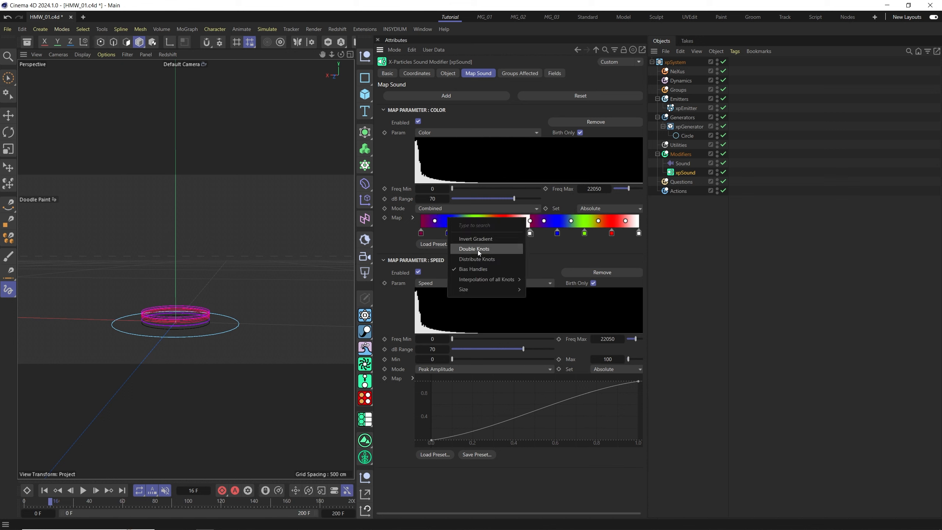
left_click(479, 253)
right_click(448, 222)
left_click(477, 253)
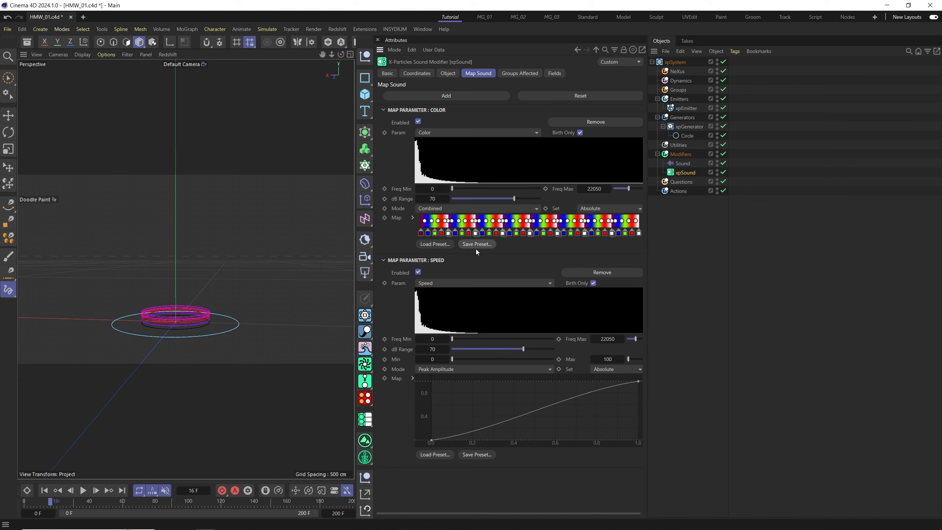
Raise the Color parameter's Freq Max to 34400 and lower its dB Range to 37.5.
left_click(44, 490)
left_click(83, 491)
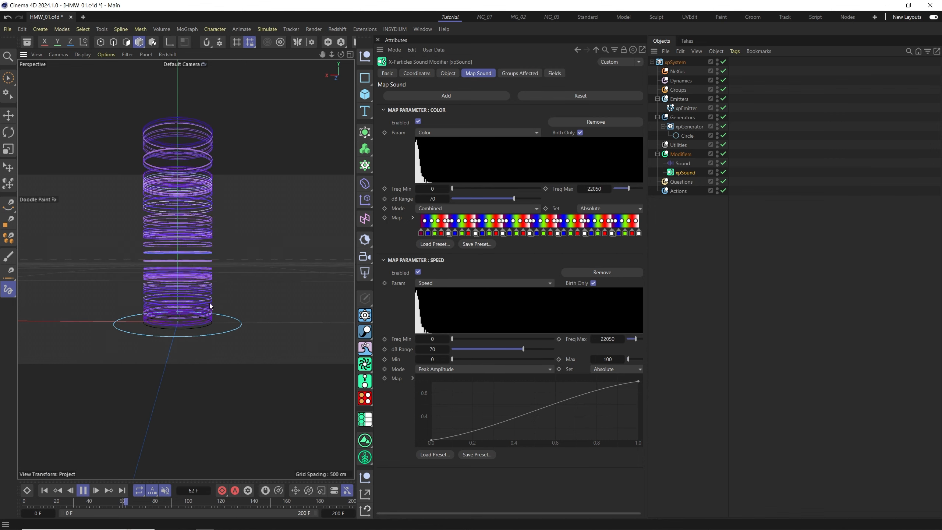
left_click_drag(648, 239, 753, 238)
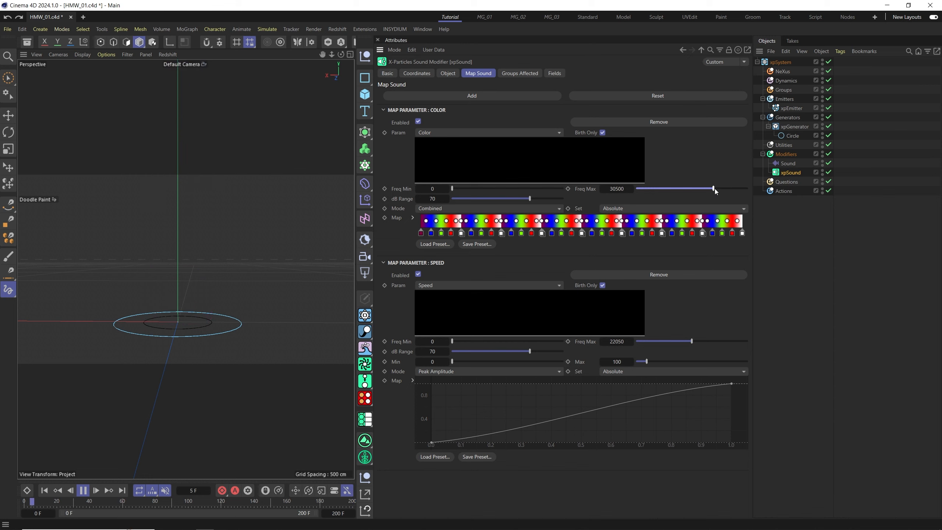
left_click_drag(715, 188, 724, 188)
left_click_drag(526, 200, 499, 201)
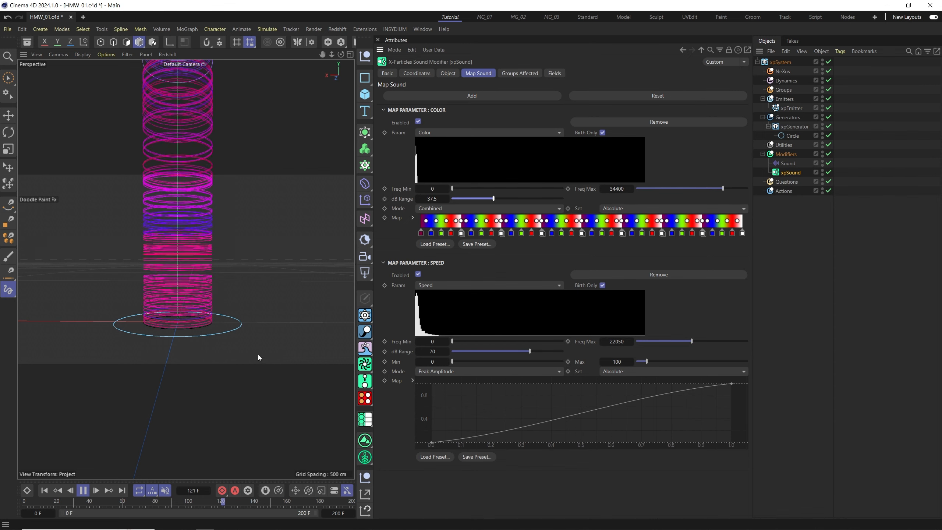
Collapse the Color parameter and set the Speed parameter's Max to 100 with a lower dB Range.
left_click(389, 110)
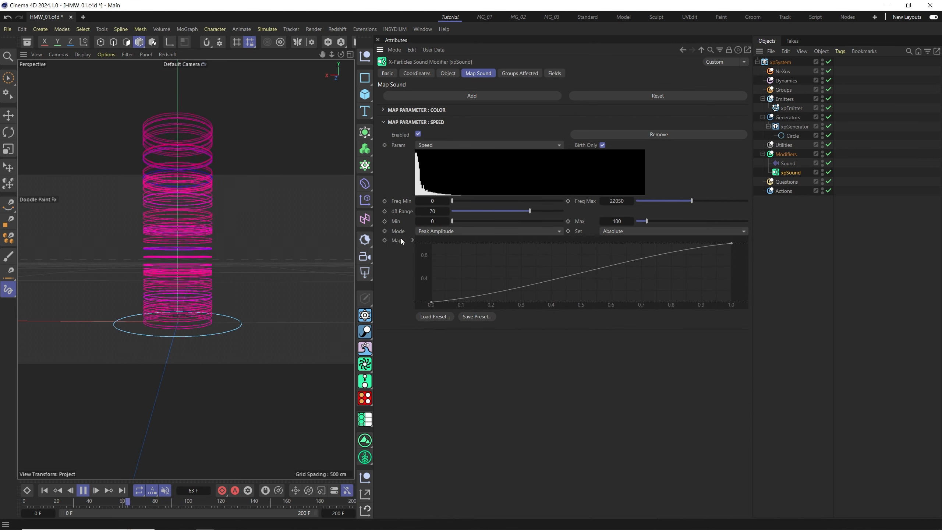
type("50")
key("Return")
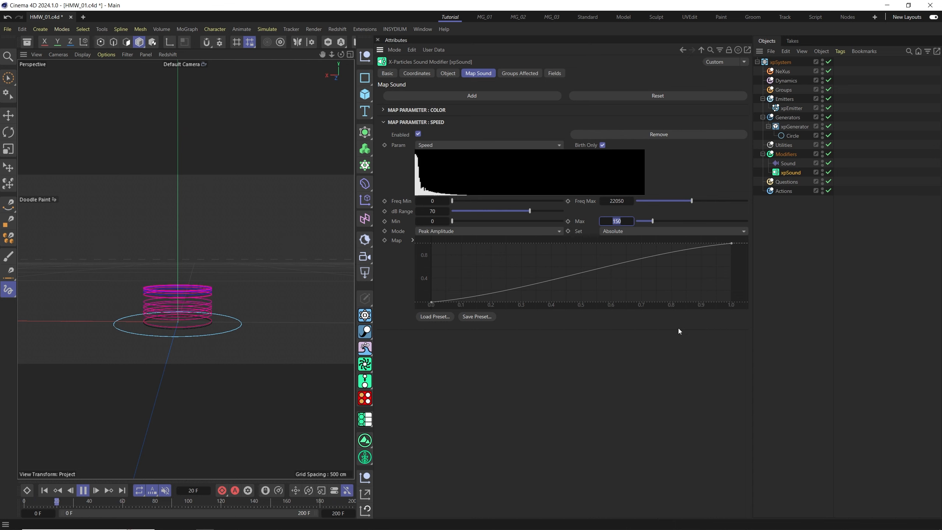
type("100")
key("Return")
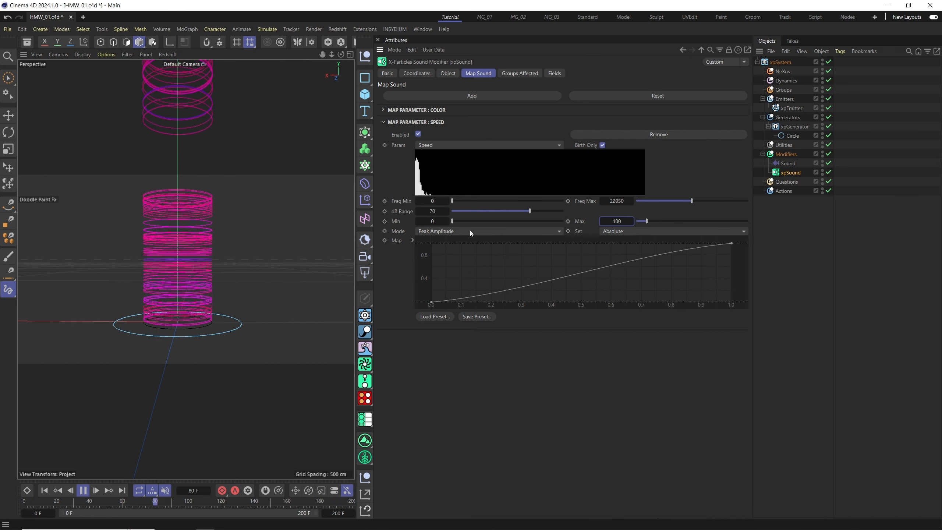
left_click_drag(526, 213, 501, 212)
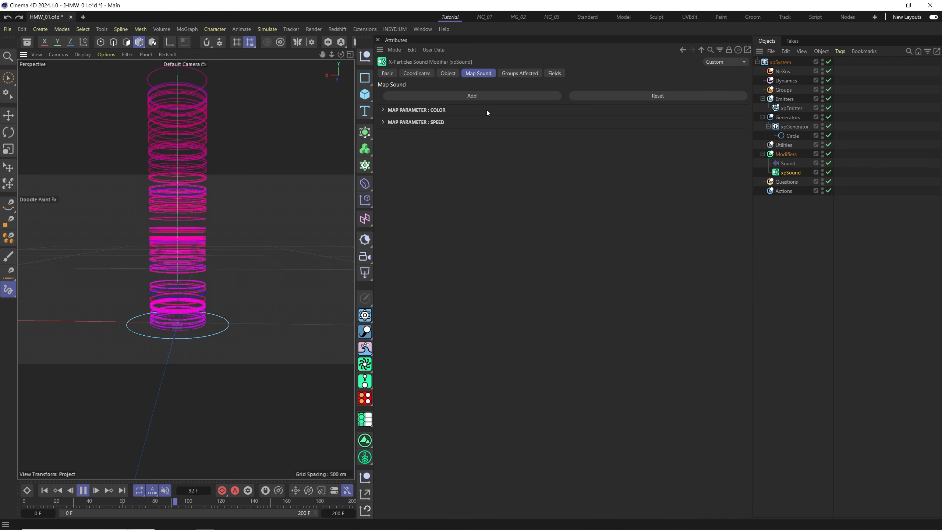
Add a third map parameter to the xpSound modifier and set its Param to Radius.
left_click(461, 96)
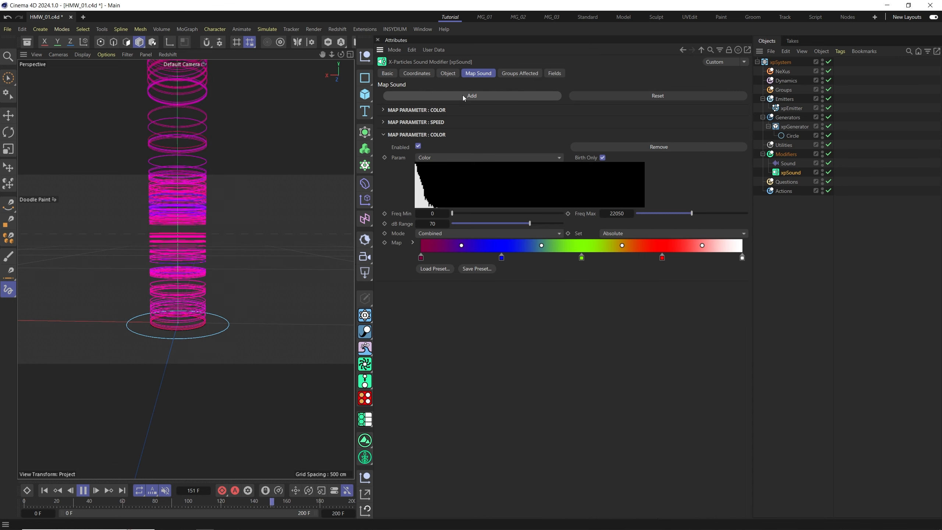
left_click(434, 158)
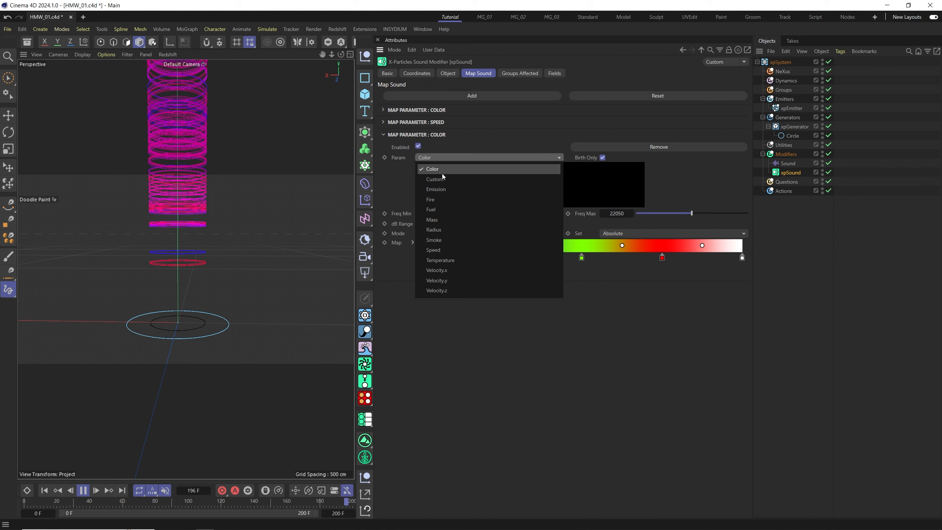
left_click(441, 231)
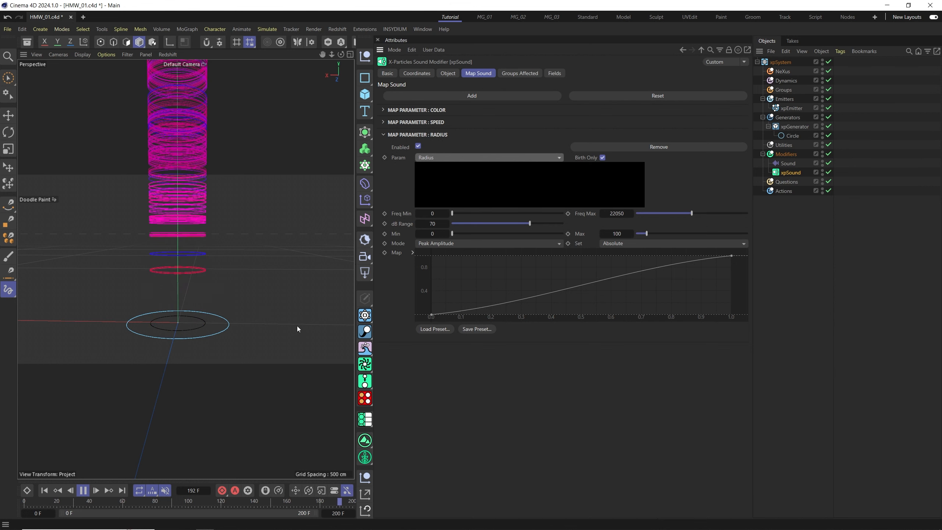
Set the xpGenerator's Scale Using option to Particle Radius.
left_click_drag(198, 331, 193, 333, "alt")
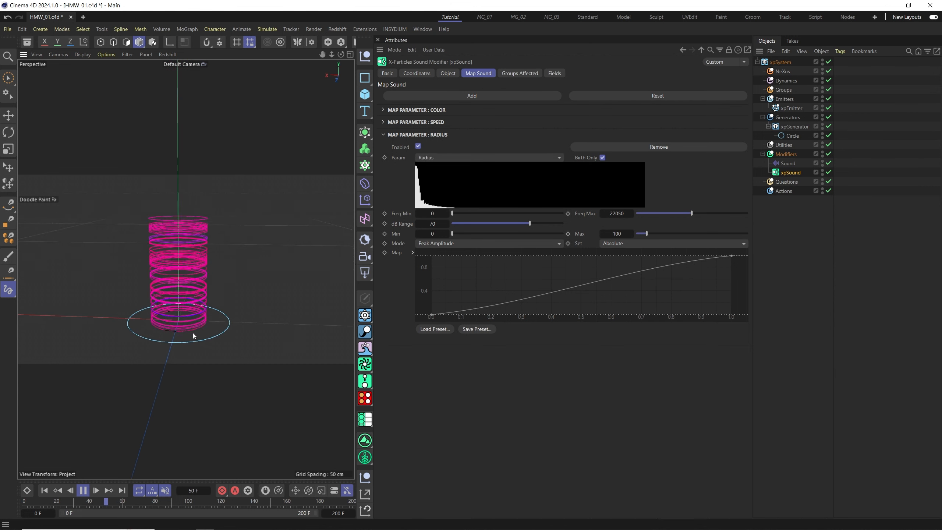
middle_click_drag(193, 333, 201, 317, "alt")
left_click_drag(201, 317, 188, 324, "alt")
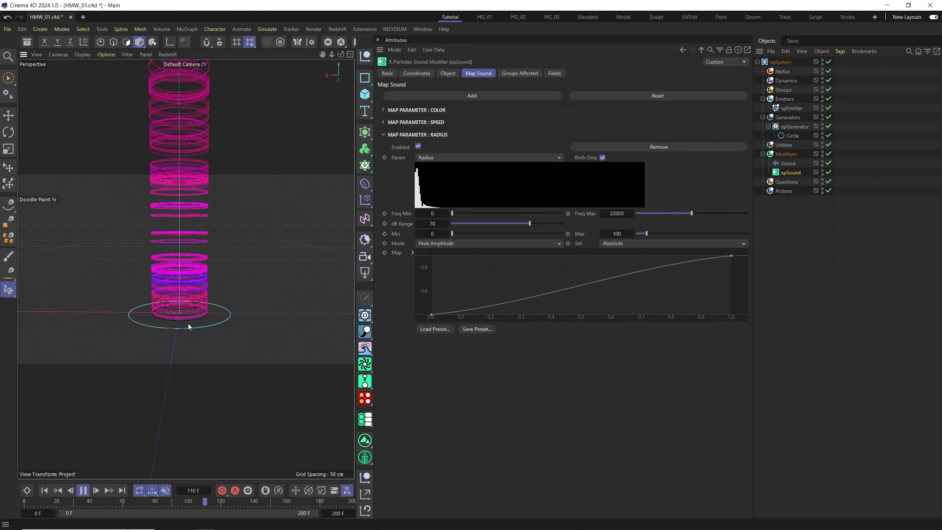
left_click(792, 126)
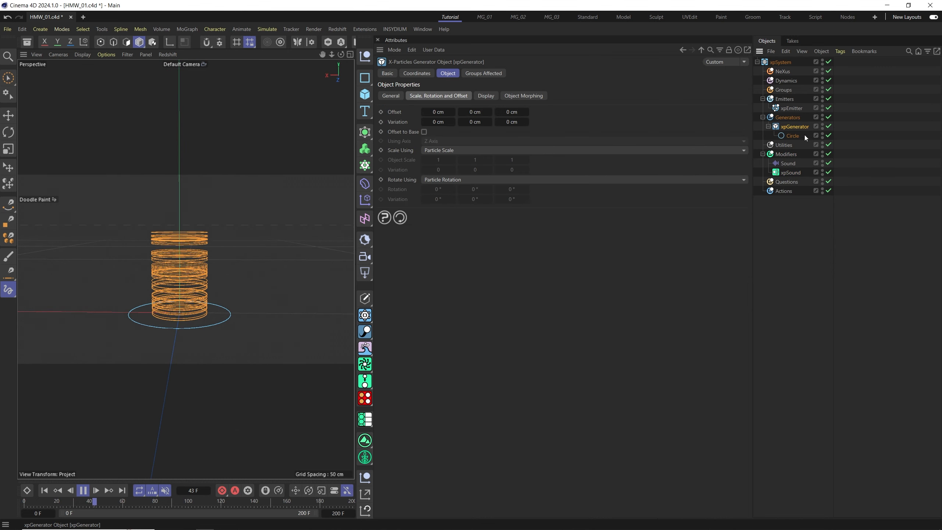
left_click(402, 152)
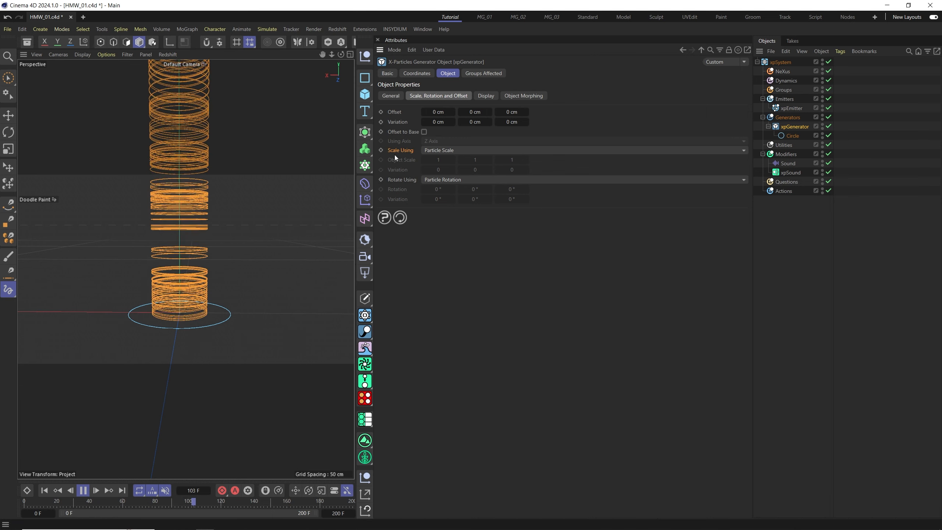
left_click(459, 150)
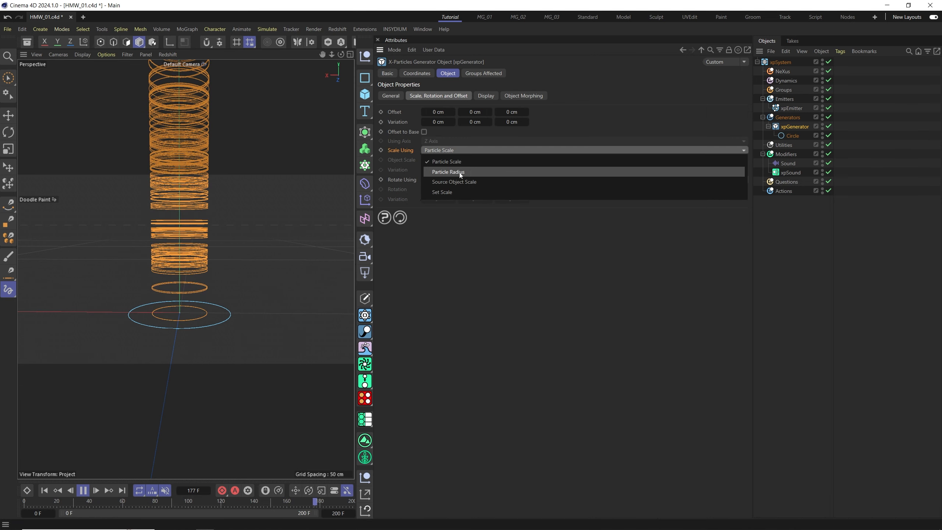
left_click(460, 172)
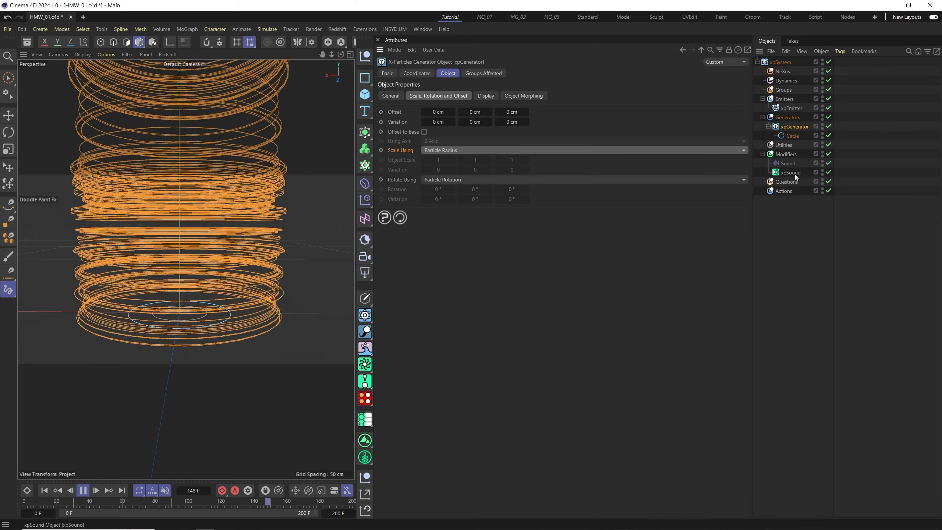
In xpSound's Radius parameter, set Freq Max to 44100 and dB Range to 1.
left_click(795, 173)
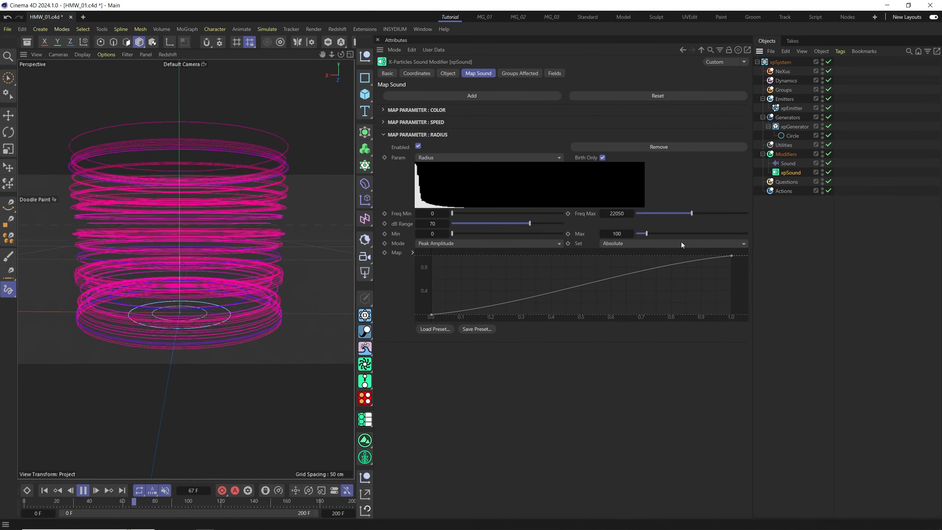
left_click_drag(692, 213, 713, 214)
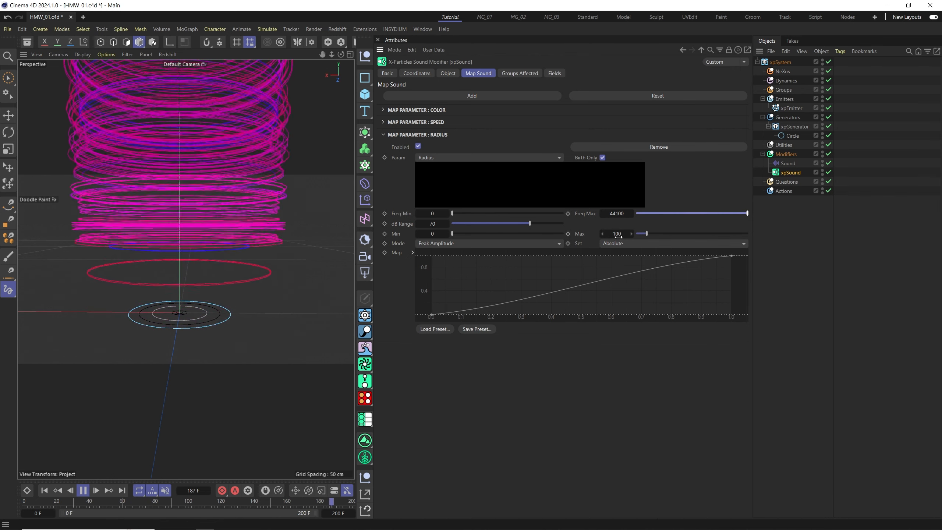
left_click_drag(530, 224, 475, 224)
left_click(432, 223)
type("15")
key("Return")
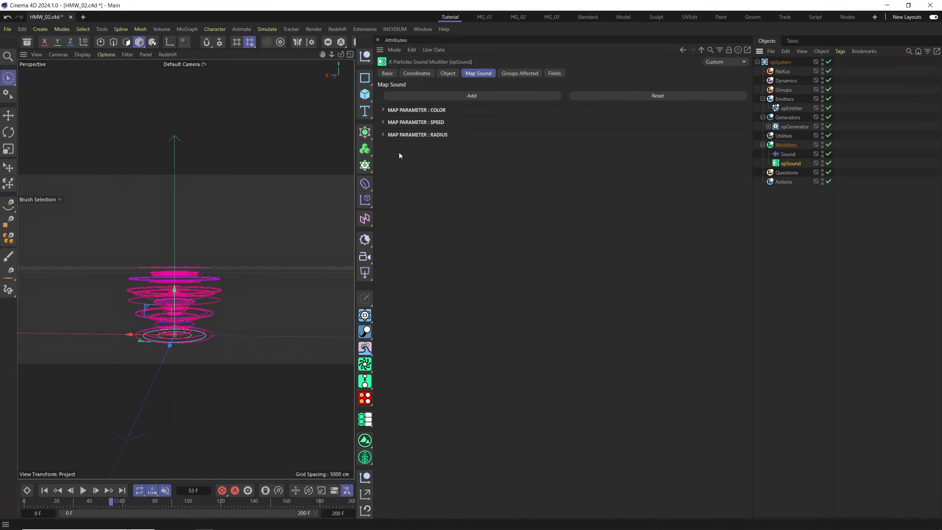
Add a Bend deformer to the scene.
left_click(83, 491)
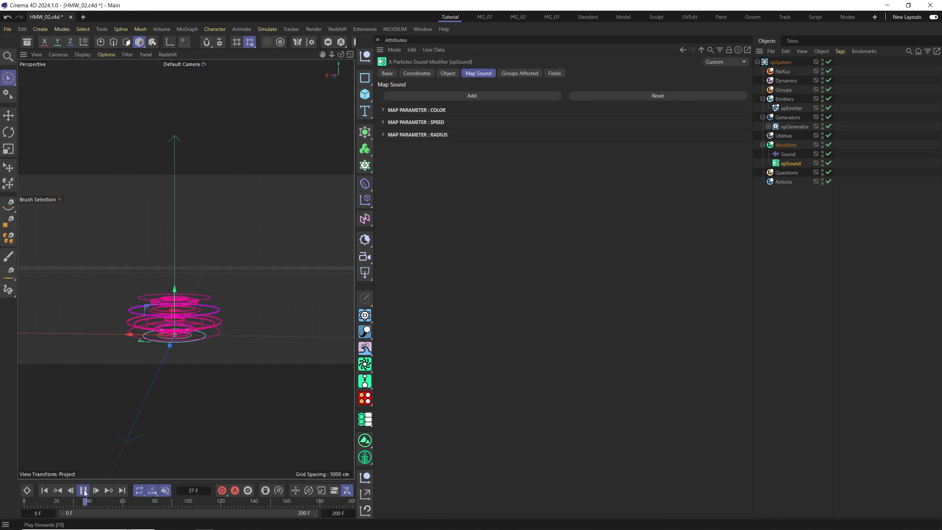
left_click(82, 493)
left_click_drag(235, 291, 259, 281, "alt")
left_click(365, 184)
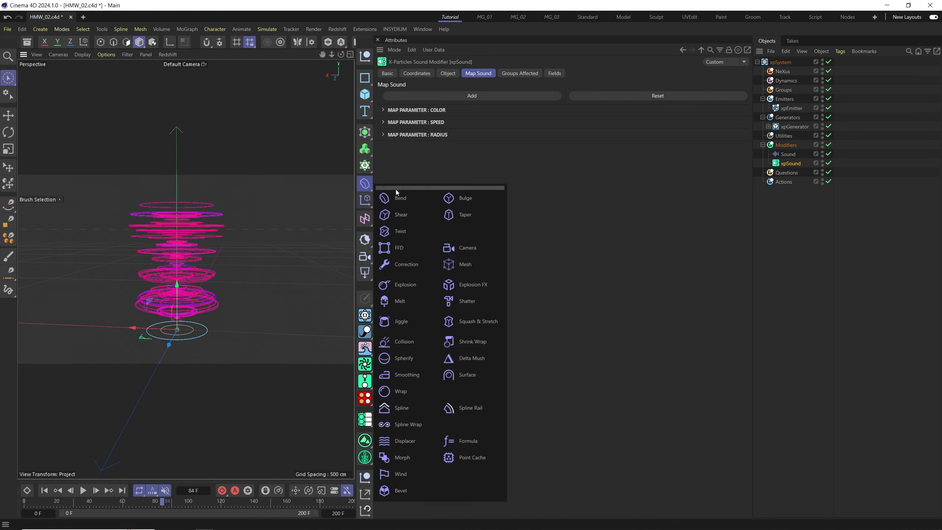
left_click_drag(421, 188, 309, 105)
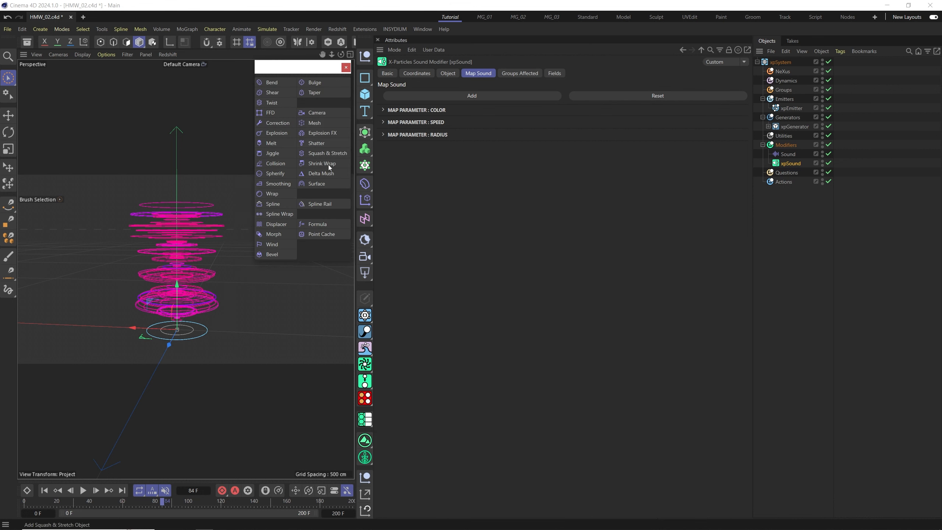
left_click(271, 83)
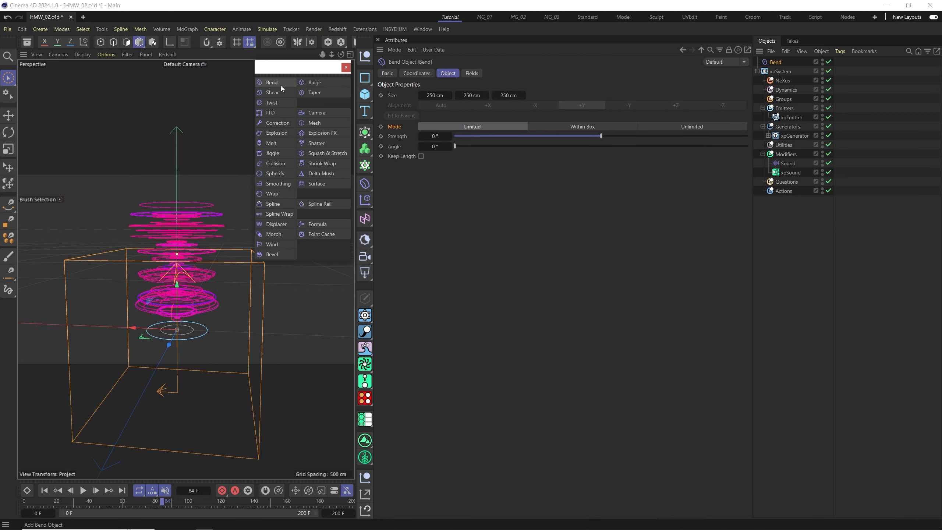
left_click(346, 68)
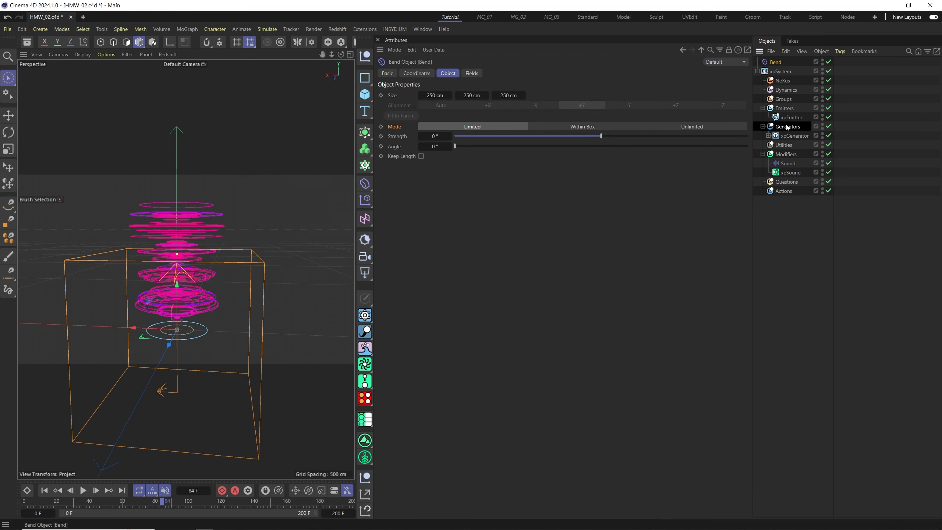
Nest the Bend deformer under Generators and set its Strength to 360°.
left_click_drag(787, 128, 789, 128)
left_click_drag(613, 135, 748, 136)
Set the Bend deformer's Mode to Unlimited.
scroll(159, 336, "down", 5)
middle_click_drag(158, 346, 178, 271, "alt")
left_click(45, 491)
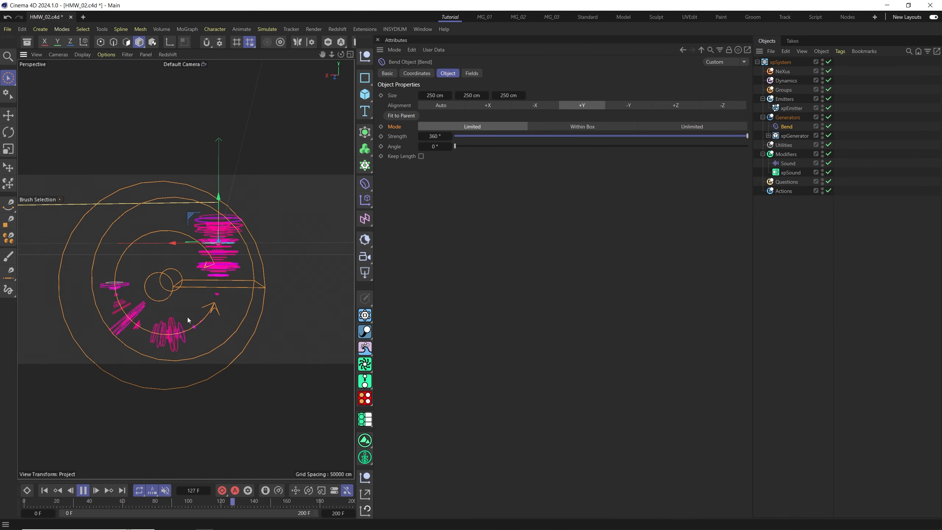
left_click(699, 127)
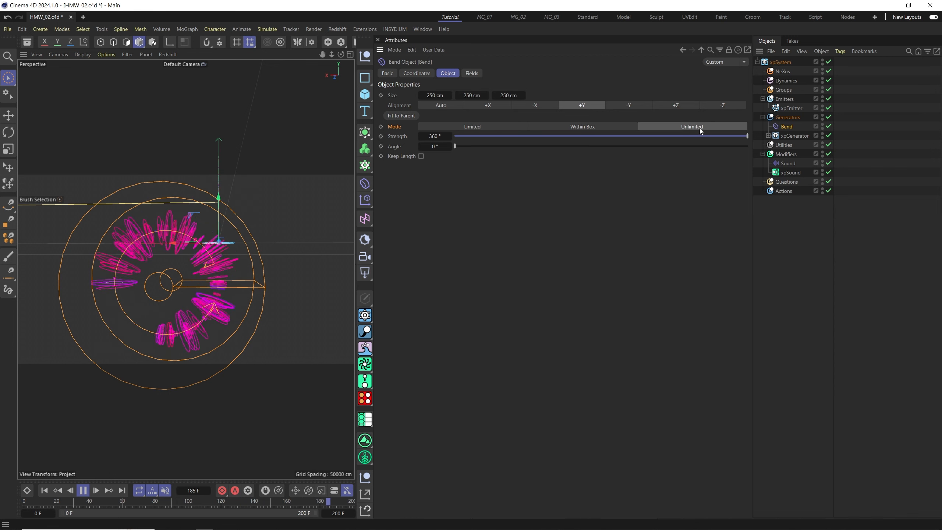
left_click_drag(175, 373, 476, 294, "alt")
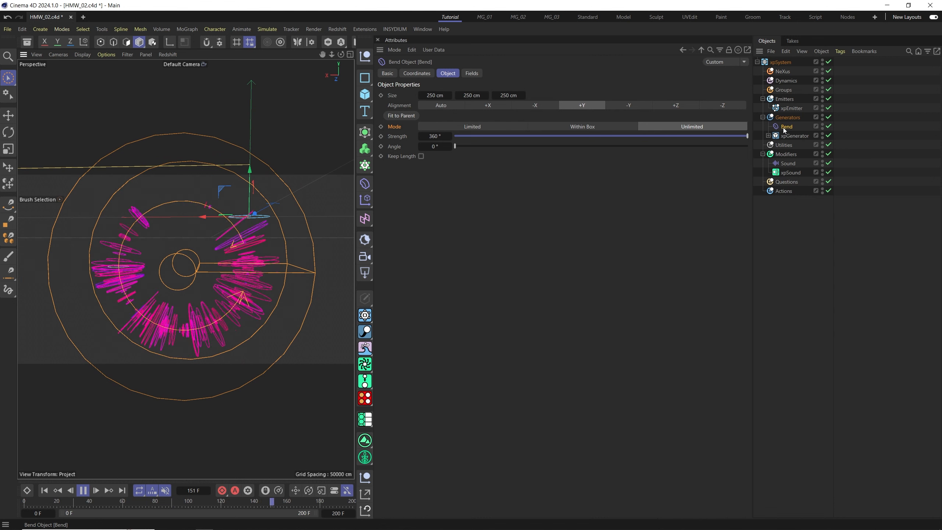
Disable the Bend deformer.
left_click(829, 126)
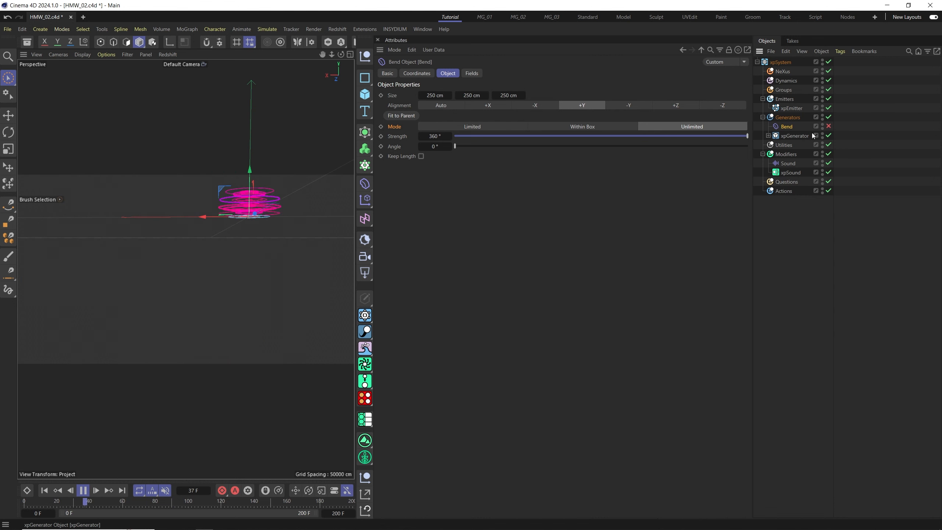
middle_click_drag(259, 234, 229, 267, "alt")
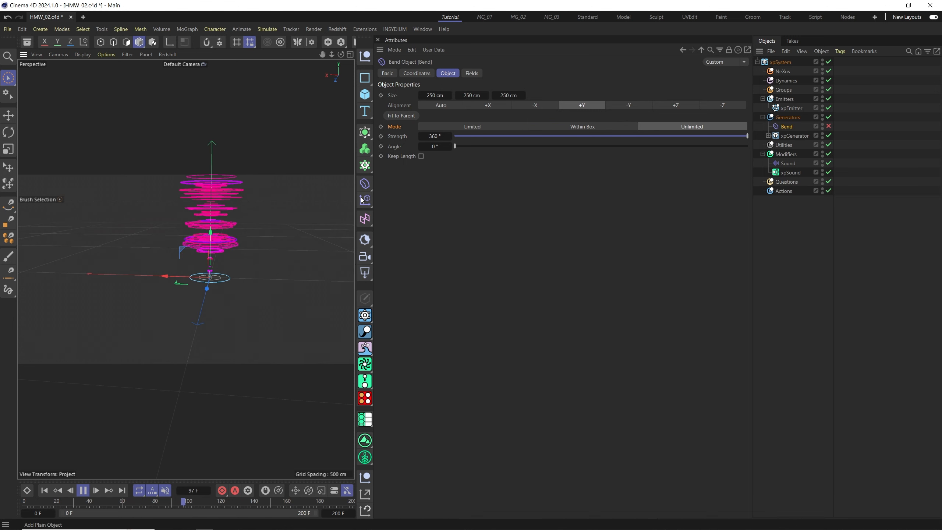
Add a Taper deformer and nest it under Generators.
left_click(366, 183)
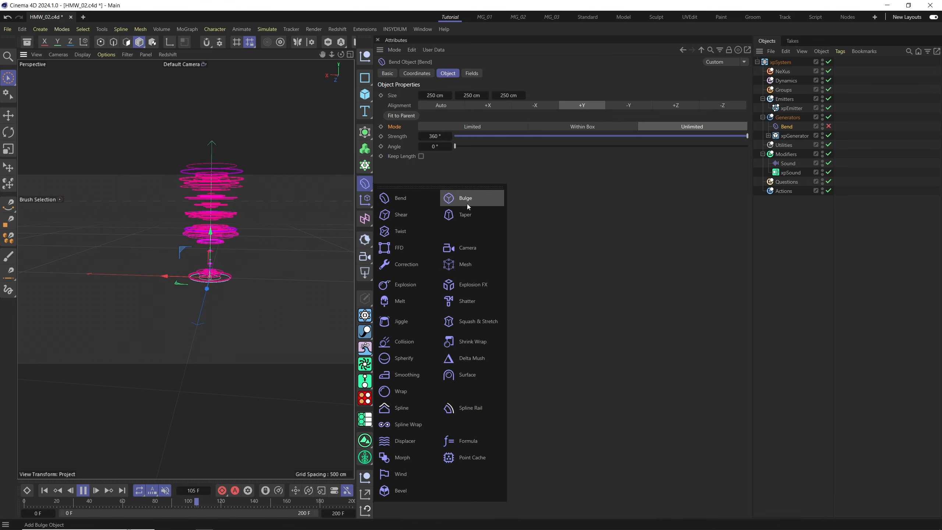
left_click(464, 215)
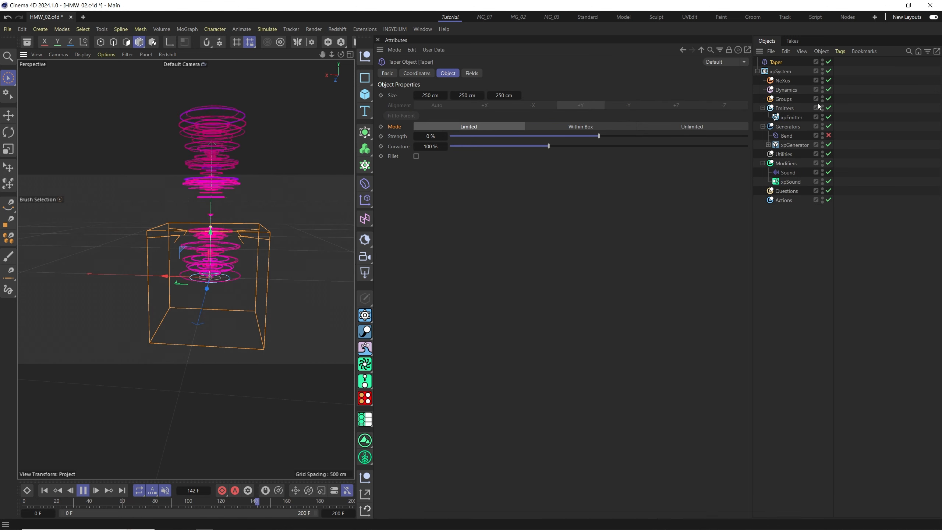
left_click_drag(776, 61, 789, 126)
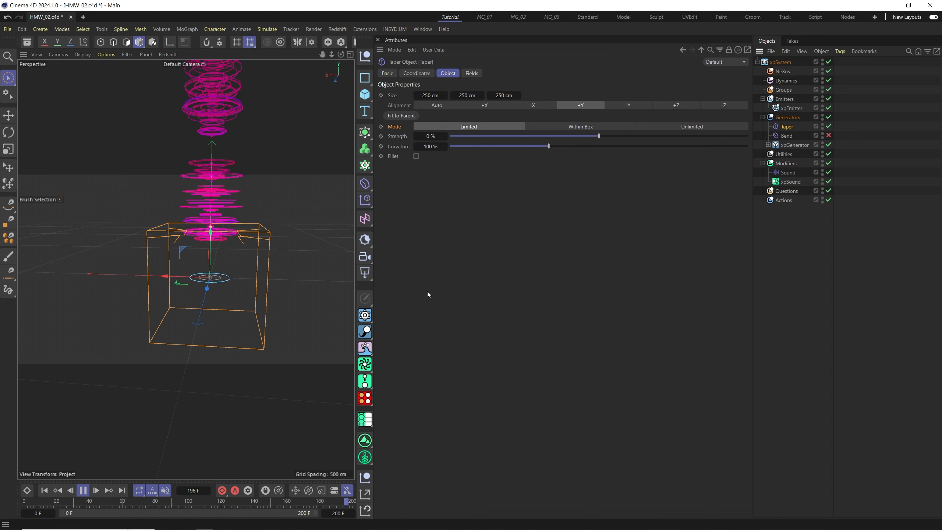
Play the animation to examine the Taper deformer's effect on the clones.
scroll(225, 284, "up", 5)
left_click_drag(213, 232, 220, 174, "alt")
left_click_drag(238, 275, 210, 292, "alt")
scroll(214, 283, "down", 3)
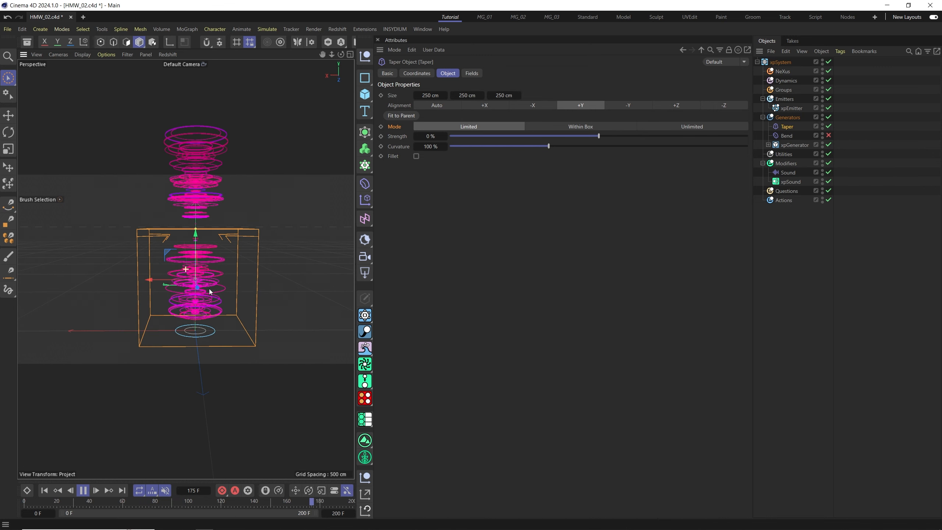
scroll(218, 280, "down", 2)
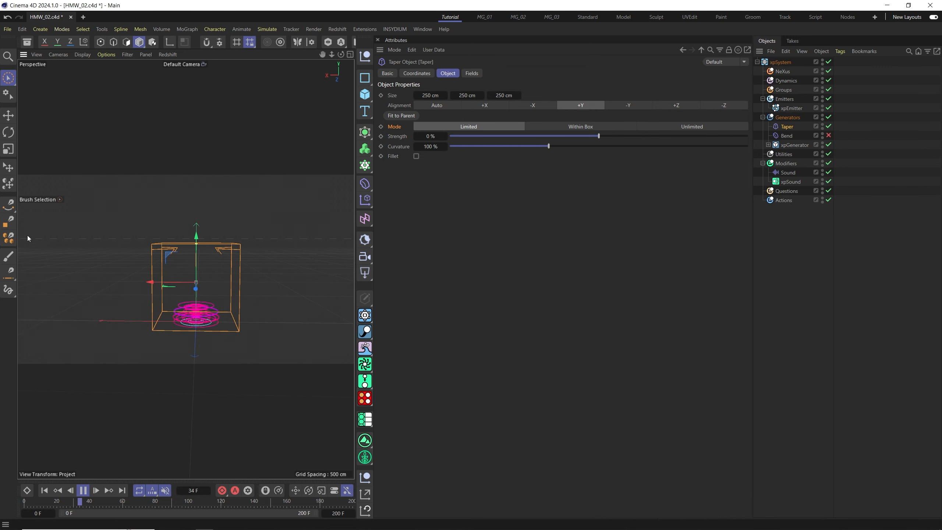
key("F8")
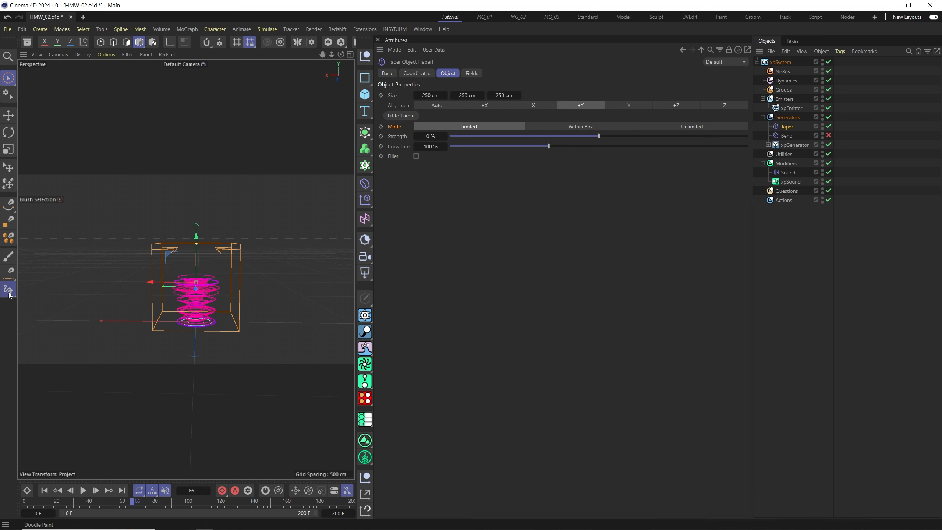
left_click(8, 292)
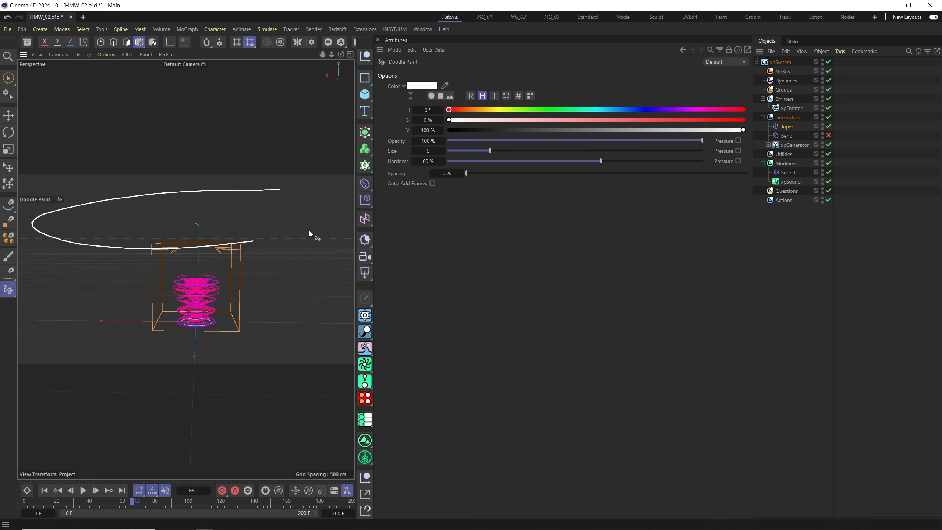
left_click_drag(309, 230, 249, 192)
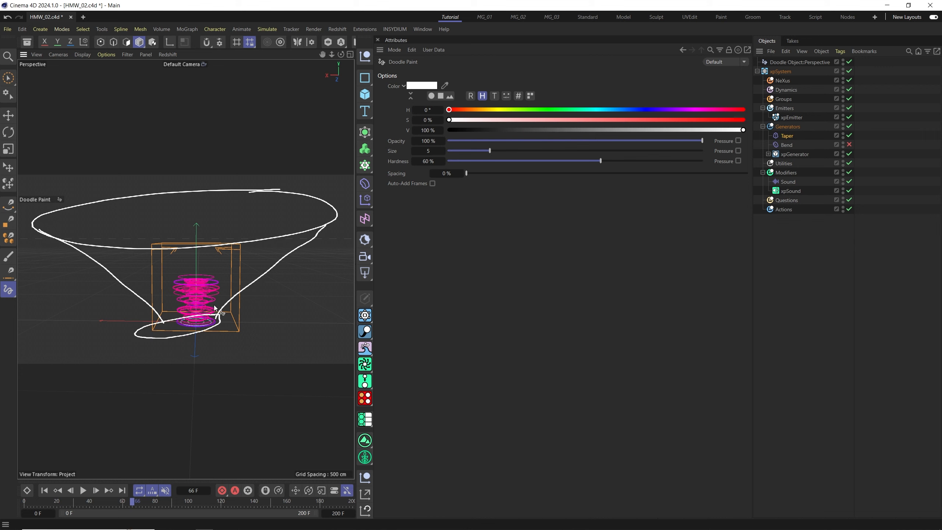
key("ctrl+z")
Set the Taper deformer's Strength to -200% and its Mode to Unlimited.
left_click_drag(600, 136, 444, 145)
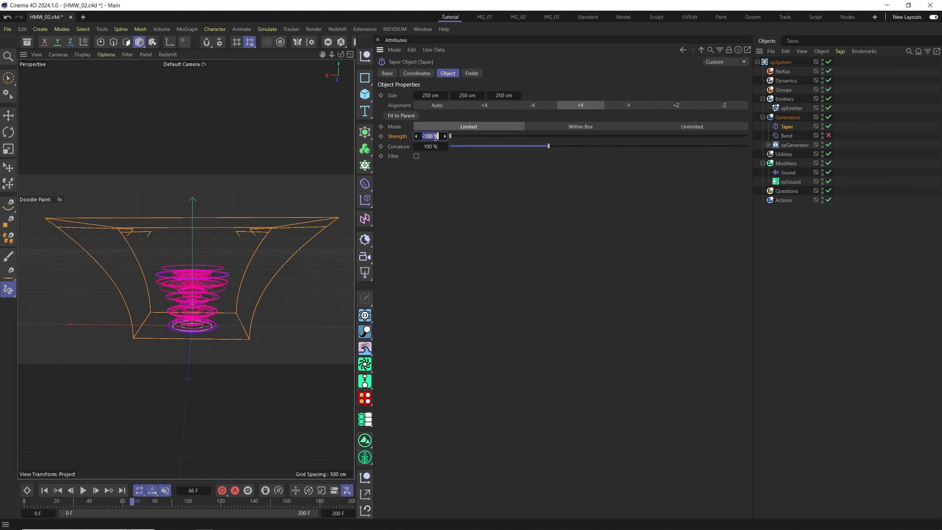
key("Return")
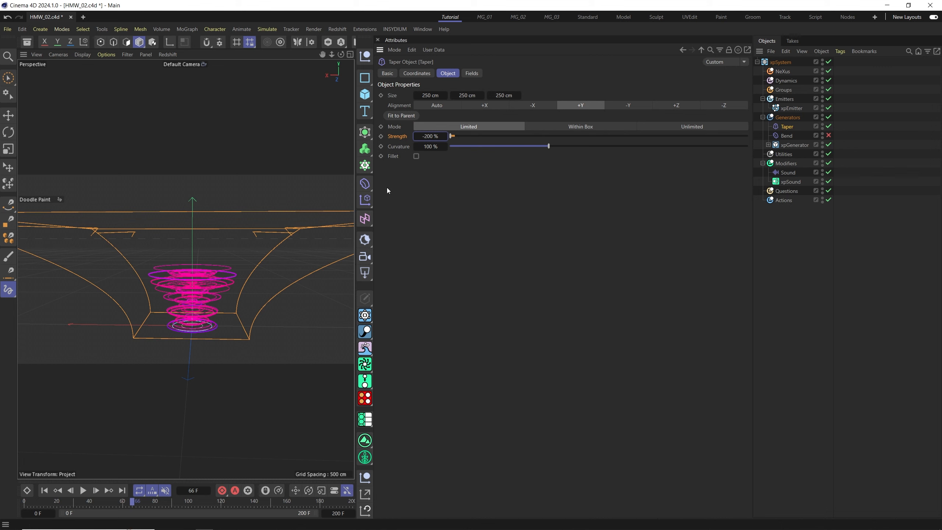
left_click(686, 127)
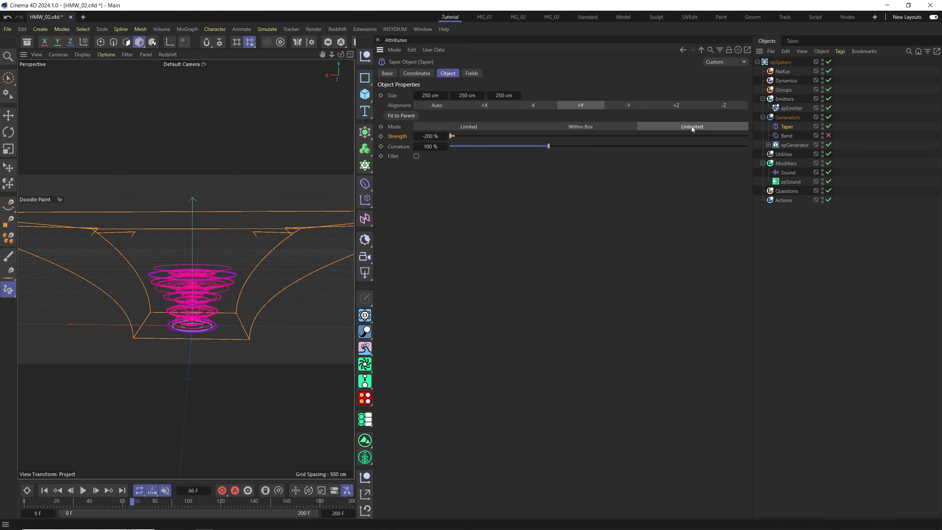
Replay the animation from the start to examine the tapered clones.
left_click(45, 490)
left_click(82, 491)
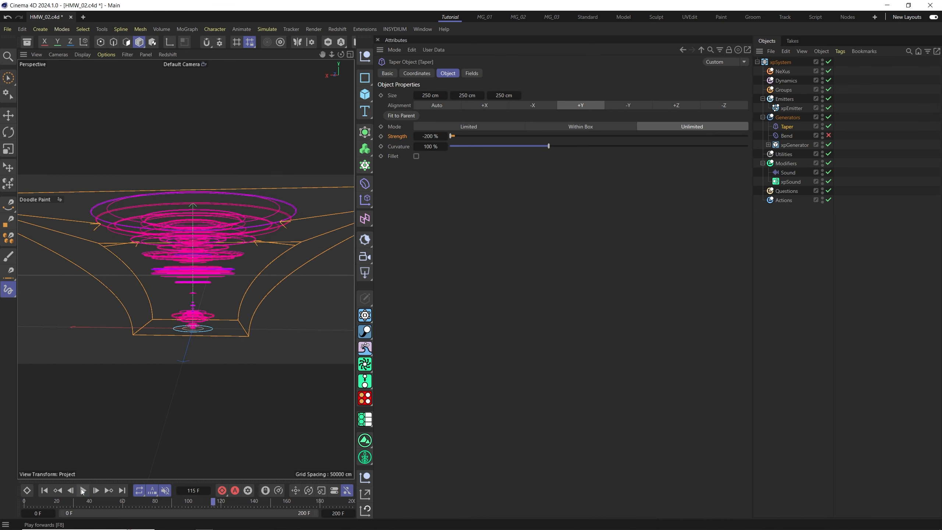
left_click_drag(196, 268, 138, 353, "alt")
left_click(83, 491)
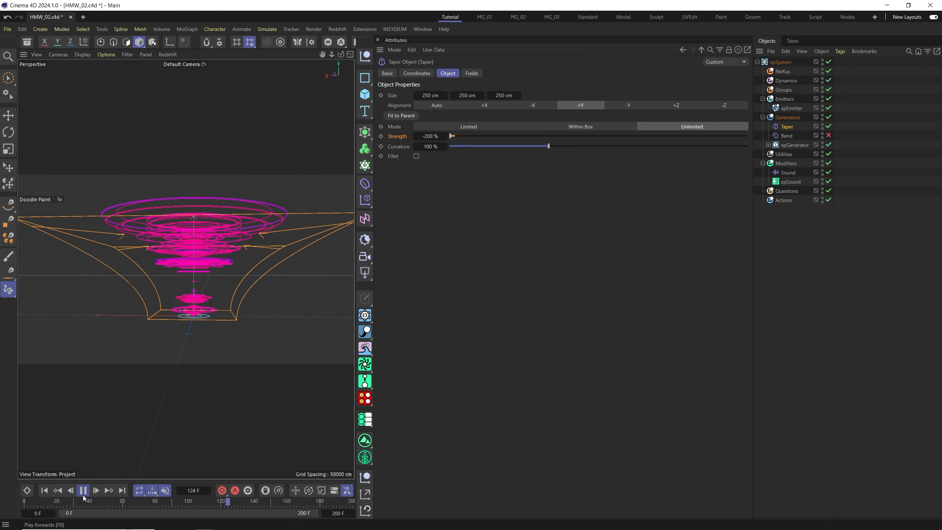
left_click_drag(208, 249, 234, 251, "alt")
Set the Taper deformer's Curvature to 300%.
left_click_drag(549, 146, 656, 149)
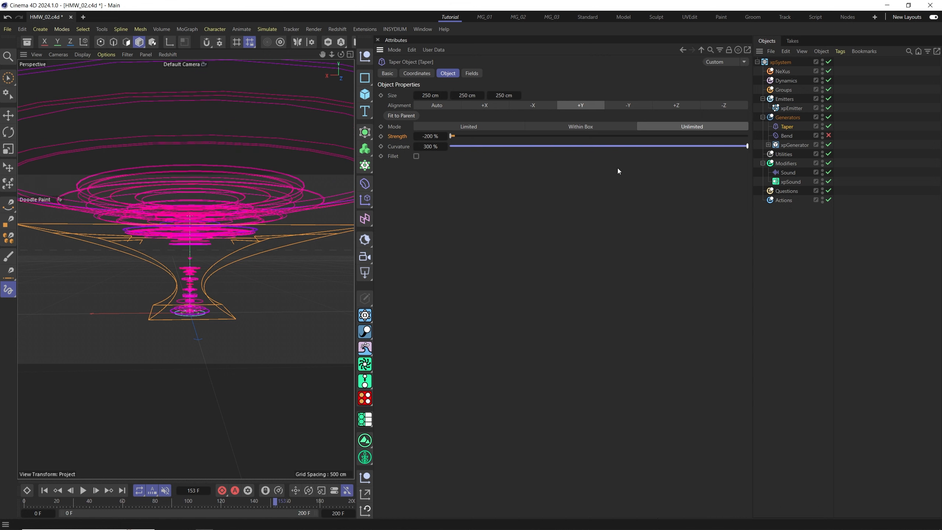
left_click_drag(172, 314, 195, 288, "alt")
scroll(190, 300, "down", 4)
scroll(189, 301, "up", 1)
scroll(193, 303, "up", 3)
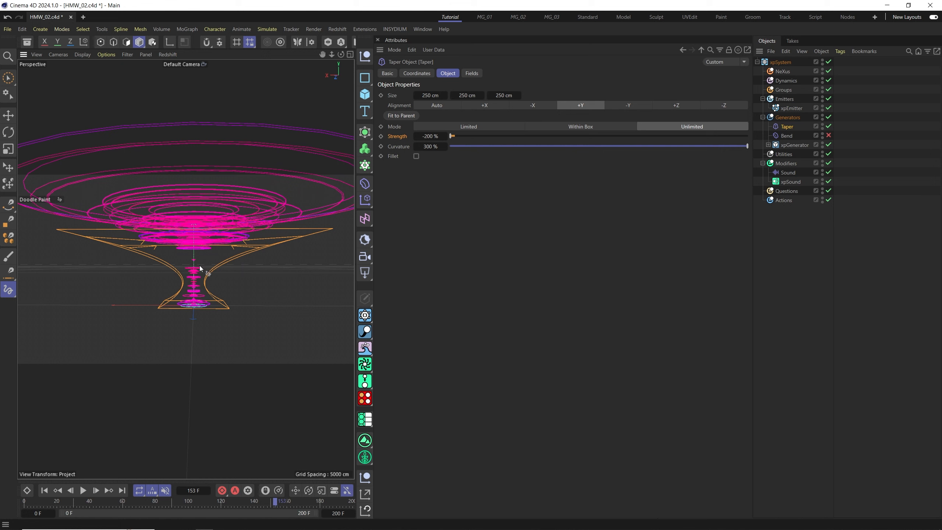
Rotate the Taper deformer to 90° on its P (pitch) axis.
left_click(830, 127)
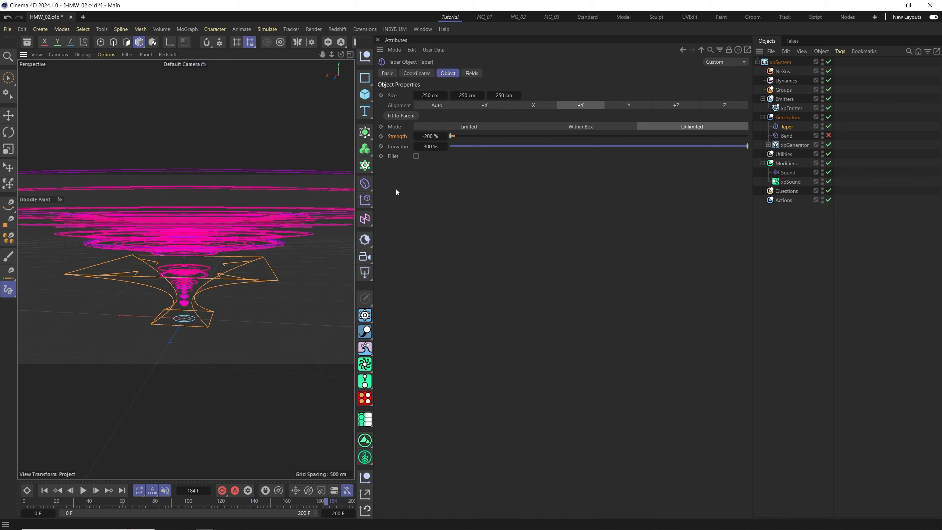
left_click(418, 73)
left_click_drag(480, 118, 501, 127)
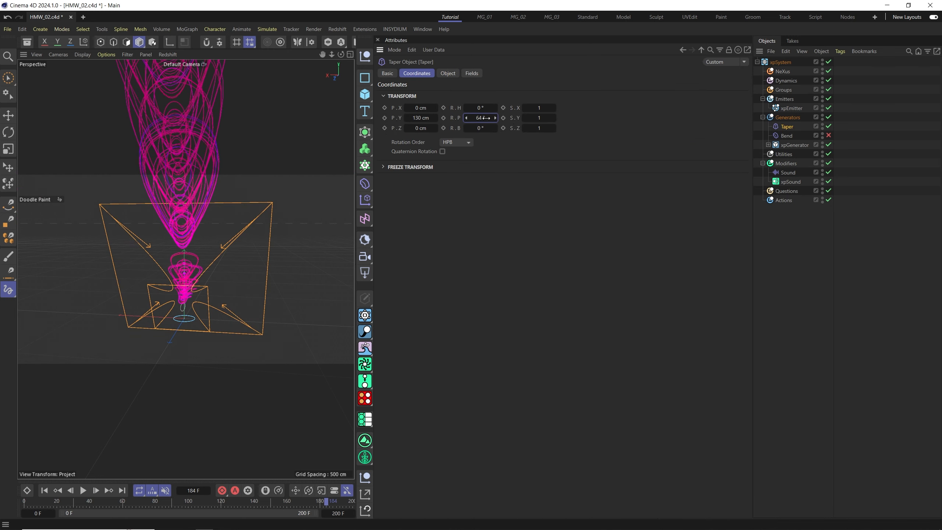
key("Return")
Disable the Taper deformer.
right_click_drag(245, 289, 300, 295, "alt")
left_click_drag(300, 295, 205, 279, "alt")
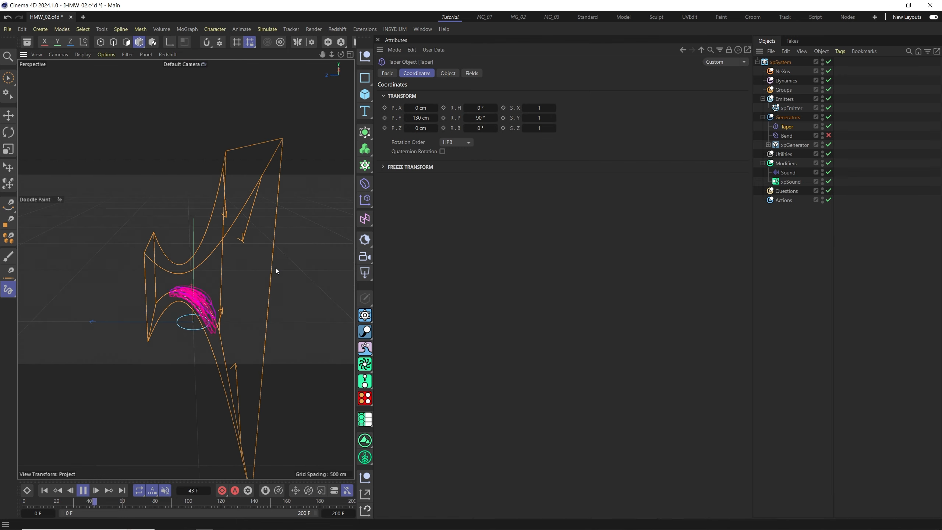
left_click(829, 126)
Add a Bulge deformer and nest it under Generators.
left_click(367, 183)
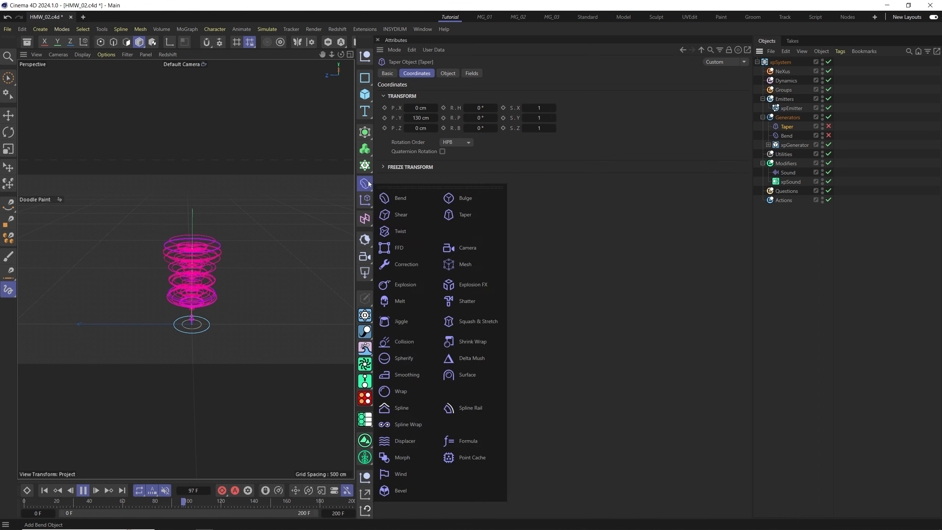
left_click(463, 199)
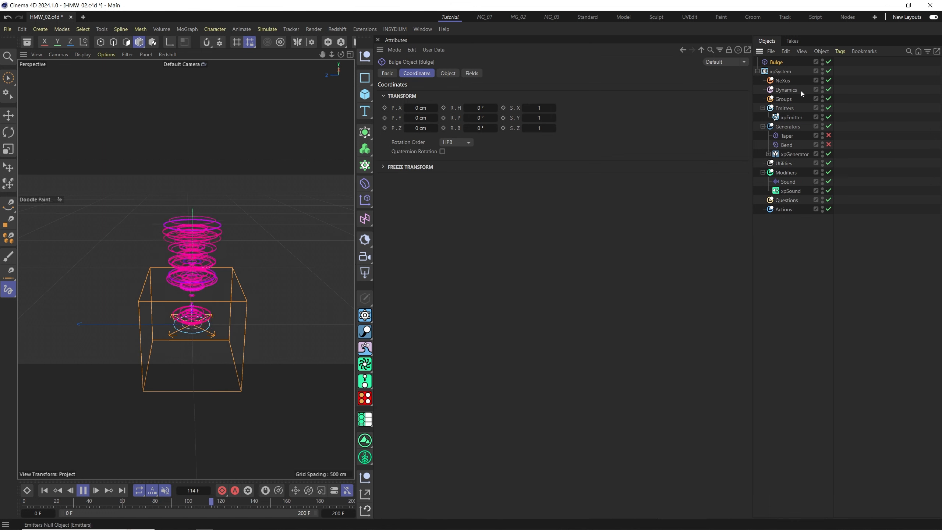
left_click_drag(787, 127, 787, 128)
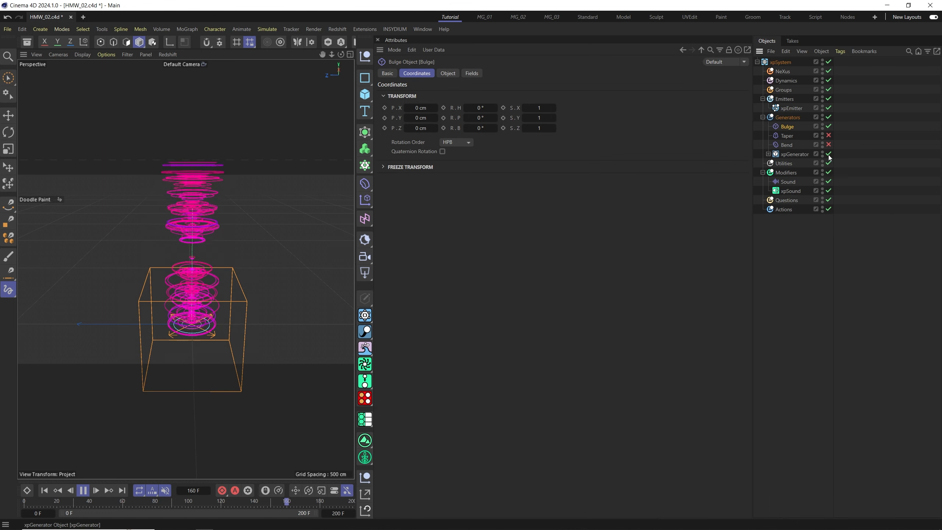
Set the Bulge deformer's Strength to -93%.
left_click(448, 73)
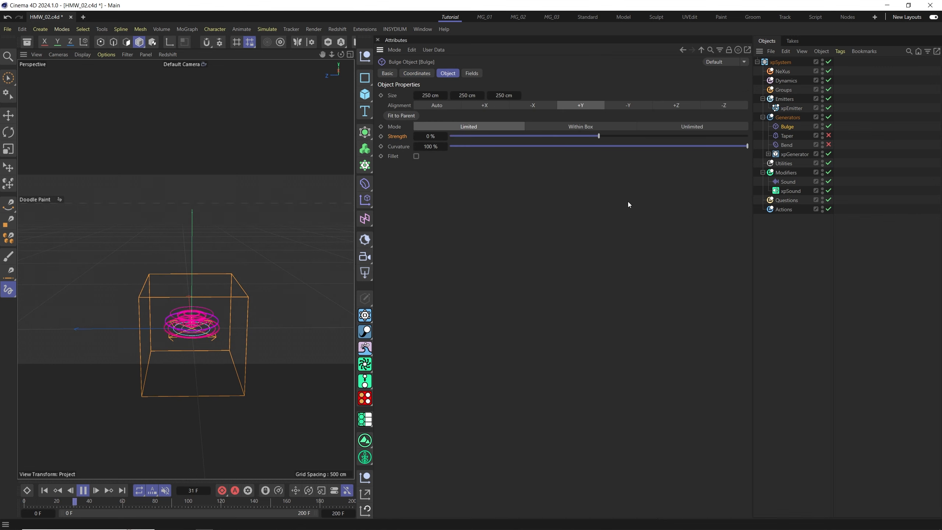
left_click_drag(622, 137, 743, 133)
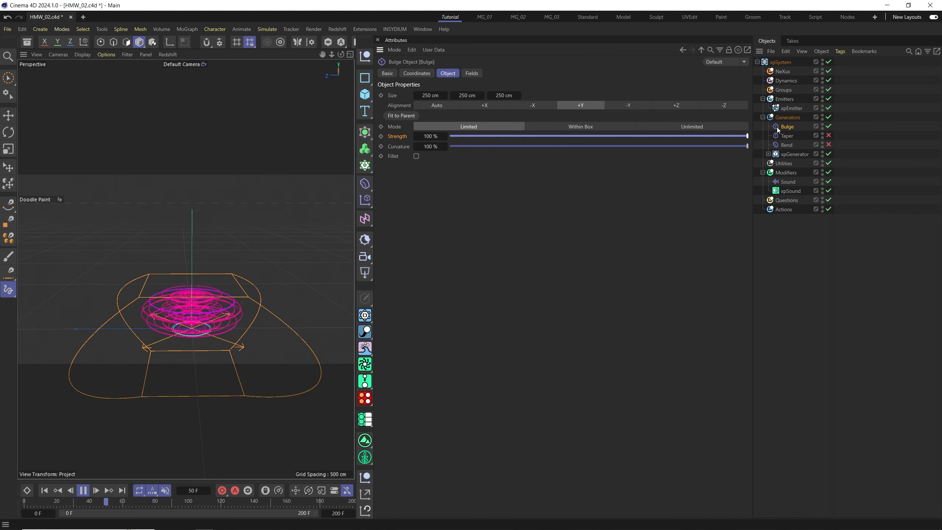
left_click_drag(210, 343, 200, 327, "alt")
scroll(201, 326, "up", 5)
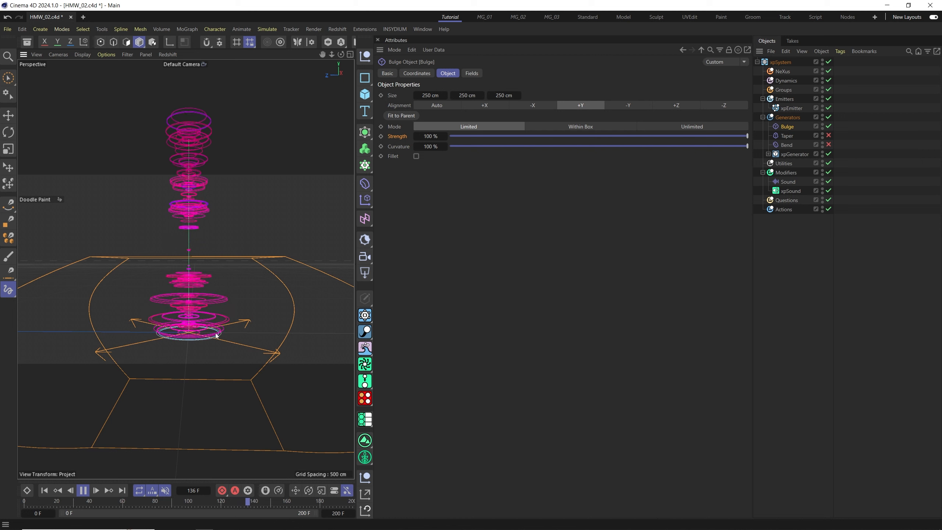
left_click_drag(581, 136, 449, 137)
left_click(457, 136)
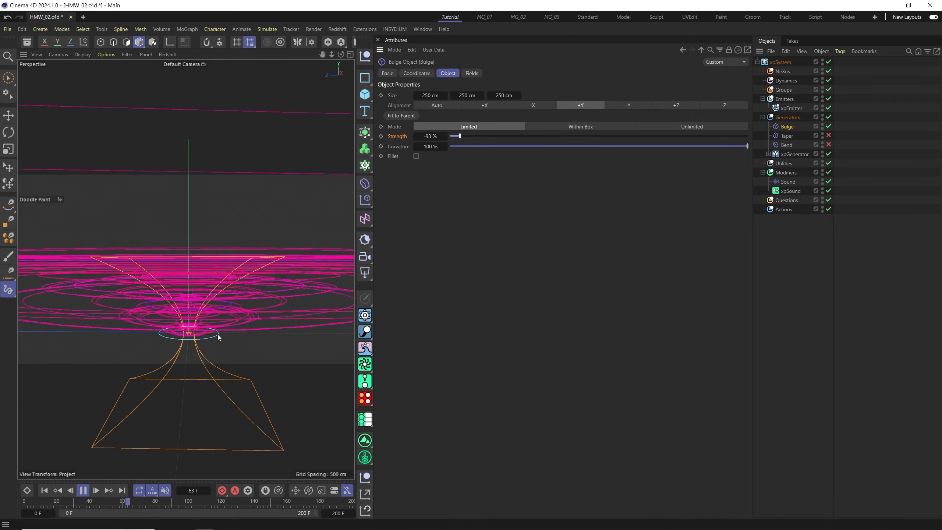
left_click_drag(217, 335, 204, 316, "alt")
scroll(204, 317, "down", 3)
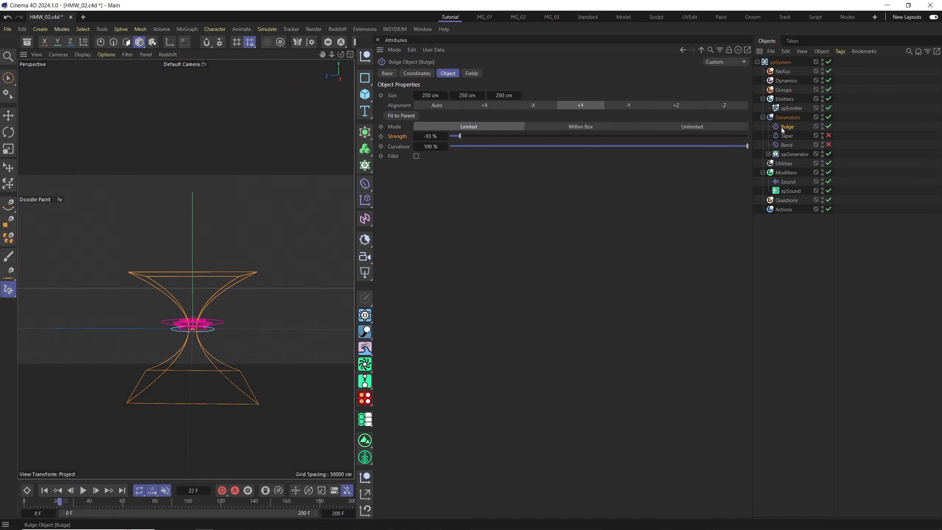
Move the Bulge deformer upward with the Move tool and replay the animation.
key("e")
left_click_drag(187, 340, 193, 250)
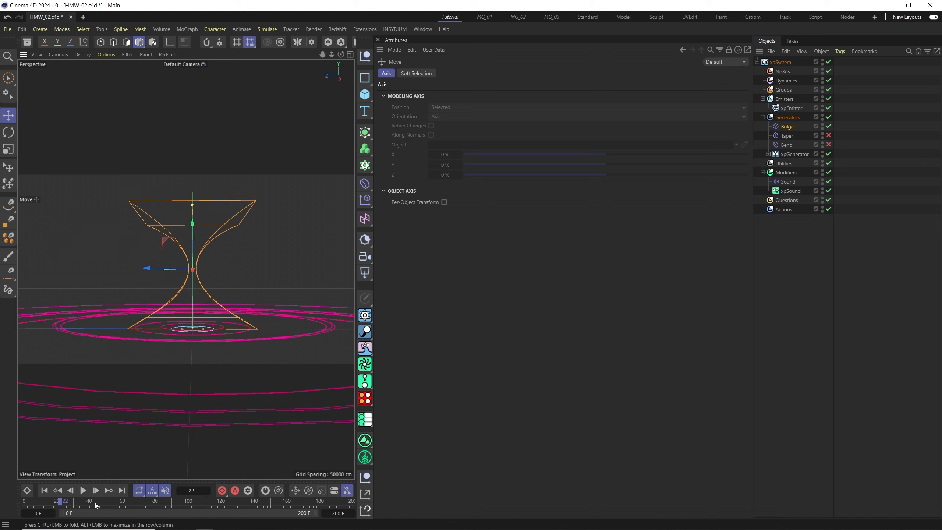
left_click(44, 491)
left_click(82, 491)
right_click_drag(187, 289, 182, 307, "alt")
left_click_drag(179, 318, 213, 300, "alt")
right_click_drag(192, 320, 199, 276, "alt")
left_click_drag(199, 276, 193, 320, "alt")
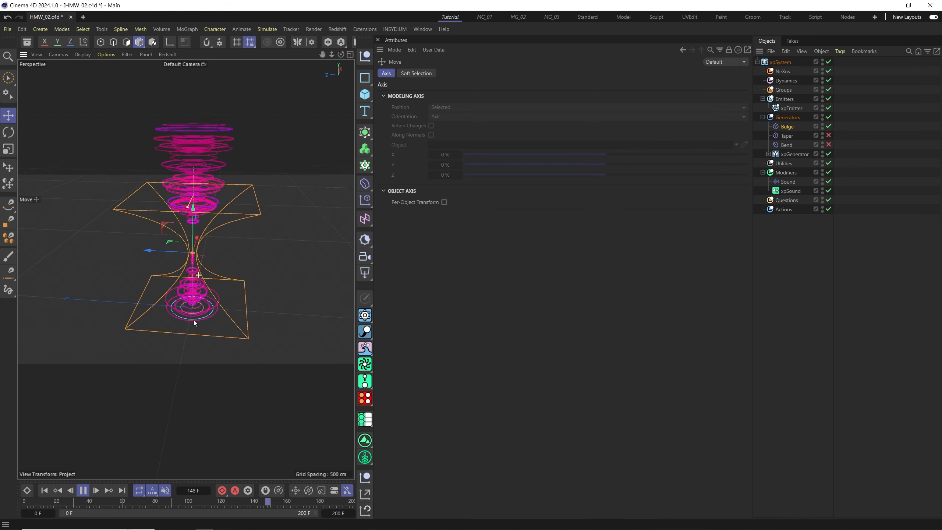
Select the Bulge deformer and adjust its height along the clone column.
left_click(784, 126)
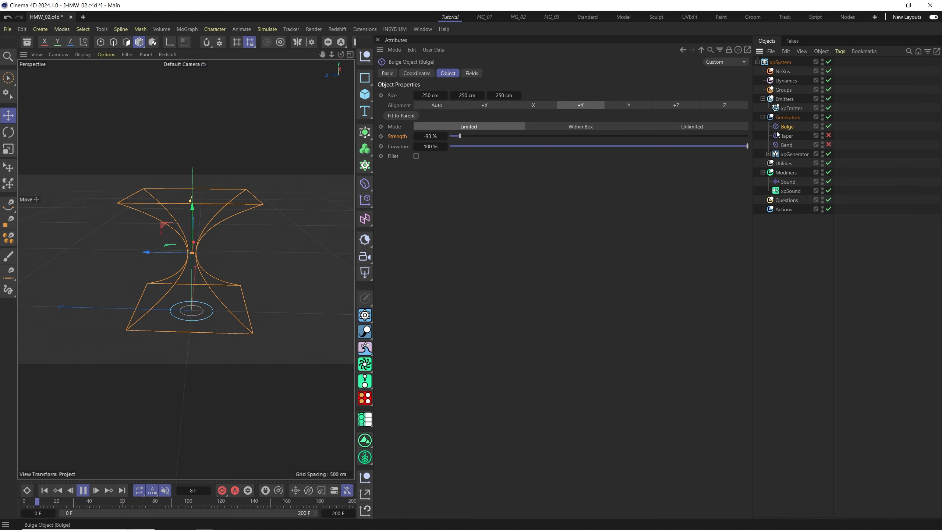
left_click_drag(193, 229, 202, 254)
left_click_drag(199, 298, 202, 265, "alt")
scroll(249, 228, "down", 3)
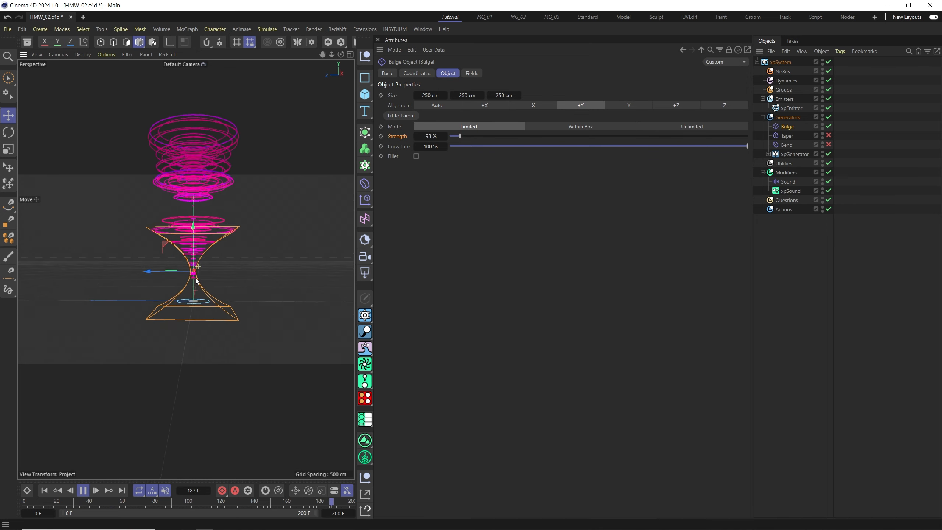
middle_click_drag(252, 226, 253, 255, "alt")
Set the Bulge deformer's Strength to 100% and its Mode to Unlimited.
left_click_drag(461, 136, 786, 141)
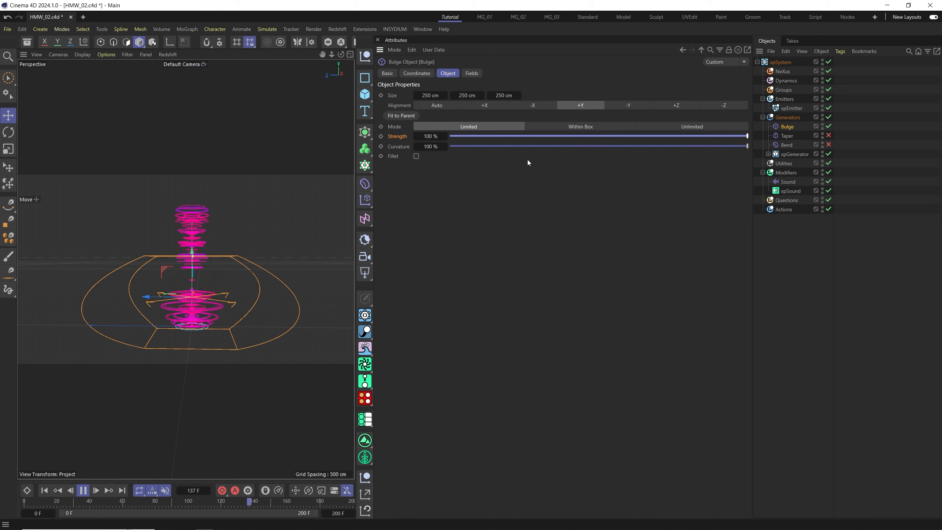
left_click(694, 127)
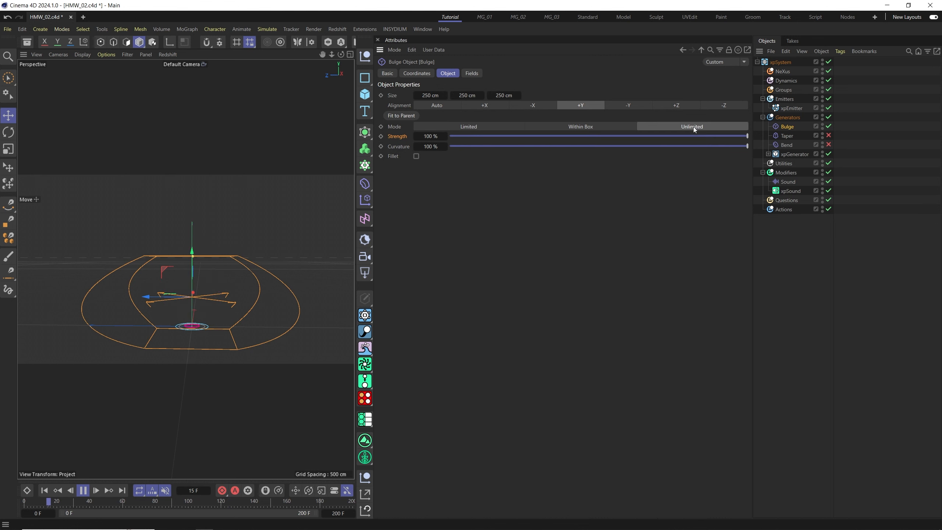
left_click(503, 128)
left_click(689, 129)
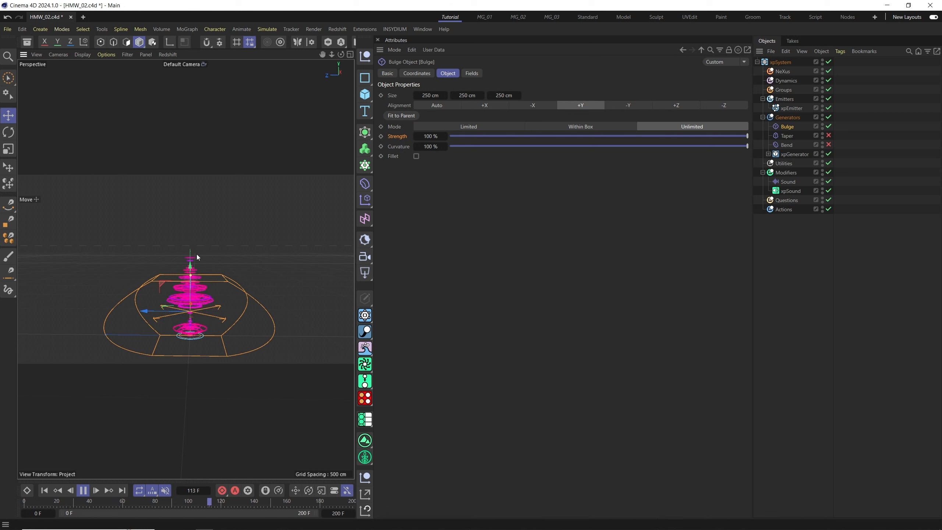
Add a Spherify deformer and place it inside the Generators group.
left_click(84, 490)
left_click(365, 184)
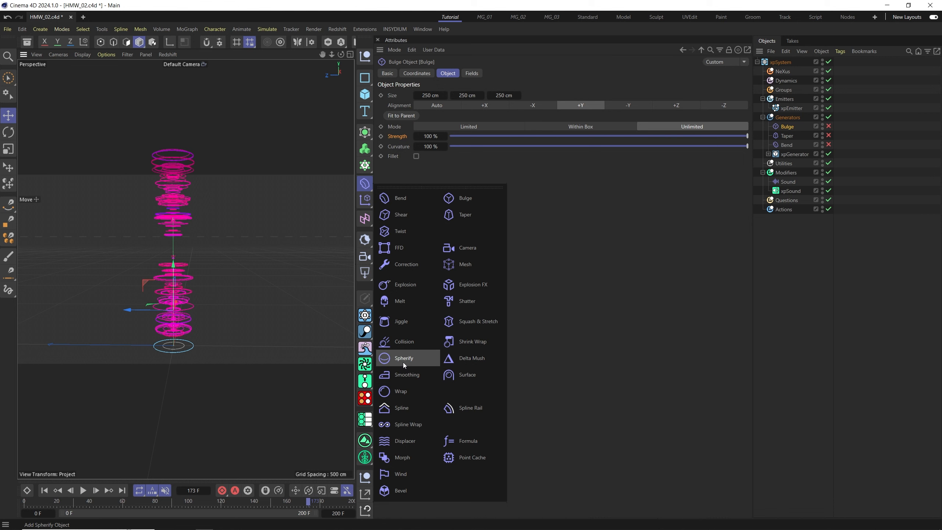
left_click(402, 362)
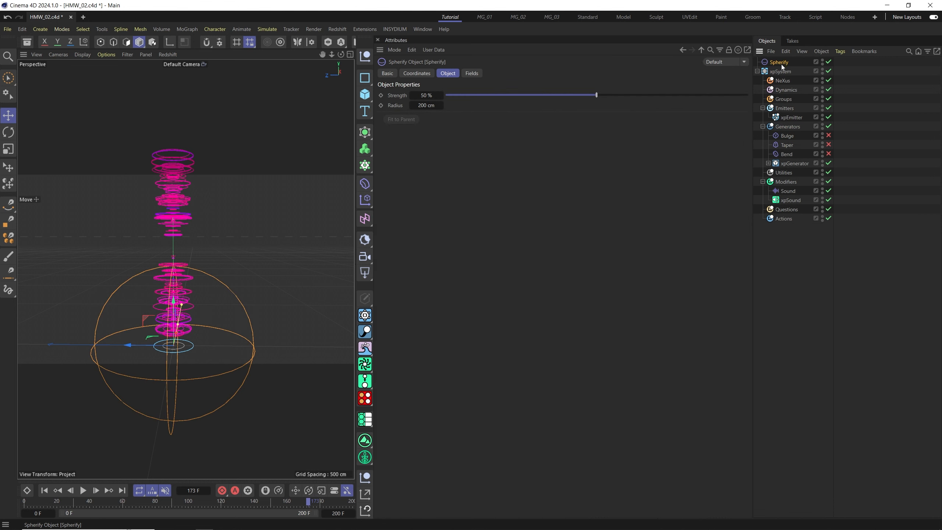
left_click_drag(788, 126, 790, 127)
Move the Spherify deformer up along the clone column and replay the animation.
left_click_drag(198, 339, 181, 252, "alt")
left_click(45, 491)
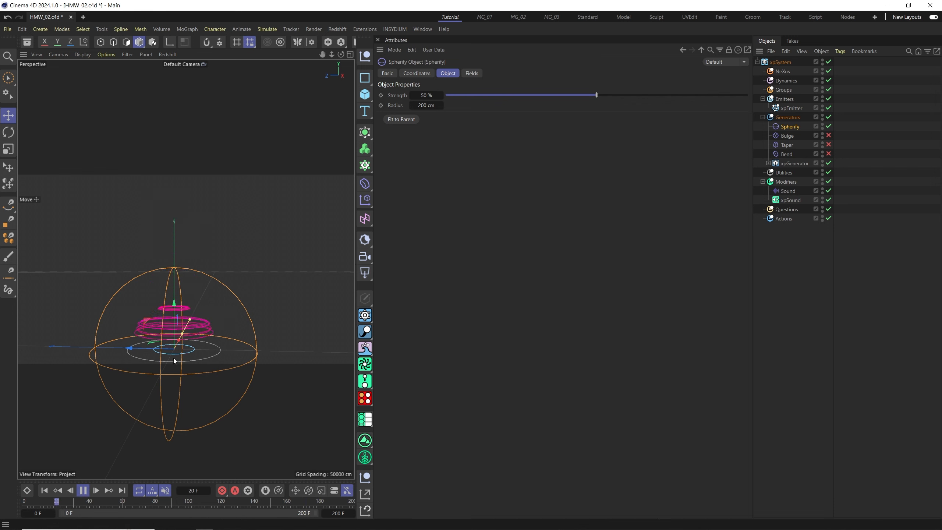
left_click_drag(176, 358, 229, 309, "alt")
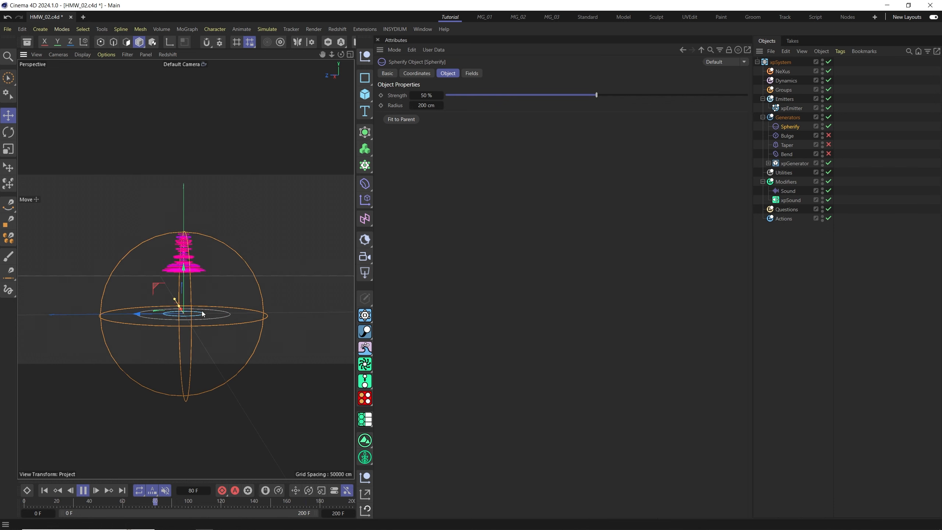
right_click_drag(186, 309, 187, 294, "alt")
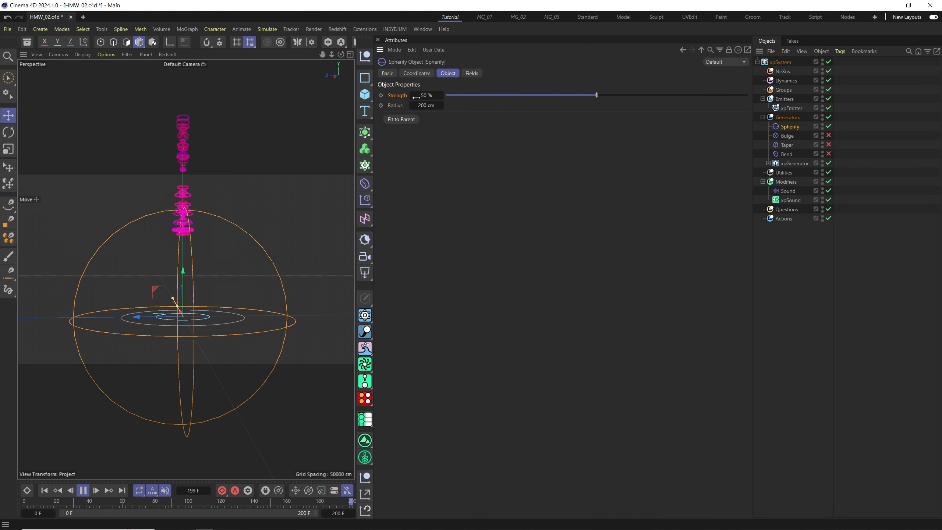
Set the Spherify deformer's Strength to 100% and reposition it on the column.
left_click_drag(605, 95, 800, 94)
right_click_drag(222, 327, 160, 315, "alt")
middle_click_drag(205, 306, 193, 292, "alt")
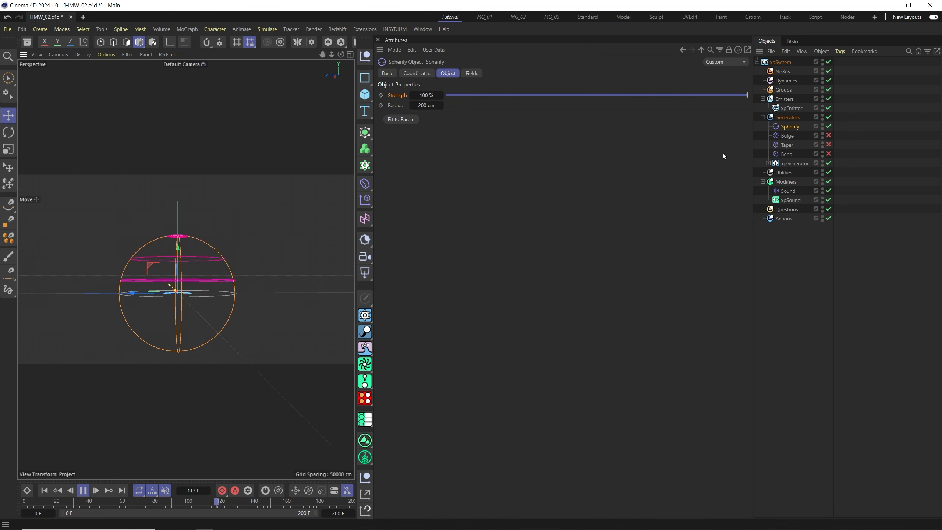
Move the Spherify deformer up and down the clone column during playback to test its effect.
left_click_drag(155, 305, 187, 222, "alt")
left_click_drag(196, 302, 204, 302, "alt")
right_click_drag(183, 275, 192, 261, "alt")
left_click_drag(192, 312, 191, 367, "alt")
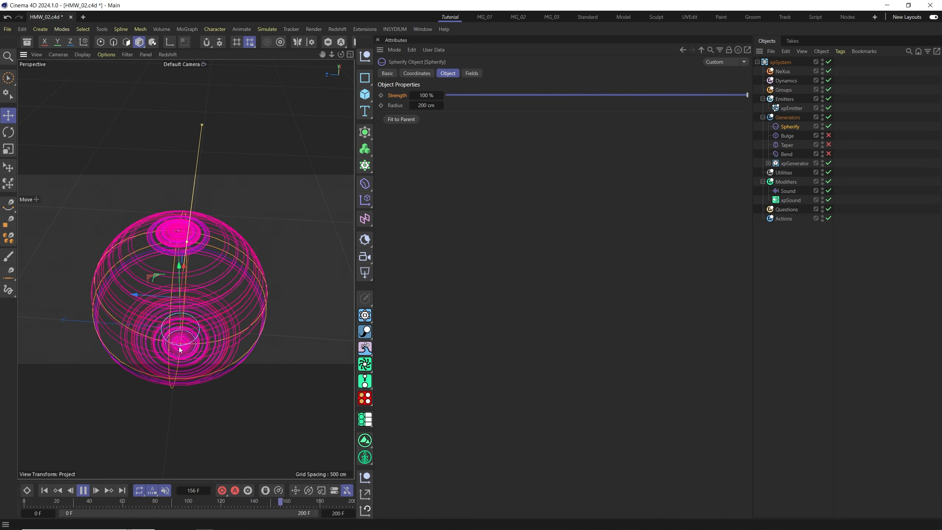
middle_click_drag(180, 360, 191, 321, "alt")
left_click_drag(197, 341, 216, 278, "alt")
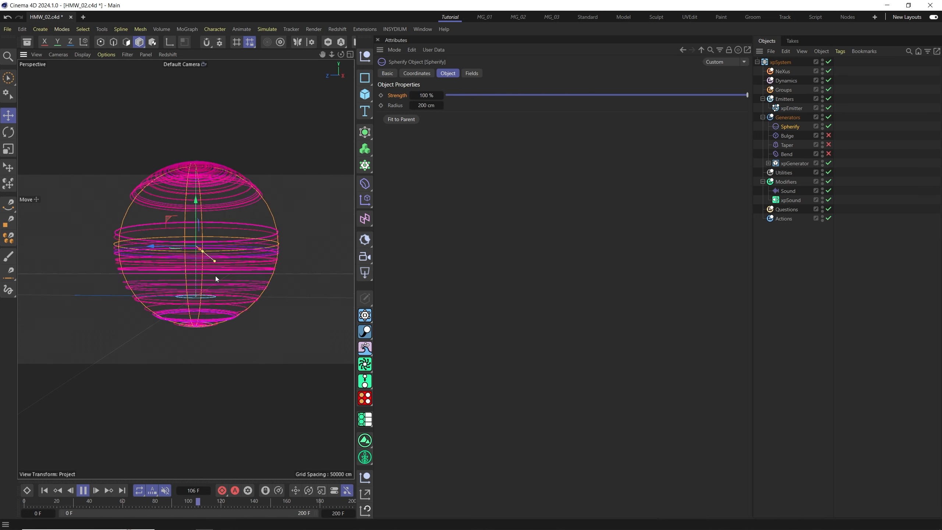
middle_click_drag(221, 258, 214, 293, "alt")
left_click_drag(213, 293, 166, 325, "alt")
Set the Spherify deformer's Radius to 153 cm.
left_click_drag(441, 105, 515, 103)
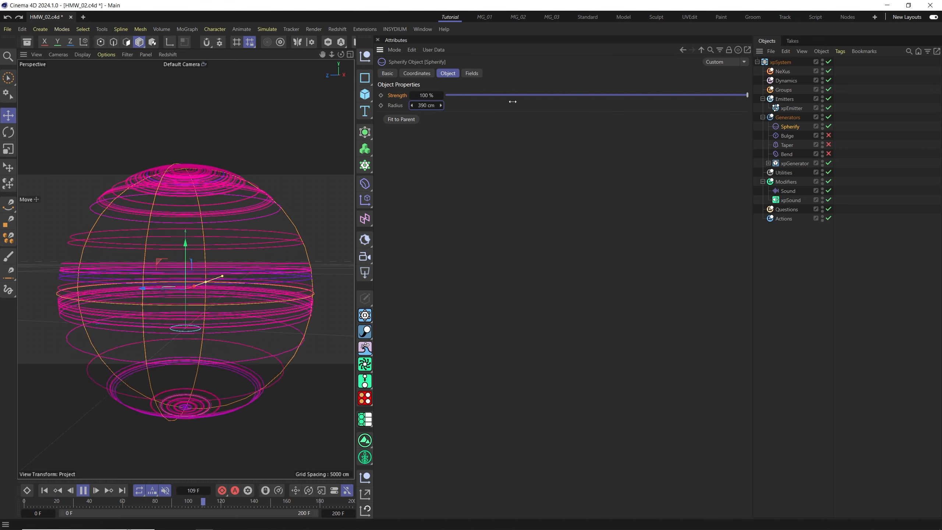
scroll(201, 292, "down", 5)
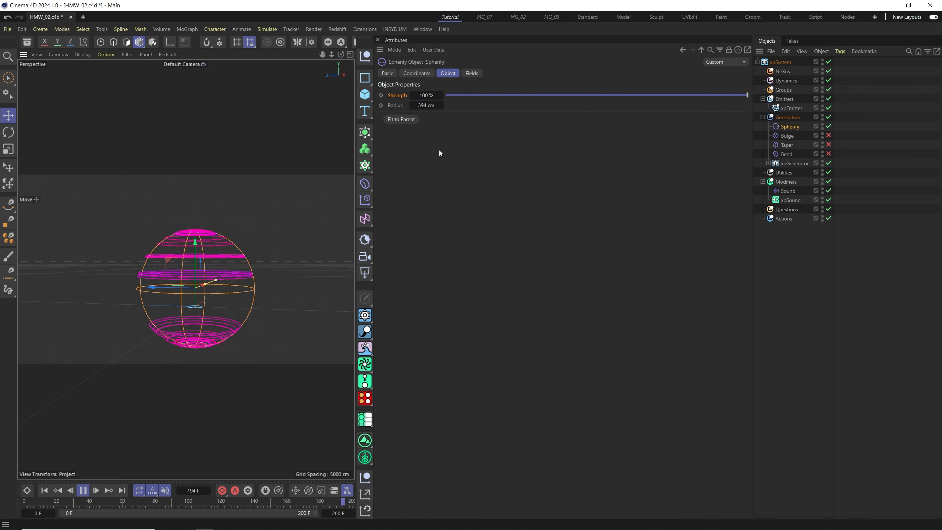
left_click_drag(427, 106, 356, 115)
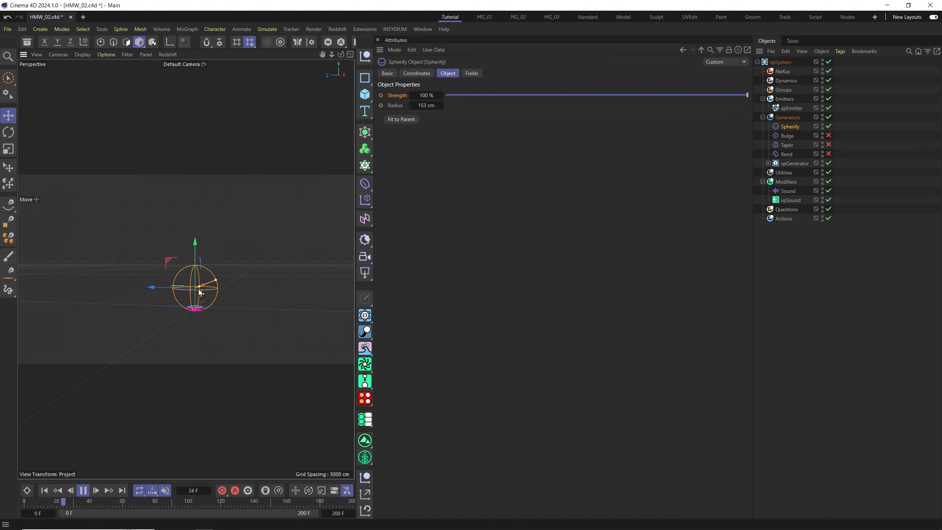
scroll(201, 293, "up", 3)
left_click_drag(185, 327, 165, 338, "alt")
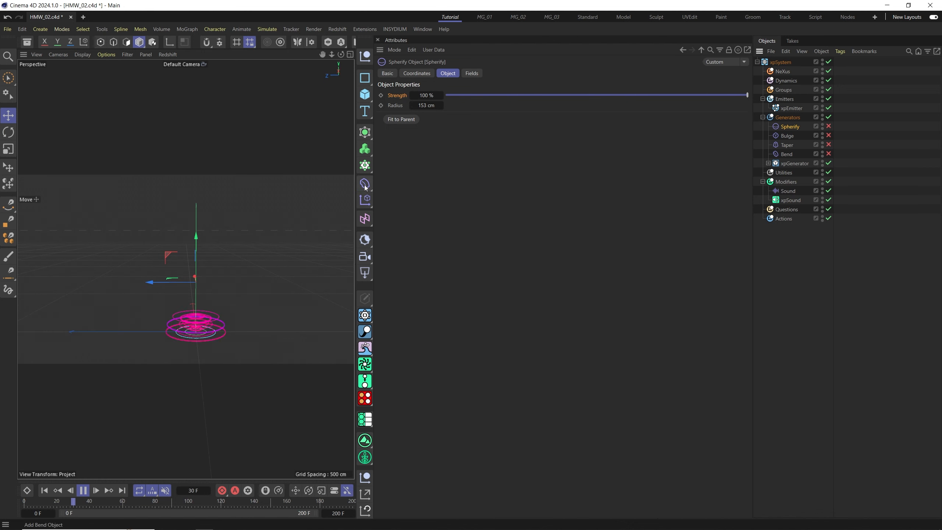
Add a Wrap deformer and place it inside the Generators group.
left_click(364, 183)
left_click(384, 394)
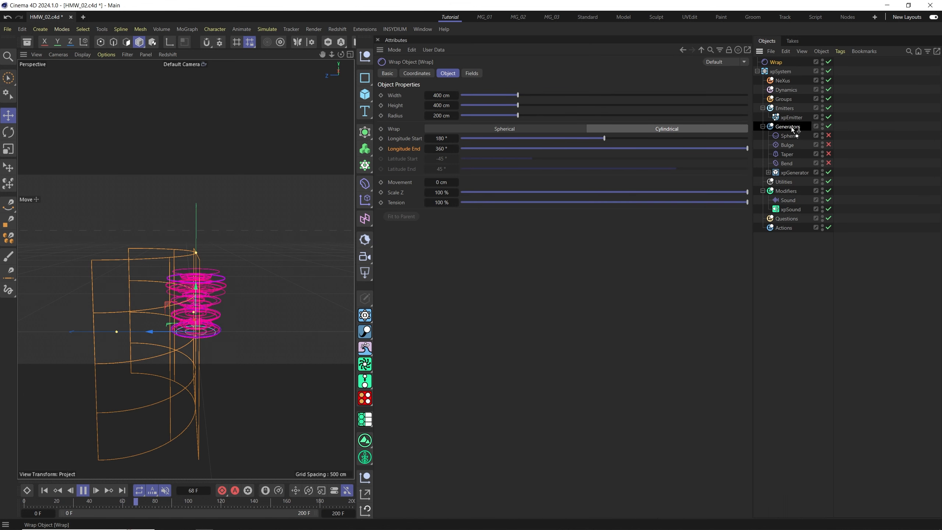
left_click_drag(793, 128, 793, 128)
Move the Wrap deformer along the clone column.
middle_click_drag(187, 338, 185, 316, "alt")
left_click_drag(185, 316, 211, 317, "alt")
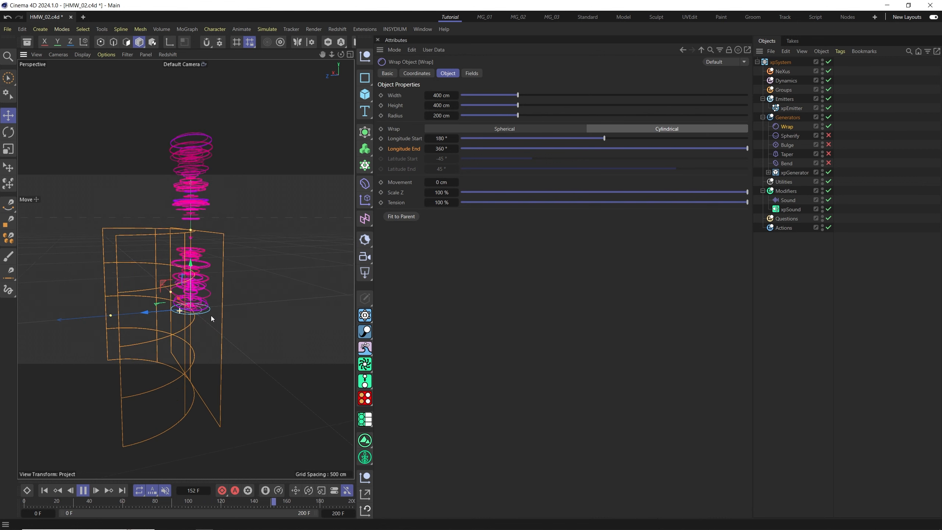
left_click_drag(193, 262, 201, 299, "alt")
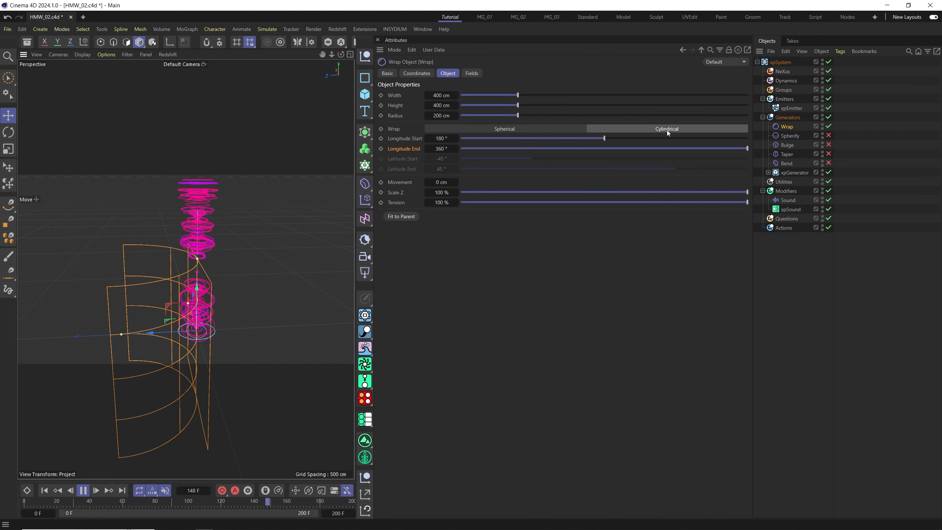
Switch the Wrap deformer to Spherical mode and reposition it, undoing one move.
left_click(557, 128)
left_click_drag(238, 325, 209, 313, "alt")
right_click_drag(210, 313, 199, 281, "alt")
left_click_drag(199, 282, 138, 196, "alt")
key("ctrl+z")
middle_click_drag(182, 224, 176, 251, "alt")
scroll(176, 250, "down", 5)
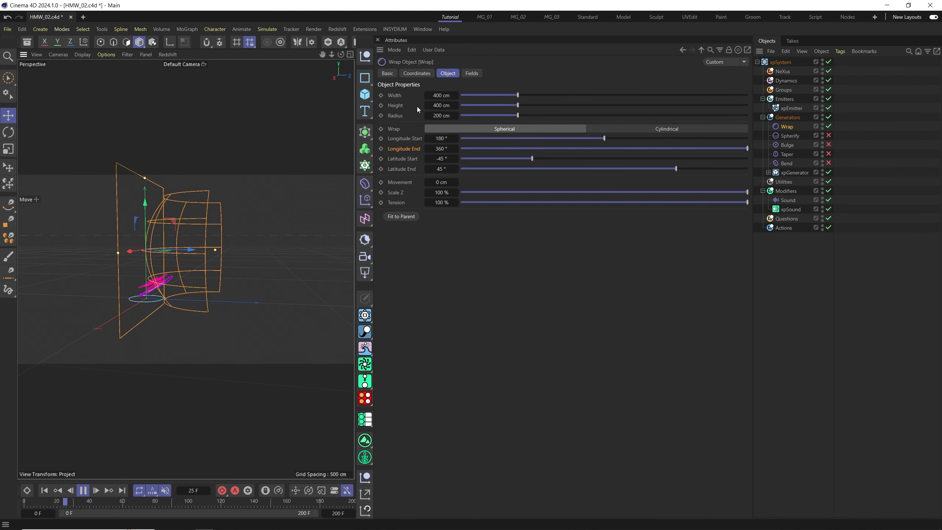
Rotate the Wrap deformer 90° in pitch and move it down beneath the clone column.
left_click(416, 74)
left_click_drag(481, 118, 488, 119)
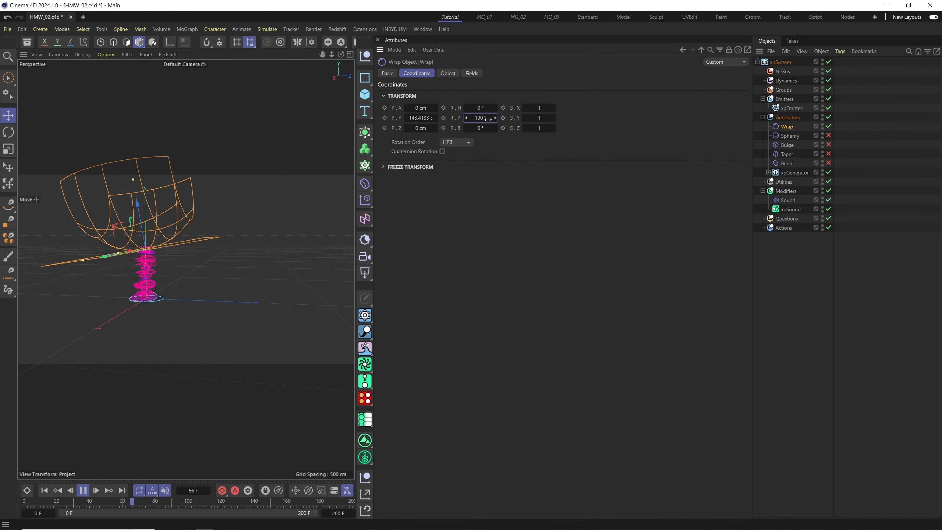
key("Return")
scroll(138, 261, "up", 5)
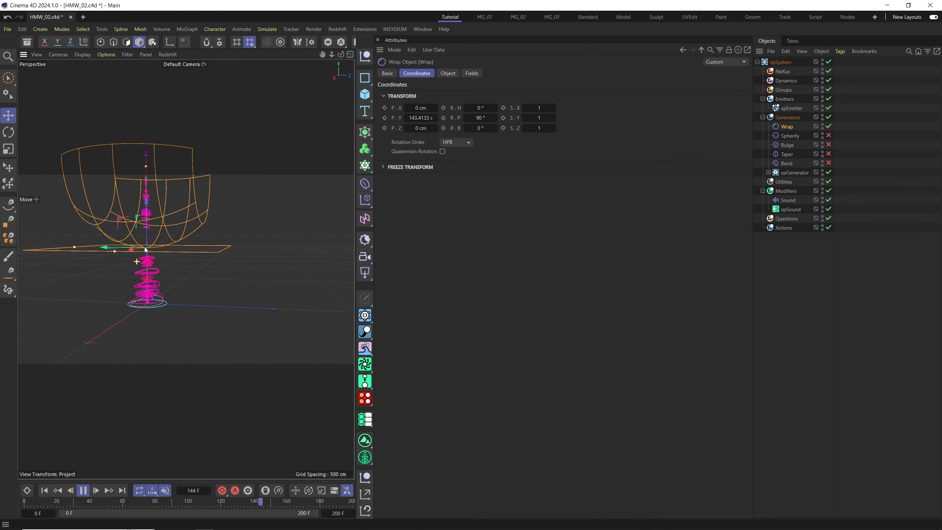
left_click_drag(149, 224, 252, 354)
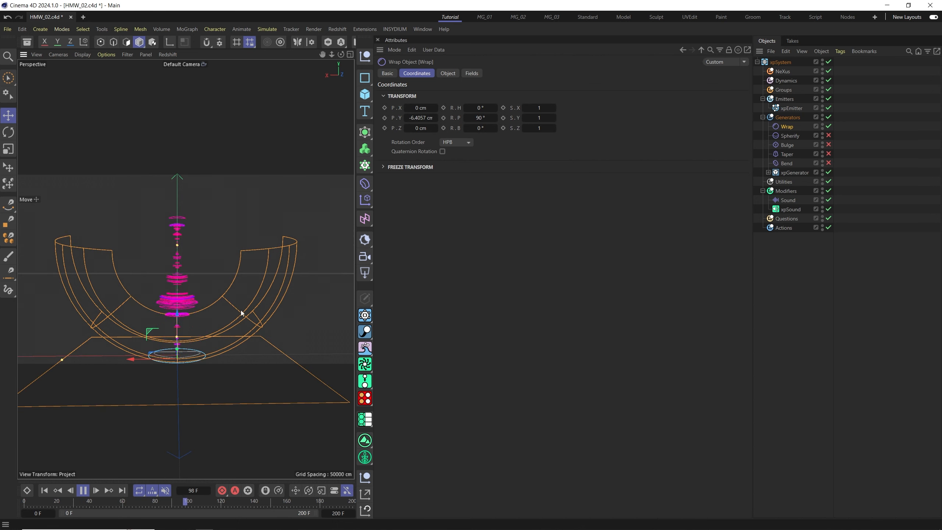
mouse_move(169, 313)
left_mouse_down("alt")
mouse_move(284, 306)
mouse_move(174, 322)
left_mouse_up("alt")
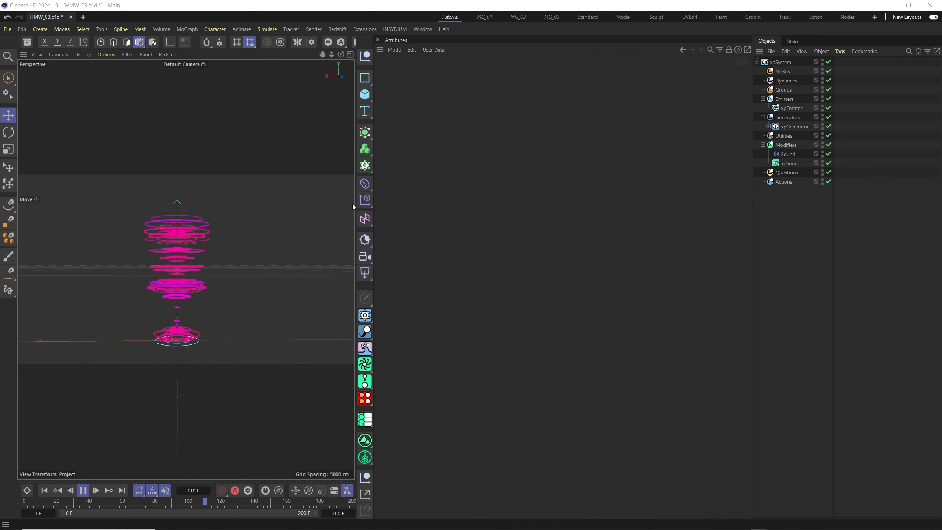
Add a Displacer deformer and place it inside the Generators group.
left_click(366, 186)
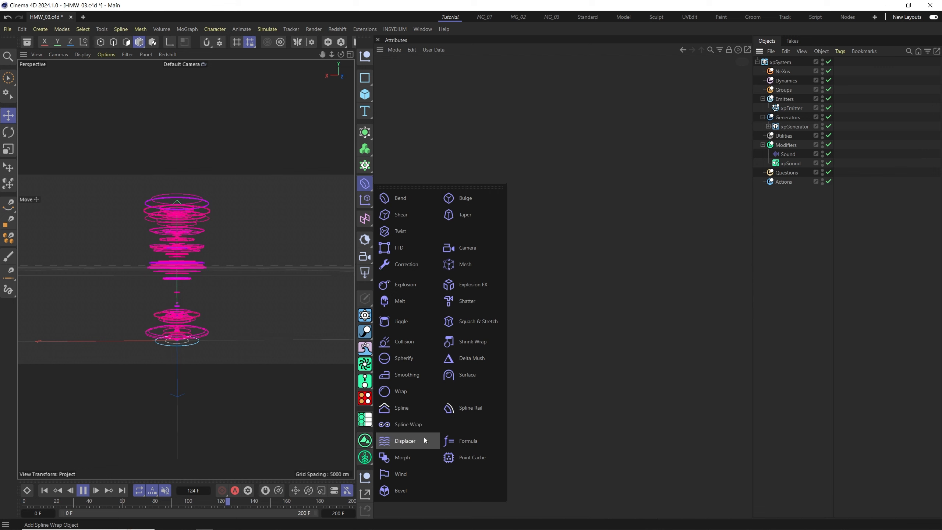
left_click(405, 444)
left_click_drag(786, 128, 786, 128)
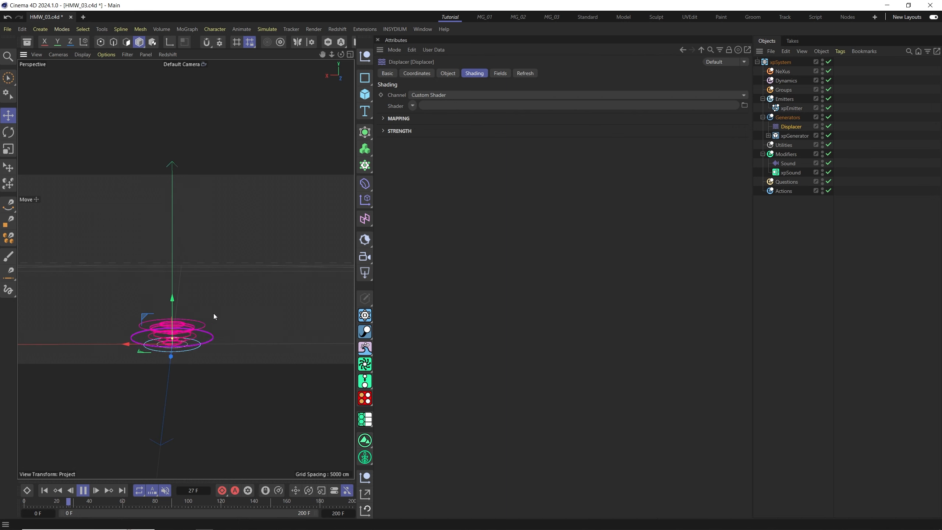
Assign a Noise shader to the Displacer and open the shader's settings.
left_click(413, 106)
left_click(437, 205)
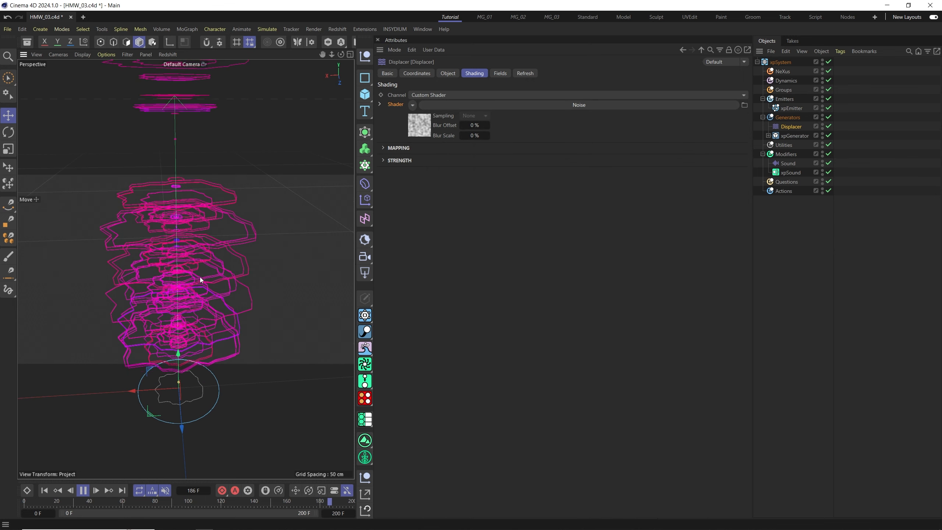
left_click(427, 130)
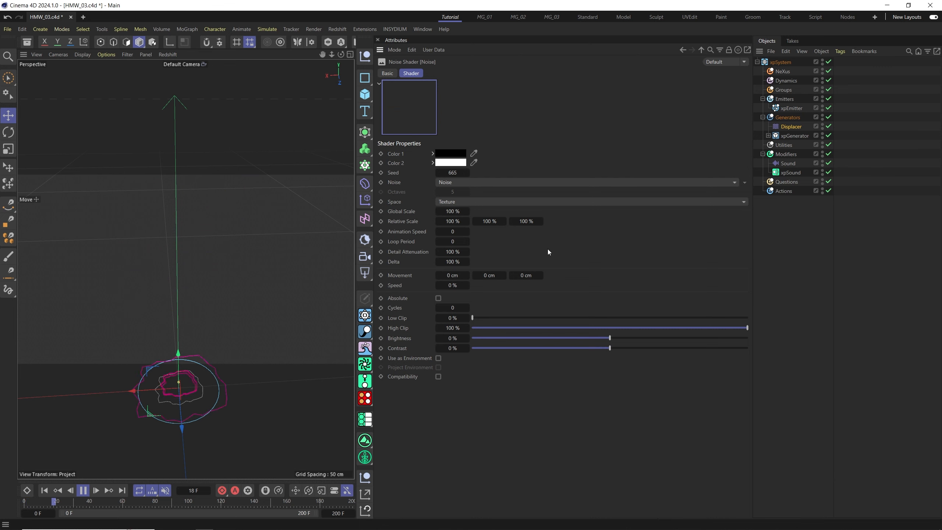
Set the noise type to Gaseous.
left_click(449, 182)
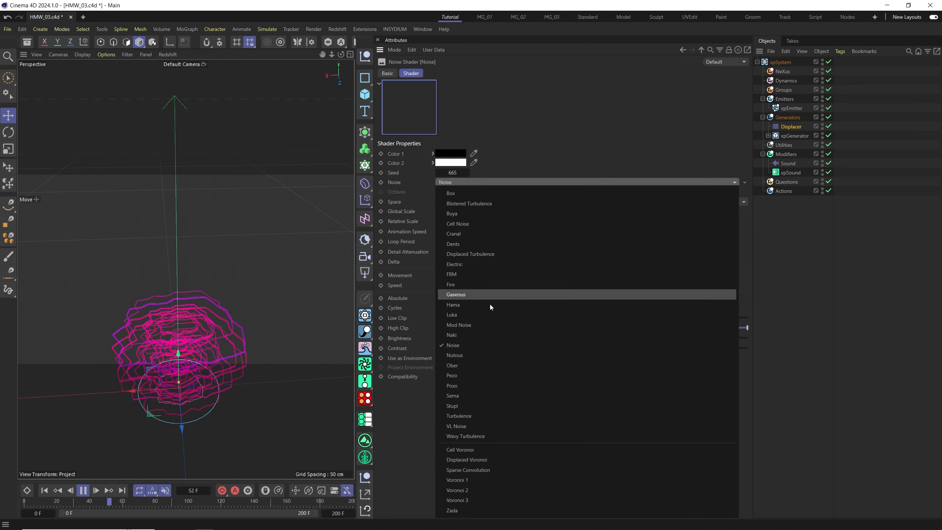
left_click(488, 244)
key("Down")
key("Down")
key("Down")
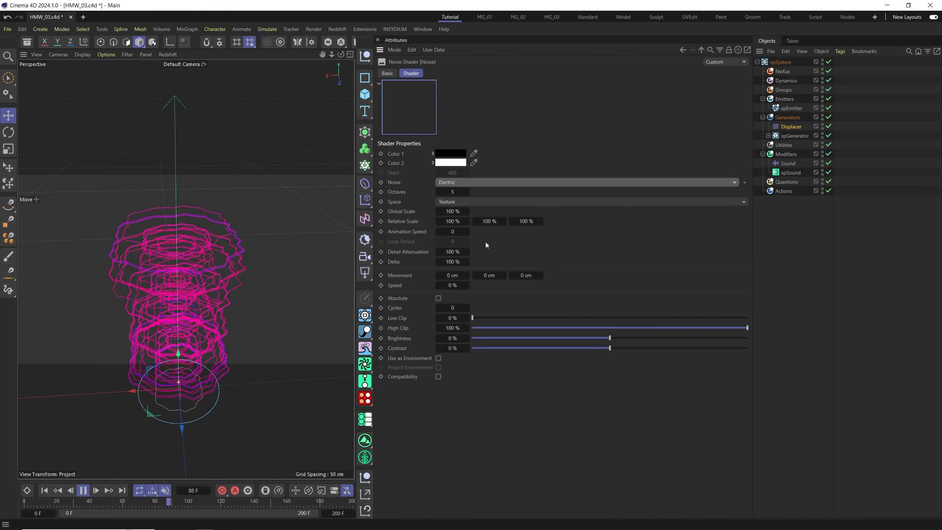
key("Down")
key("Down")
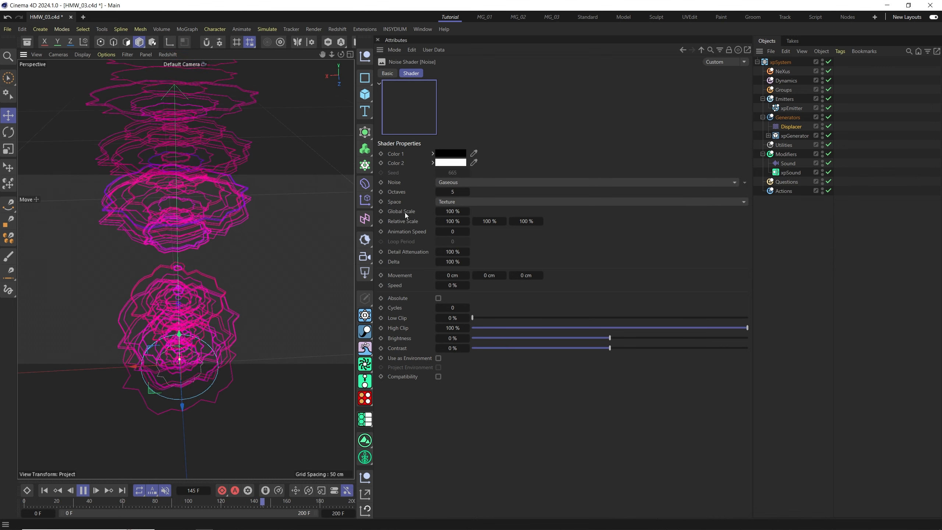
Set the noise shader's Global Scale to 500%.
left_click(455, 211)
type("500")
key("Return")
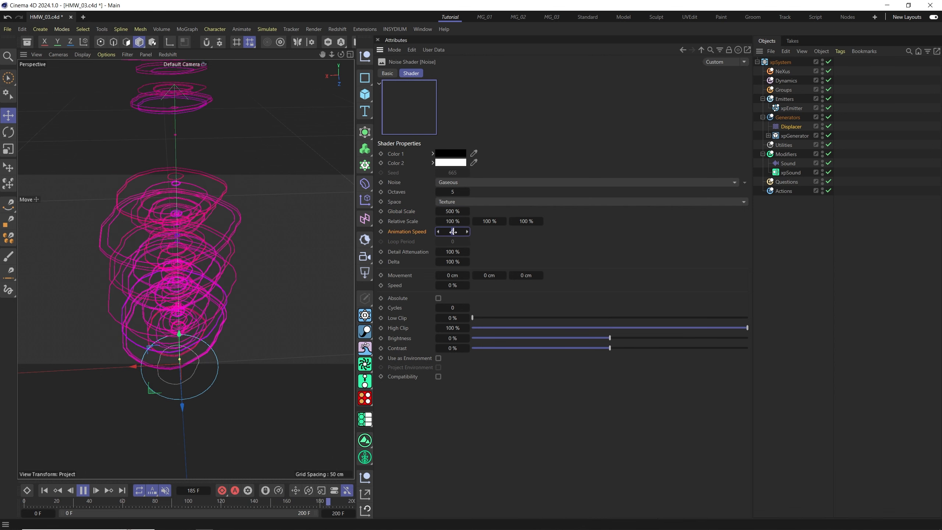
Set the noise shader's Contrast to 37%.
left_click_drag(345, 413, 216, 291, "alt")
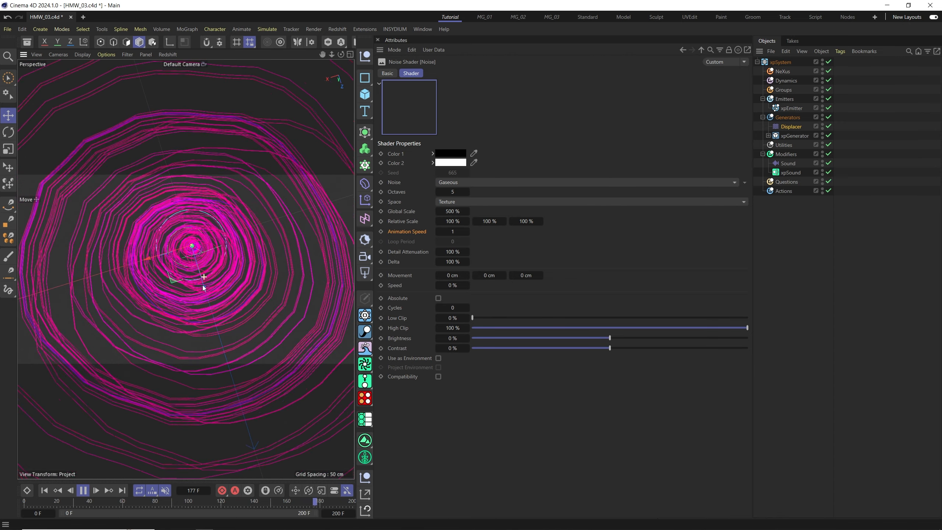
left_click(196, 277)
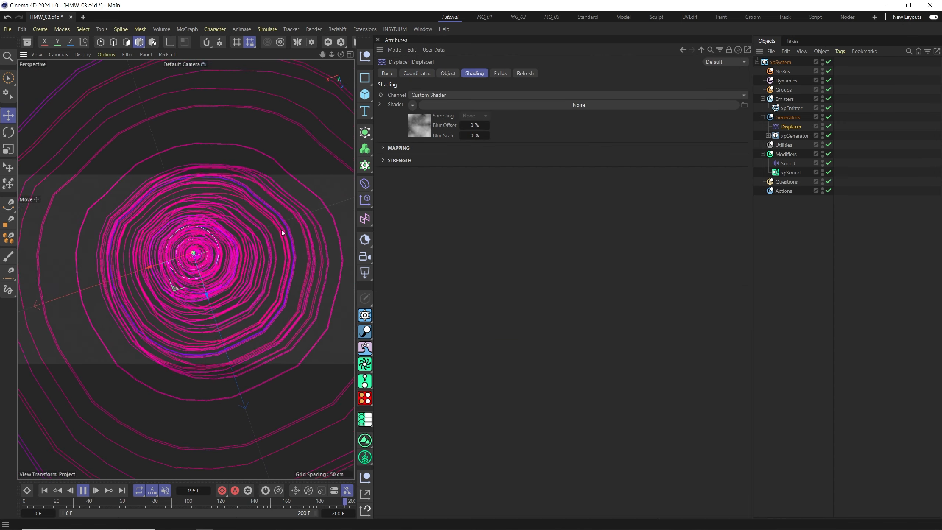
left_click(418, 126)
left_click(647, 349)
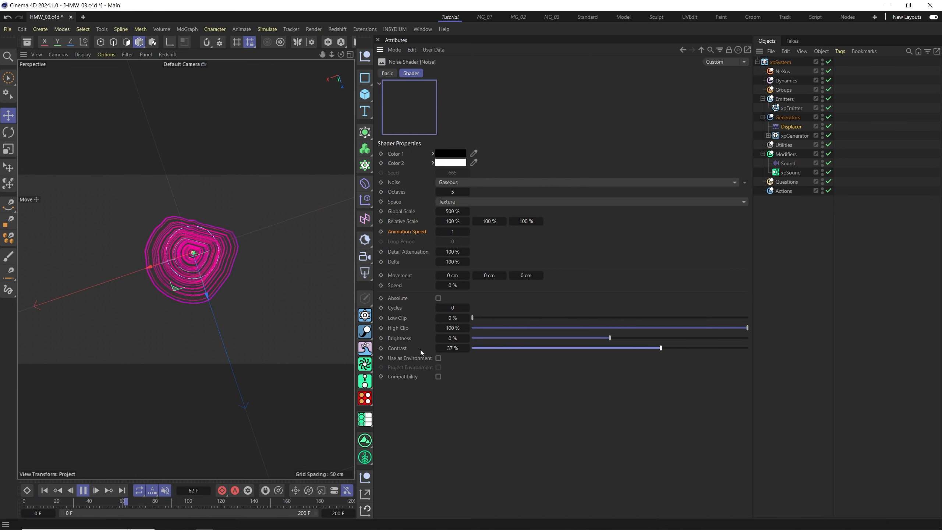
mouse_move(615, 339)
left_mouse_down()
mouse_move(563, 341)
mouse_move(654, 339)
mouse_move(610, 339)
left_mouse_up()
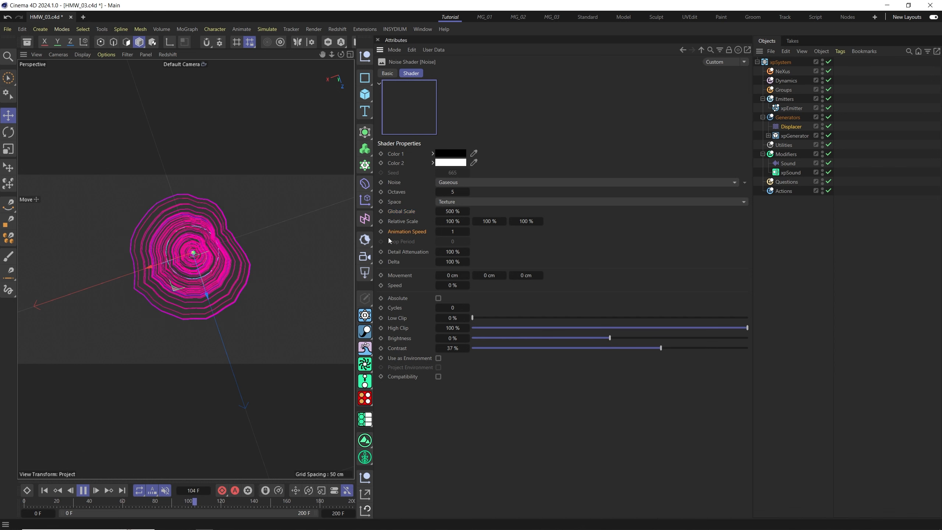
Change the noise type to Electric.
left_click(456, 183)
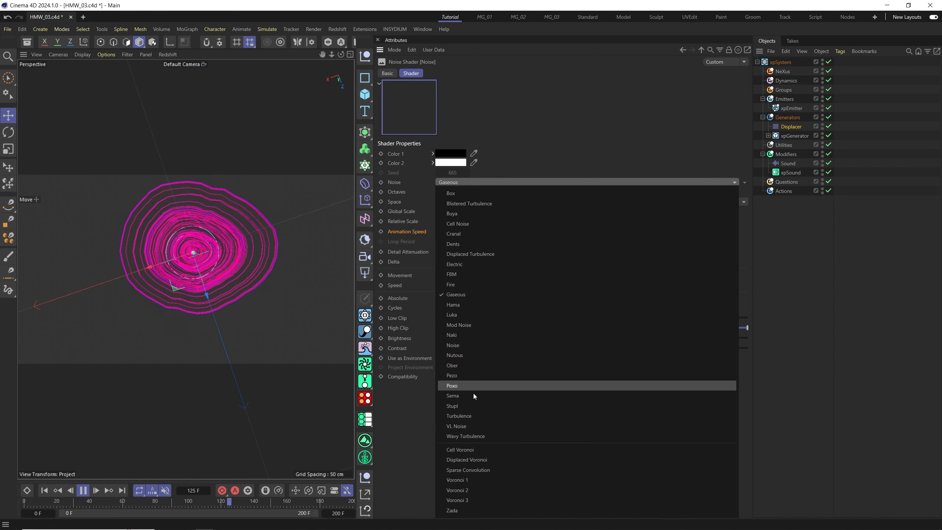
left_click(481, 355)
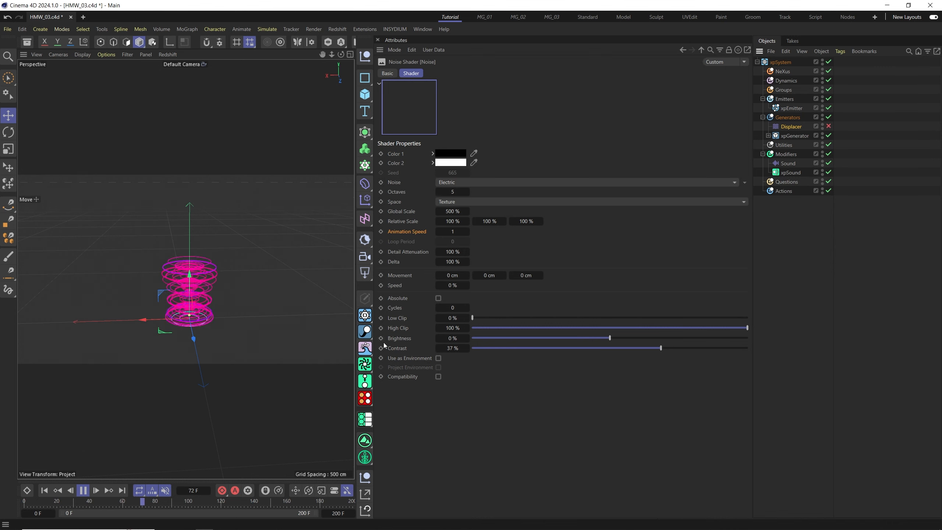
Add a Spline Wrap deformer to the scene.
left_click(365, 185)
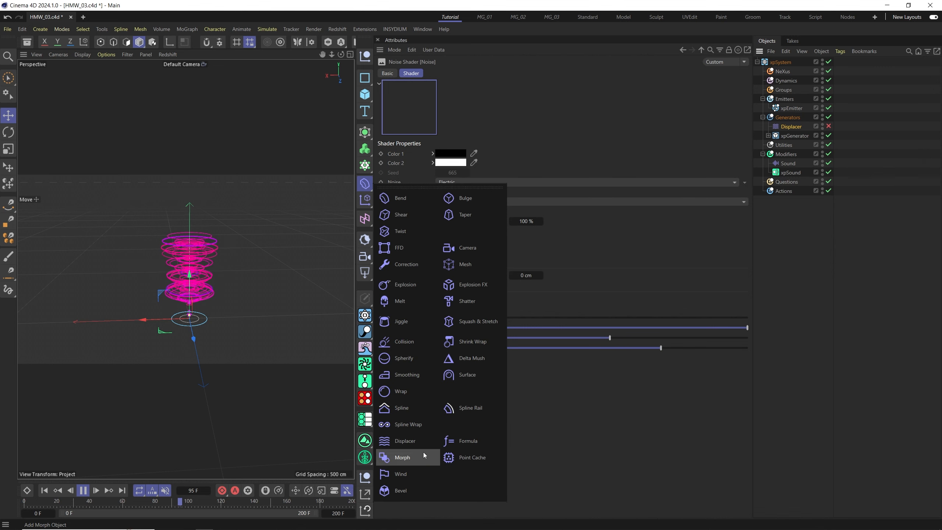
left_click(415, 428)
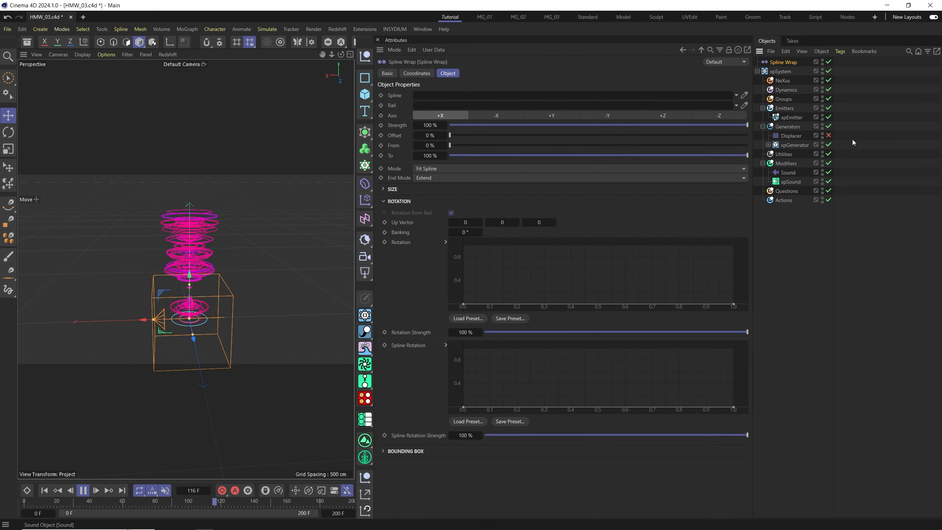
Move the Spline Wrap deformer into the Generators group and add a Rectangle spline on the XZ plane.
left_click_drag(783, 61, 788, 127)
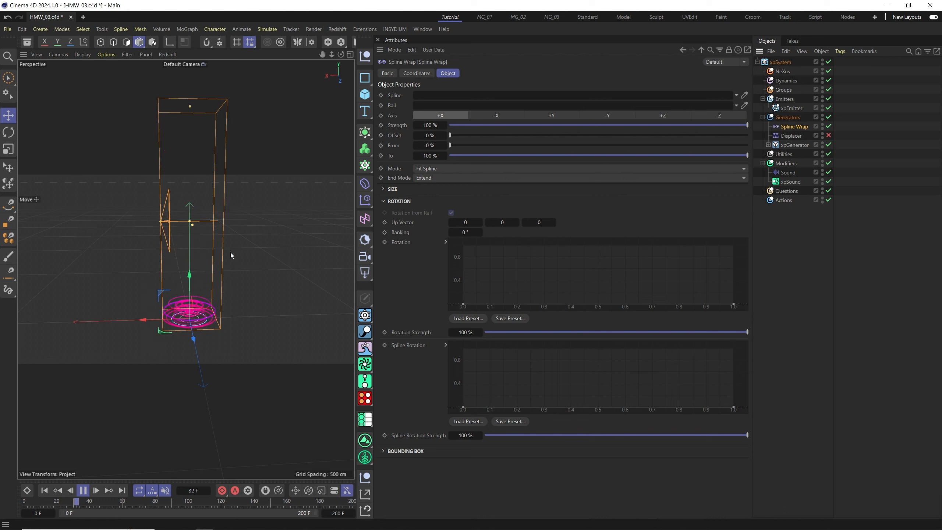
left_click(365, 79)
left_click(406, 125)
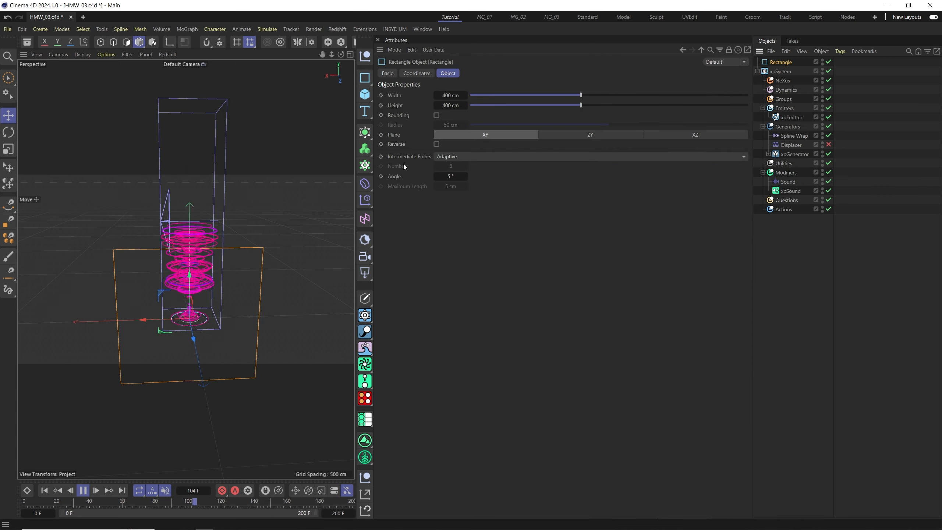
left_click(590, 135)
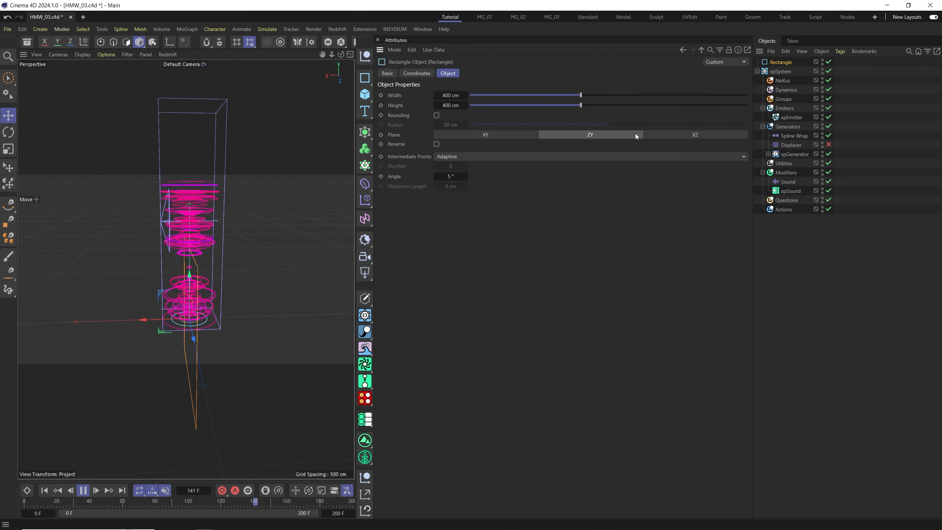
left_click(682, 135)
Assign the Rectangle as the Spline Wrap deformer's spline.
left_click(790, 137)
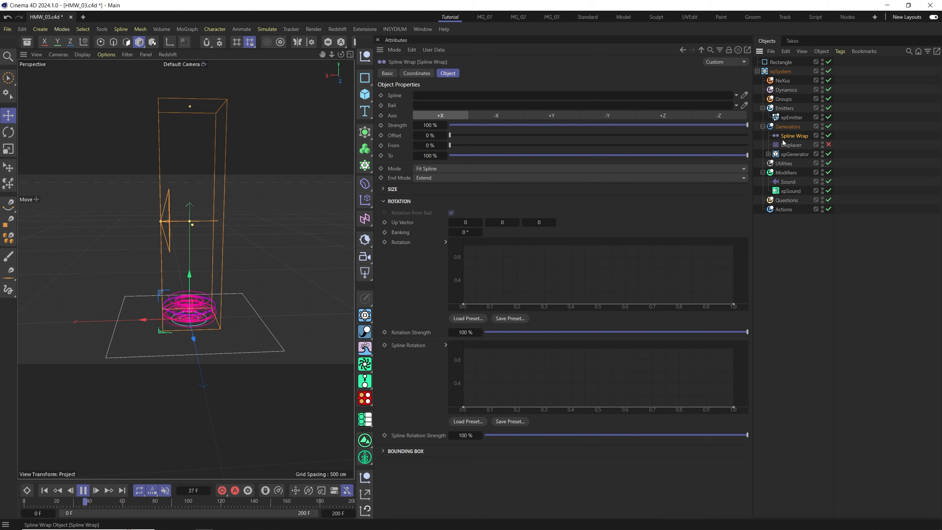
left_click_drag(781, 61, 592, 81)
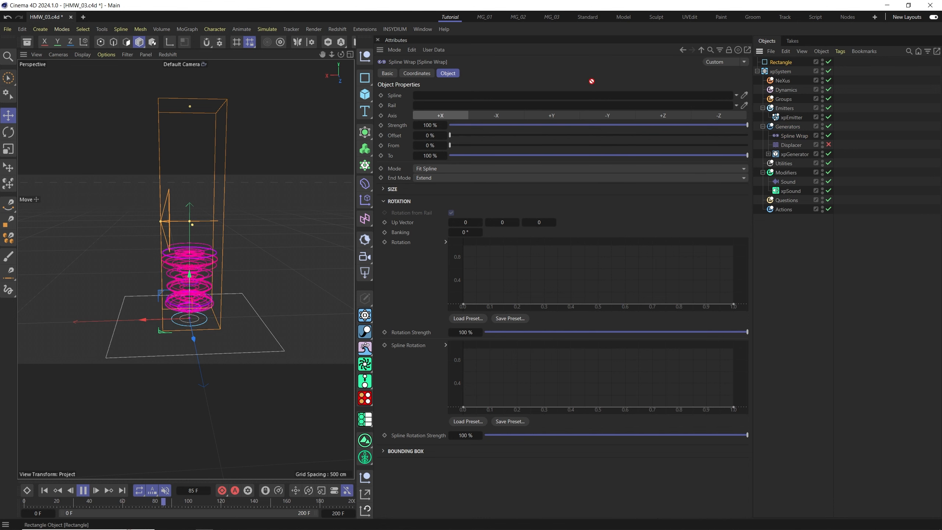
left_click_drag(426, 100, 427, 98)
left_click_drag(208, 322, 259, 334, "alt")
right_click_drag(185, 317, 187, 298, "alt")
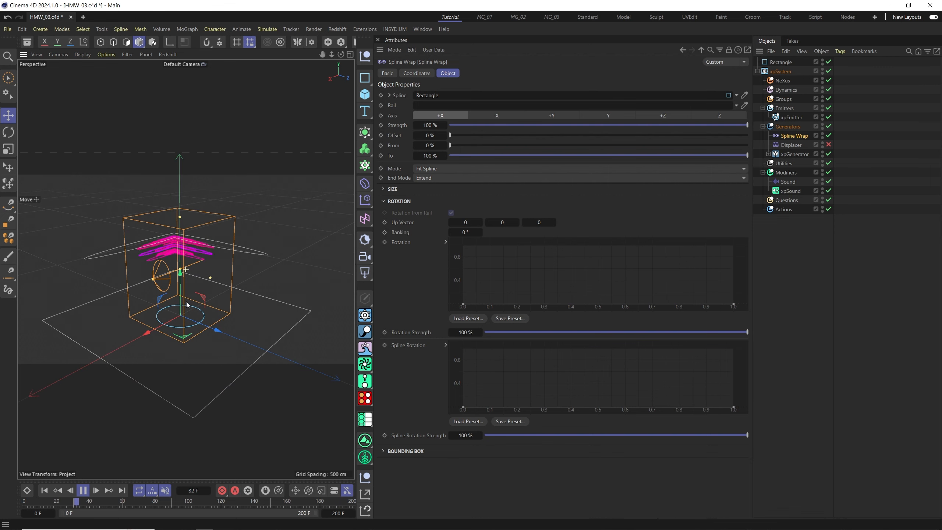
left_click_drag(187, 303, 190, 293, "alt")
left_click(793, 136)
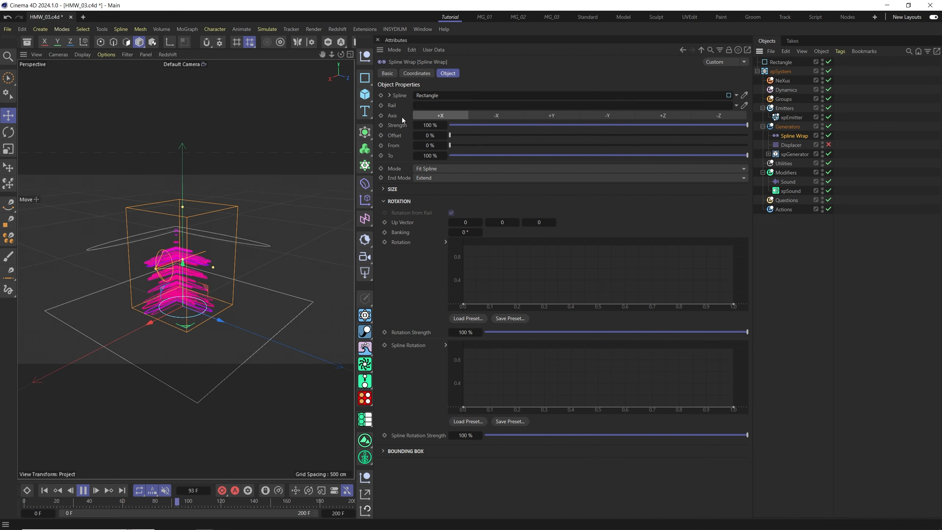
Set the Spline Wrap deformer's axis to +Y.
left_click(497, 116)
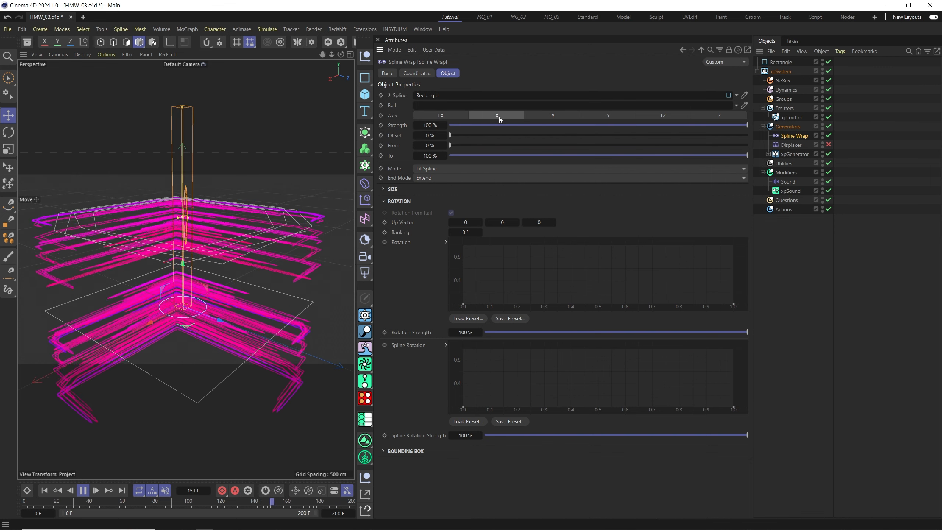
left_click_drag(227, 298, 204, 280, "alt")
left_click(552, 116)
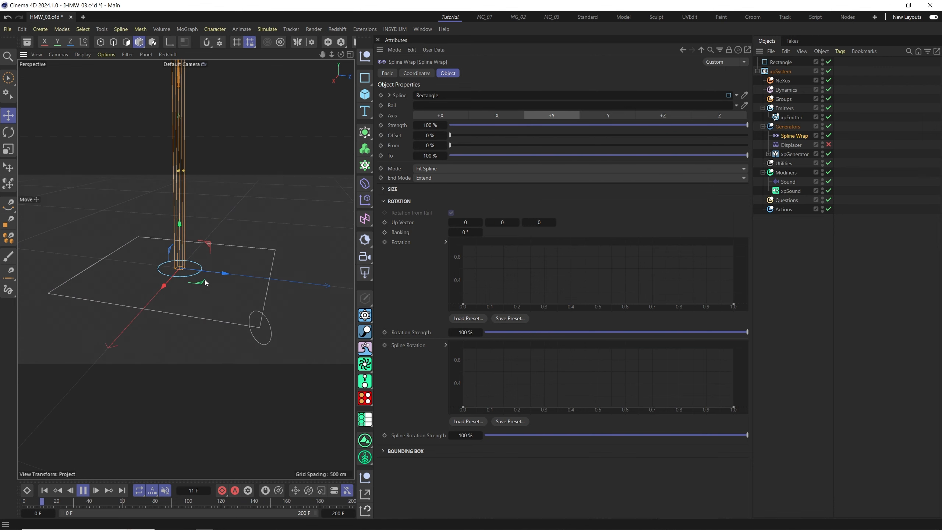
left_click_drag(144, 292, 153, 267, "alt")
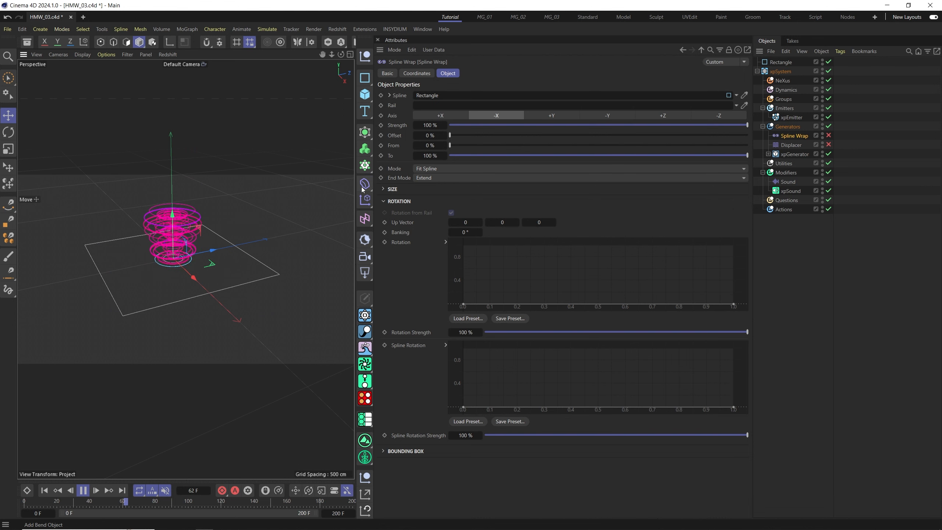
Add a Spline deformer inside the Generators group.
left_click(363, 188)
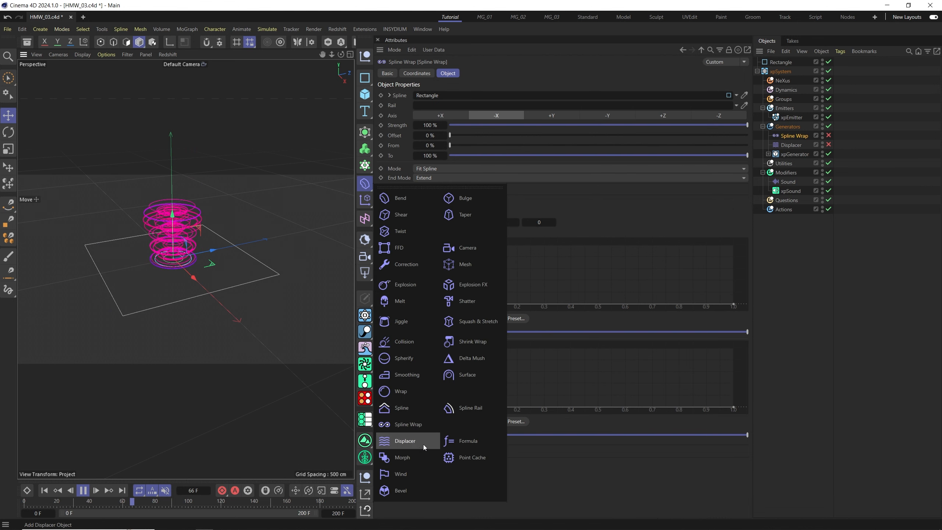
left_click(405, 409)
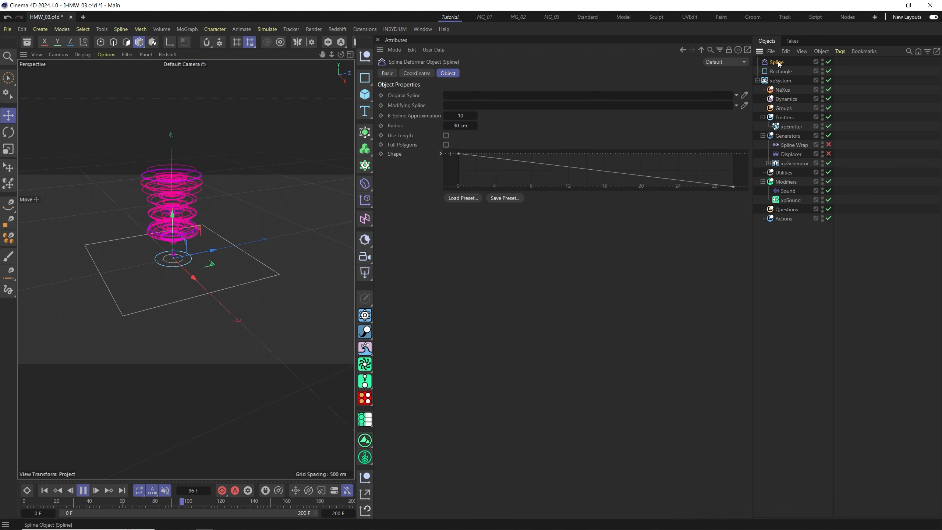
left_click_drag(798, 139, 797, 138)
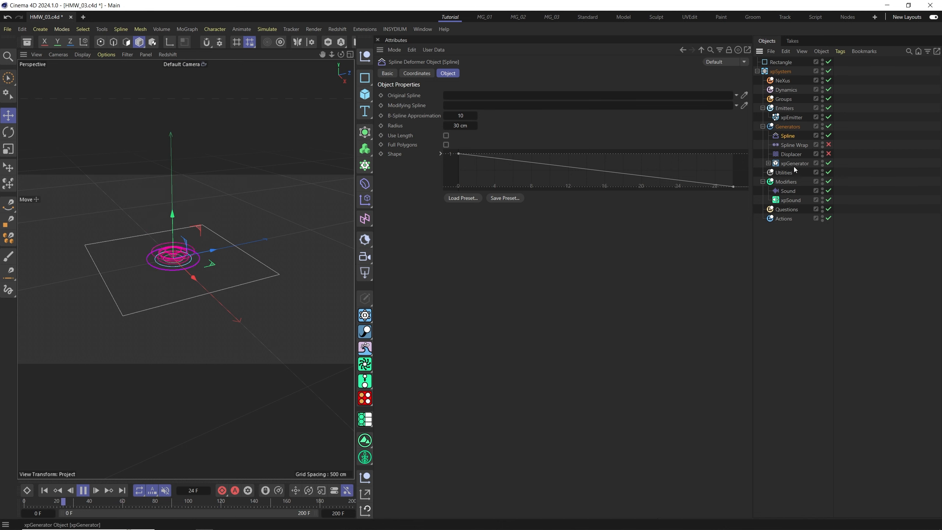
Set the Spline deformer's Original Spline to the Circle and its Modifying Spline to the Rectangle.
left_click(768, 164)
left_click_drag(792, 172, 458, 101)
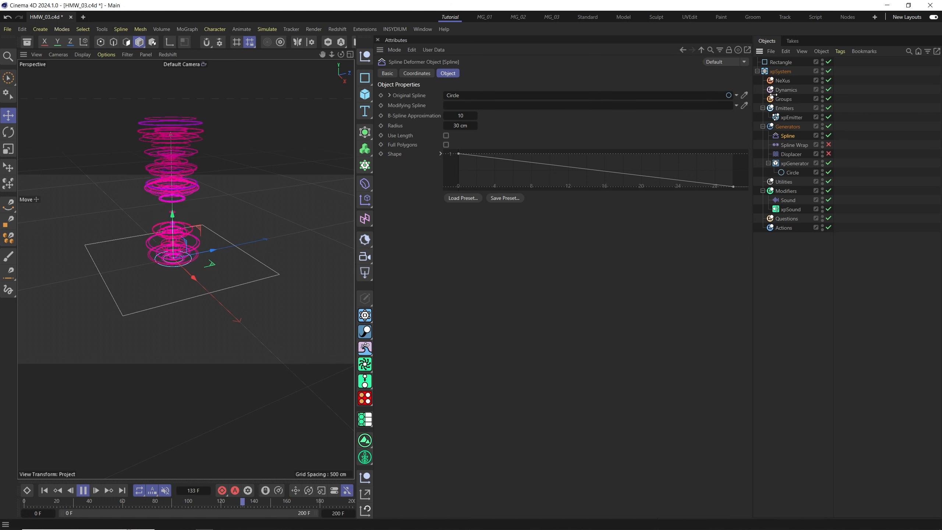
left_click(776, 63)
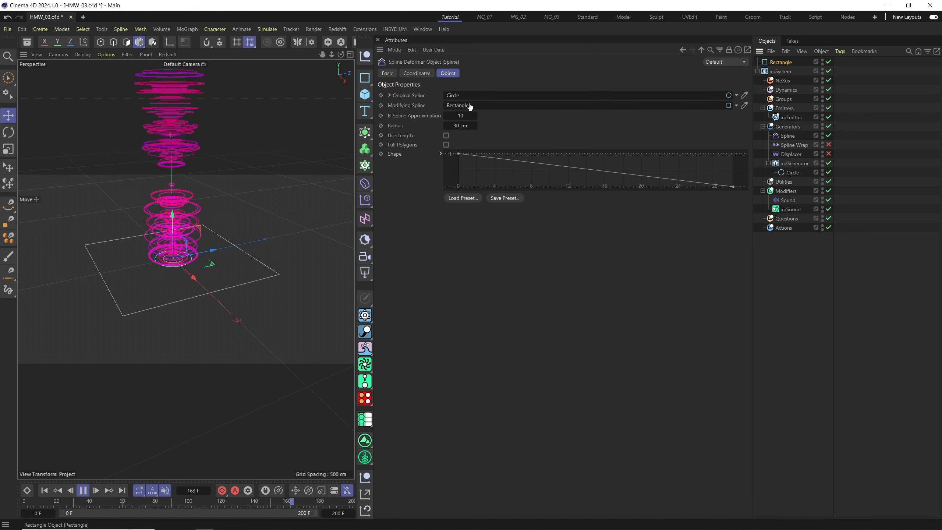
left_click_drag(470, 107, 463, 105)
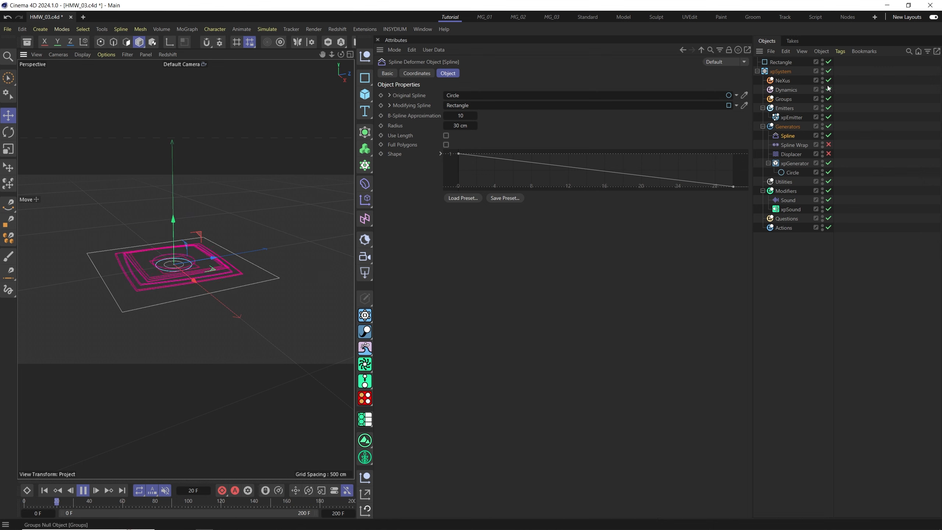
Select the Rectangle and inspect the spline-deformed clones in the viewport.
left_click(786, 63)
left_click_drag(165, 239, 192, 313)
middle_click_drag(213, 332, 232, 316, "alt")
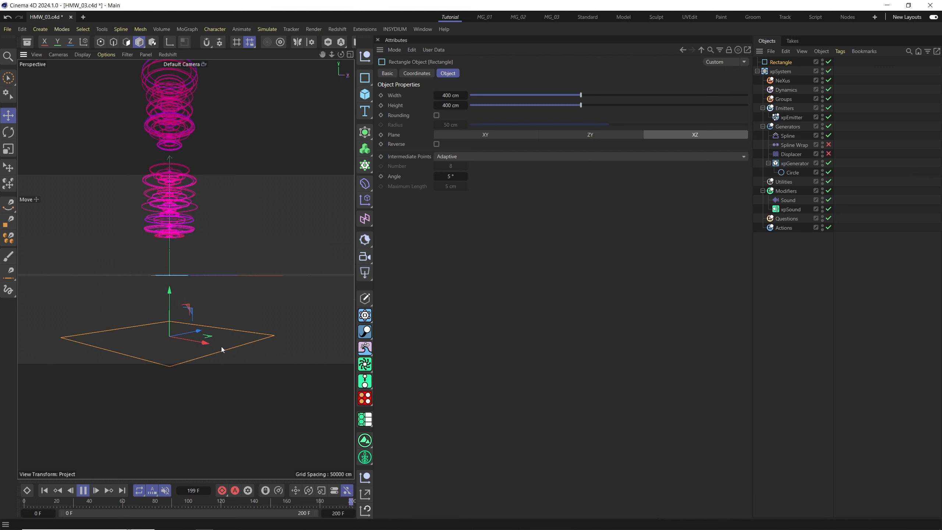
left_click_drag(202, 342, 192, 352, "alt")
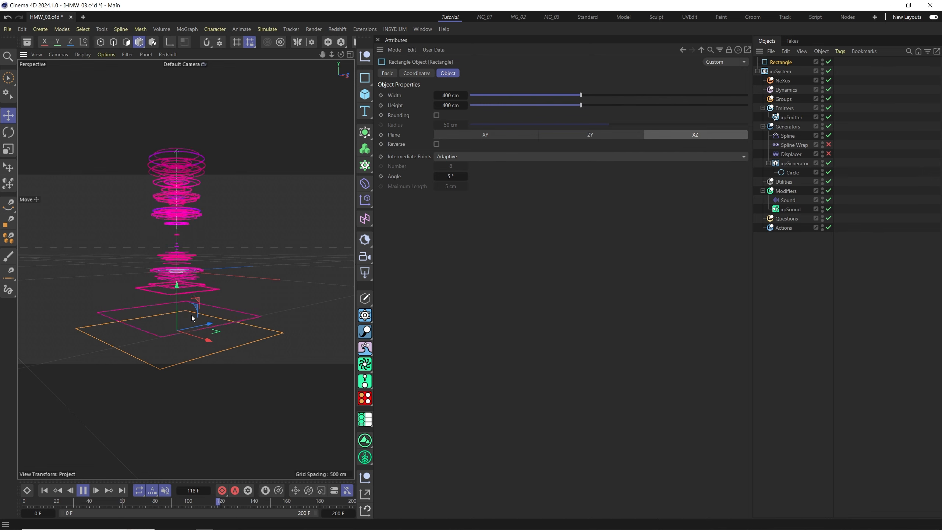
scroll(187, 299, "up", 3)
left_click_drag(187, 299, 171, 308, "alt")
Move the Spline Wrap below the Displacer and enable the Displacer deformer.
left_click(787, 135)
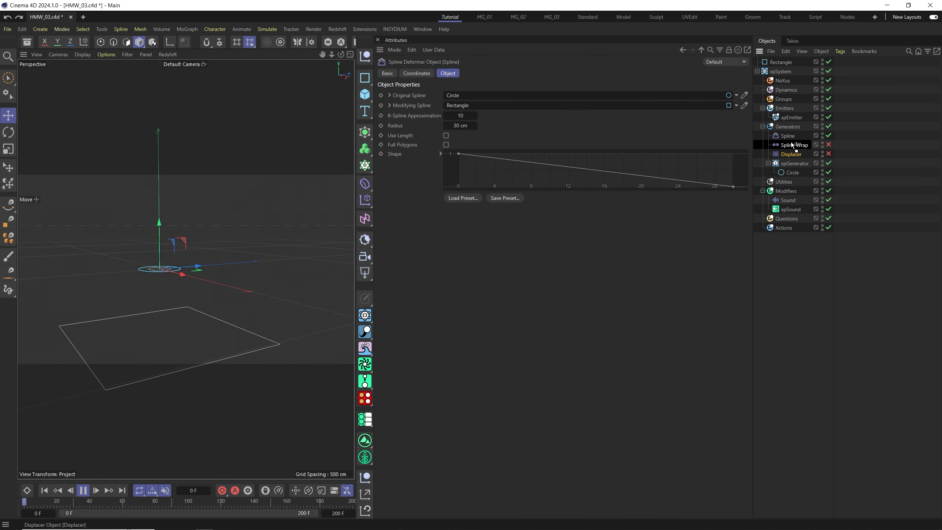
left_click_drag(792, 144, 778, 150)
left_click(786, 139)
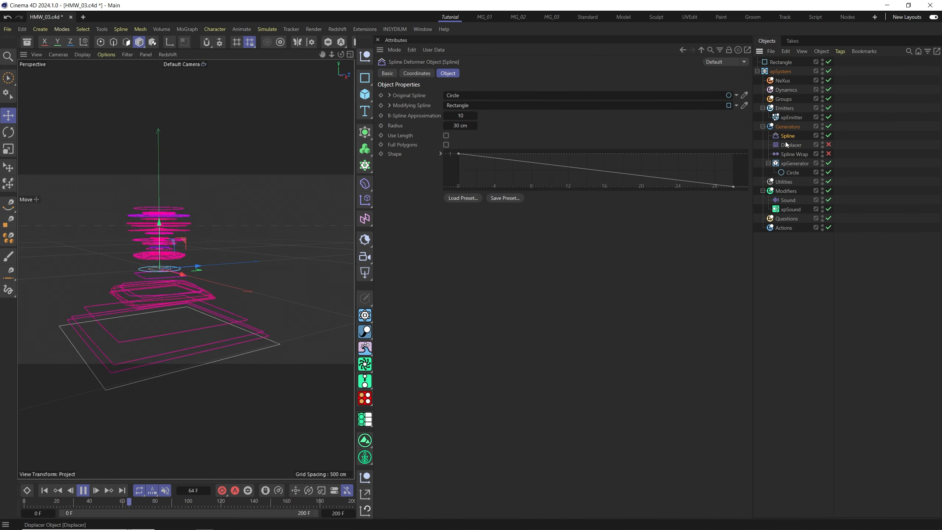
left_click(790, 147)
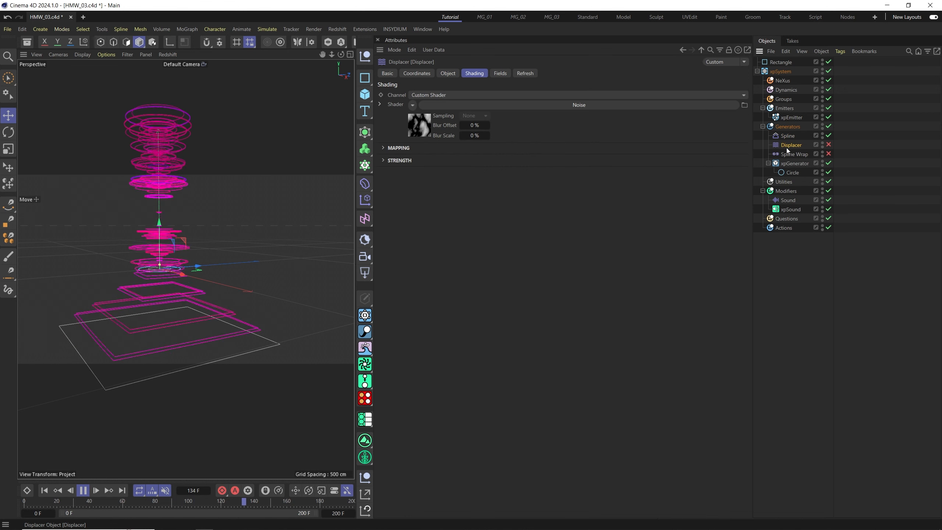
left_click(829, 144)
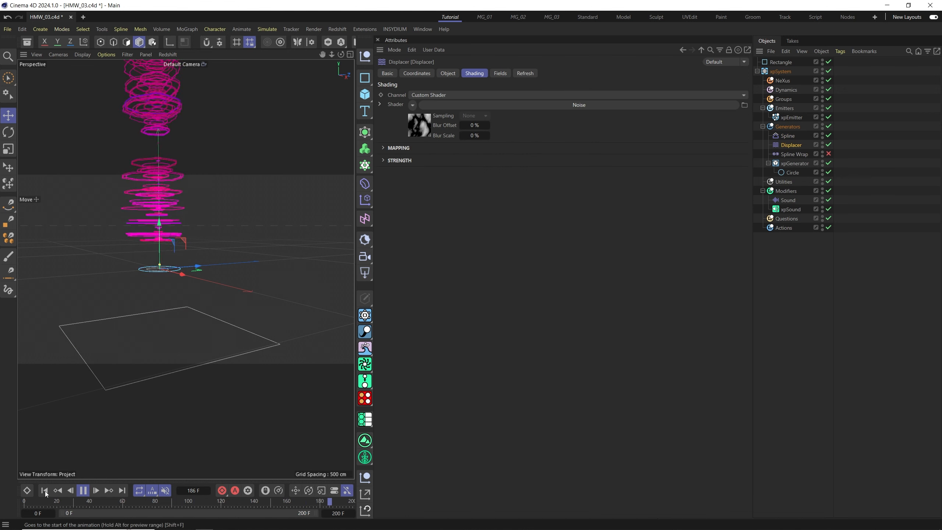
Add a Shrink Wrap deformer and disable the Spline and Displacer deformers.
left_click_drag(180, 322, 253, 318, "alt")
scroll(174, 315, "up", 3)
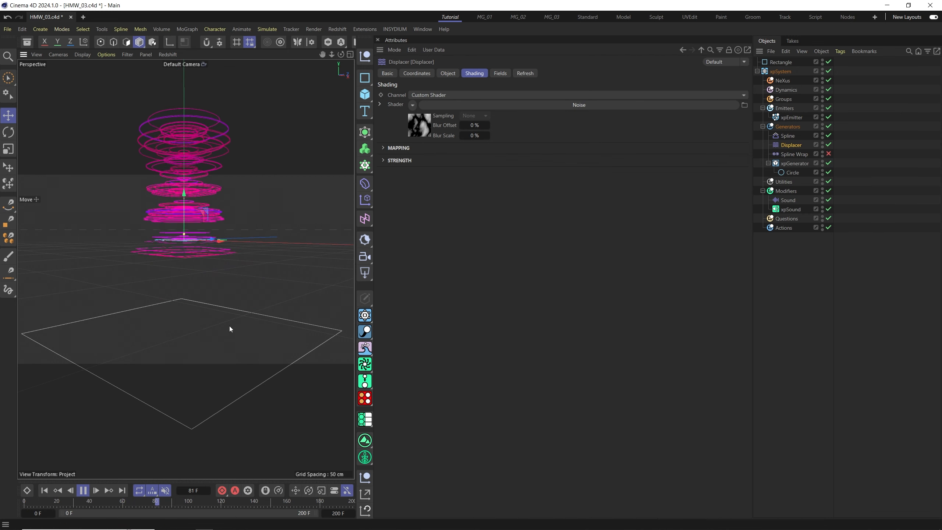
scroll(229, 329, "down", 5)
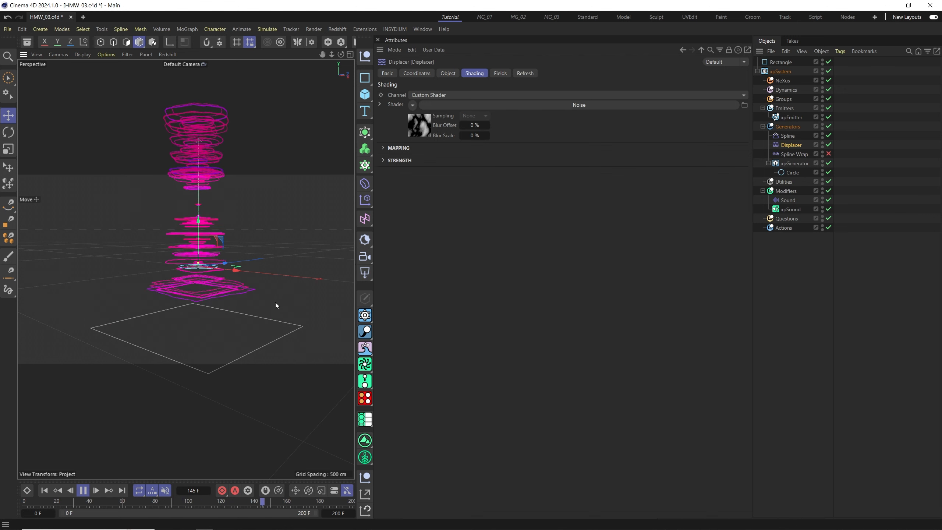
left_click_drag(218, 310, 233, 311, "alt")
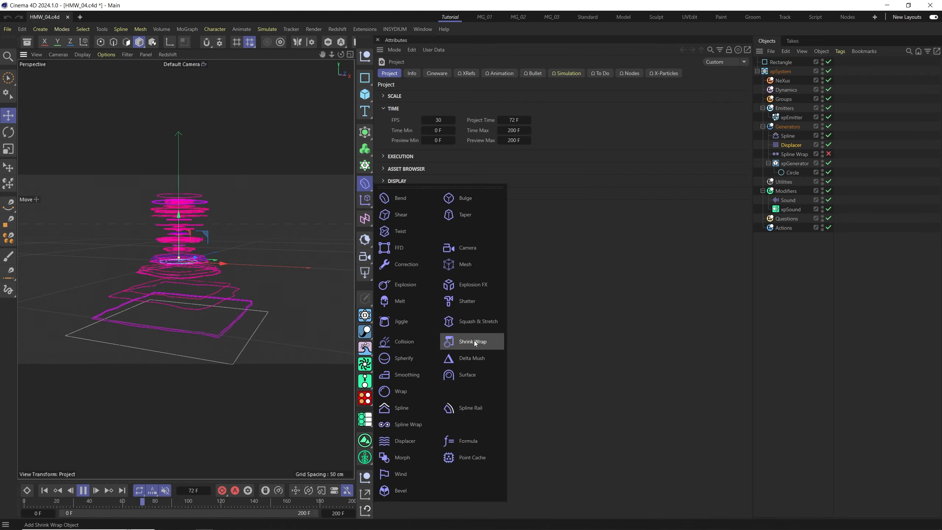
left_click(474, 341)
left_click(787, 145)
left_click(829, 145)
left_click(829, 154)
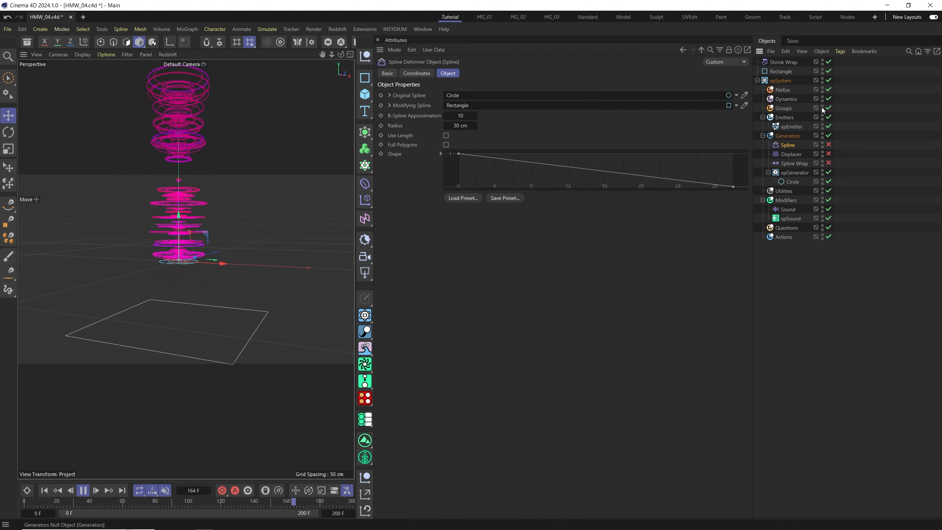
Move the Shrink Wrap deformer into the Generators group.
left_click_drag(779, 63, 792, 137)
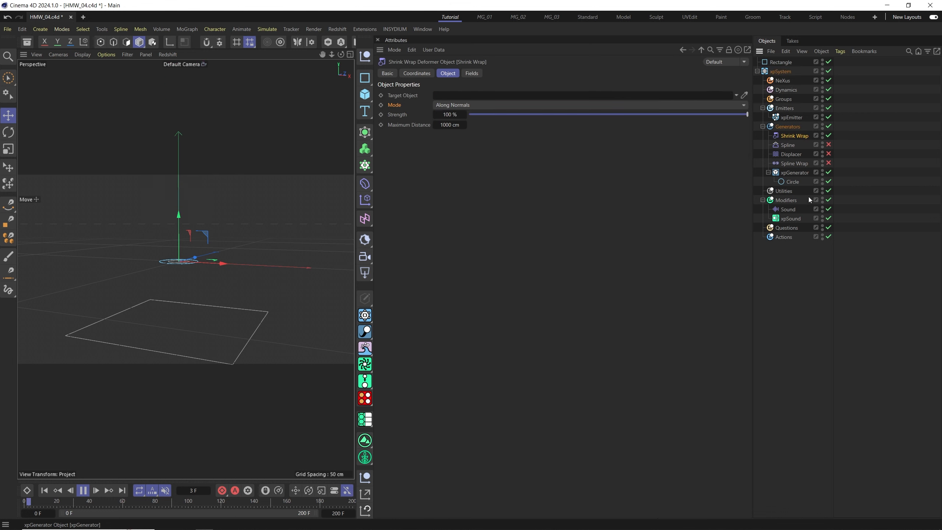
scroll(234, 291, "up", 5)
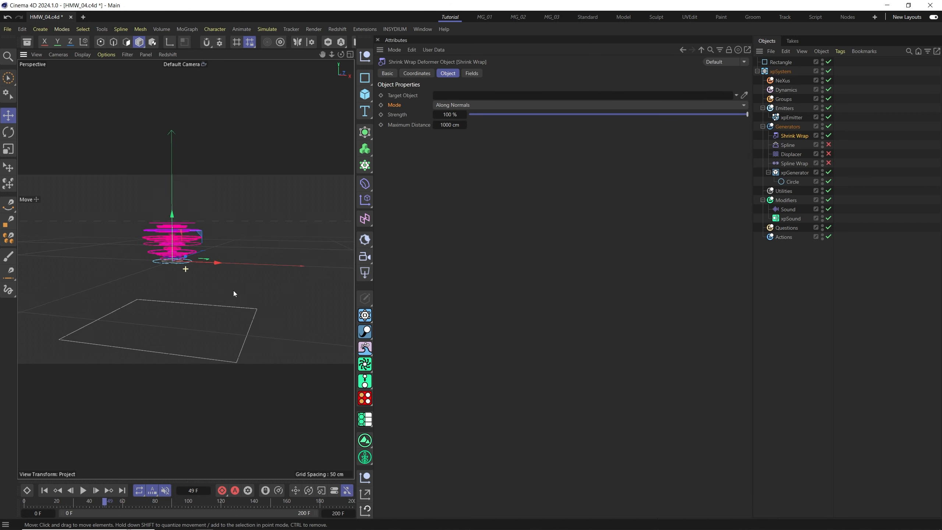
left_click_drag(205, 273, 197, 255, "alt")
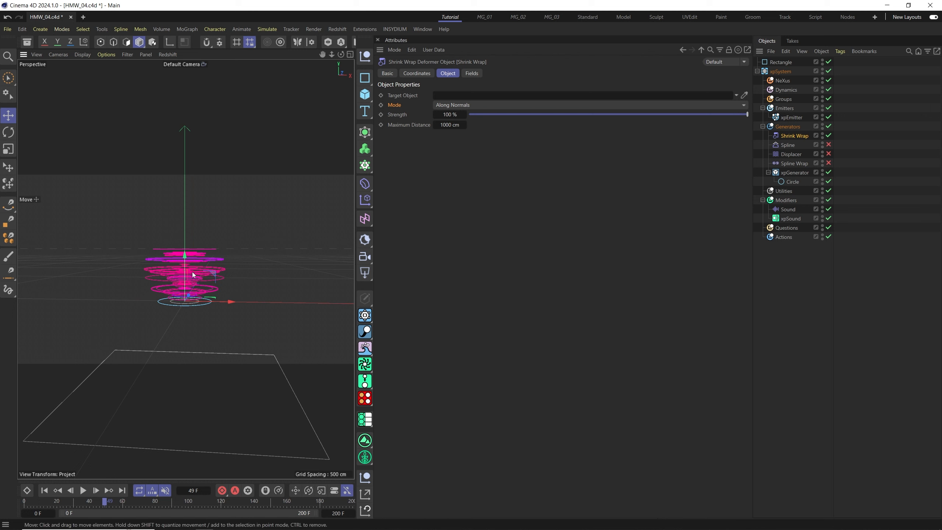
left_click_drag(202, 288, 314, 188, "alt")
Add a Sphere primitive to the scene.
left_click(365, 95)
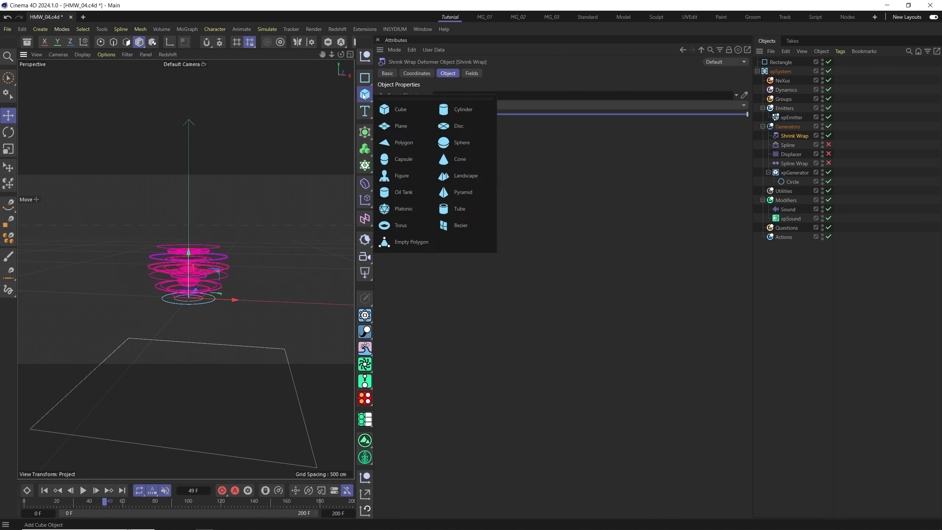
left_click(451, 144)
left_click_drag(318, 273, 191, 215, "alt")
scroll(195, 276, "up", 5)
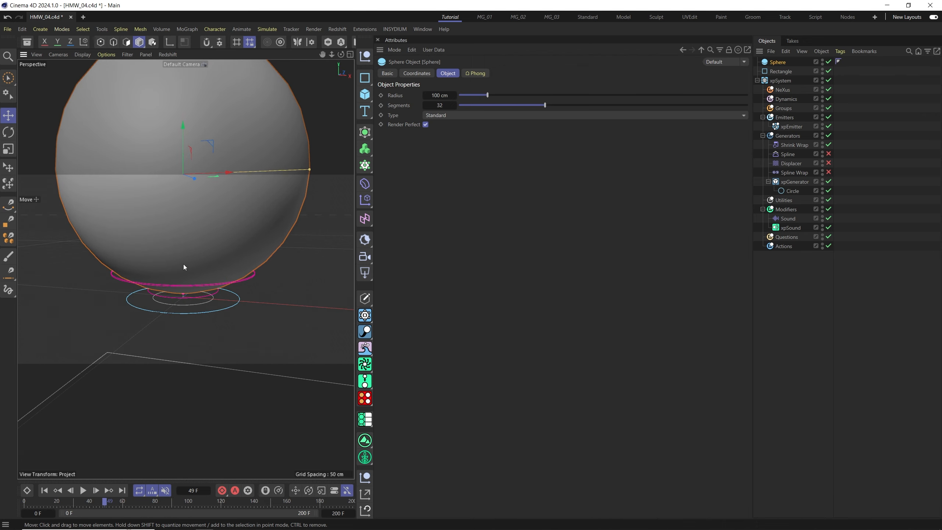
scroll(177, 312, "down", 5)
left_click_drag(188, 295, 204, 311, "alt")
middle_click_drag(204, 312, 172, 395, "alt")
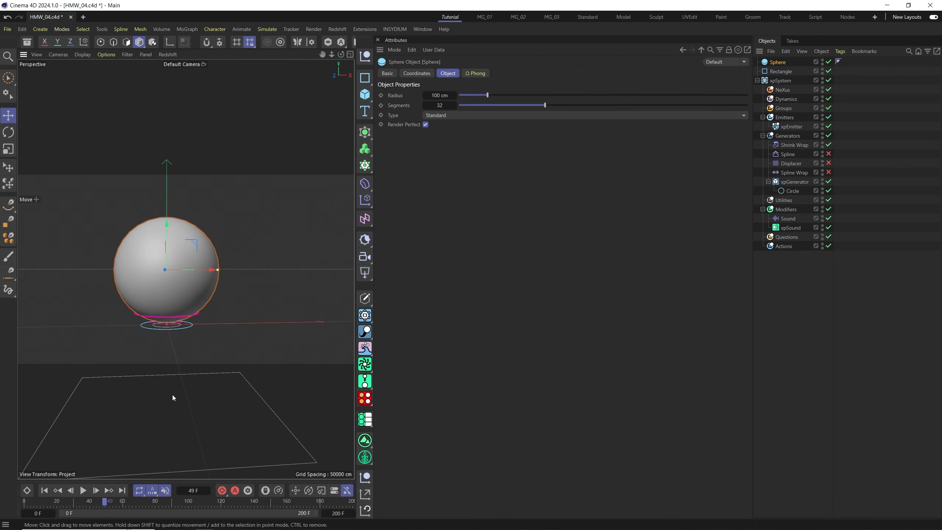
Switch the viewport to shaded display with wireframe lines.
key("n")
key("b")
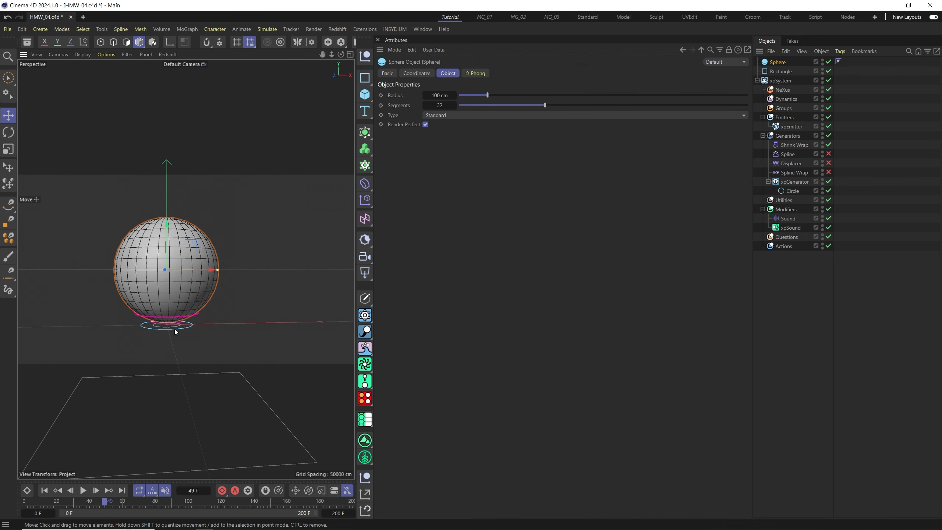
left_click_drag(187, 298, 177, 305, "alt")
right_click_drag(177, 305, 204, 281, "alt")
left_click_drag(183, 297, 173, 302, "alt")
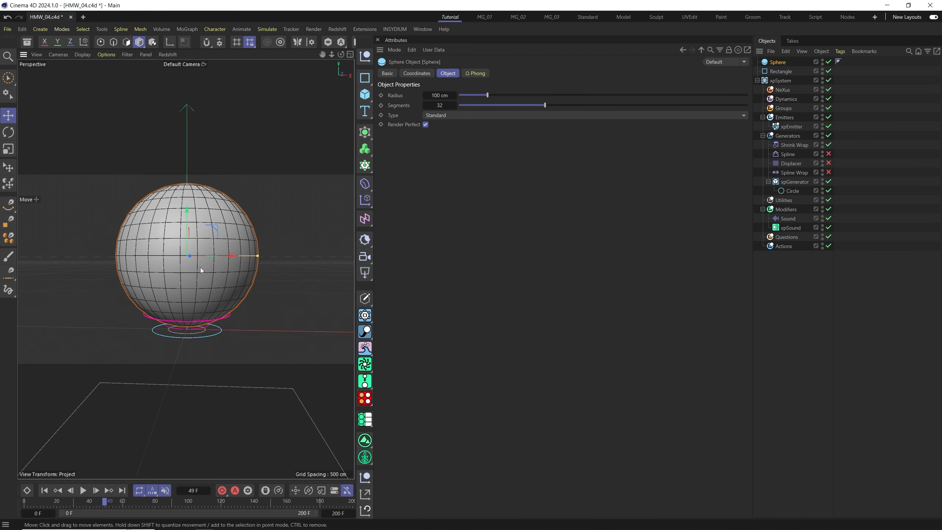
middle_click_drag(200, 267, 199, 276, "alt")
left_click(8, 292)
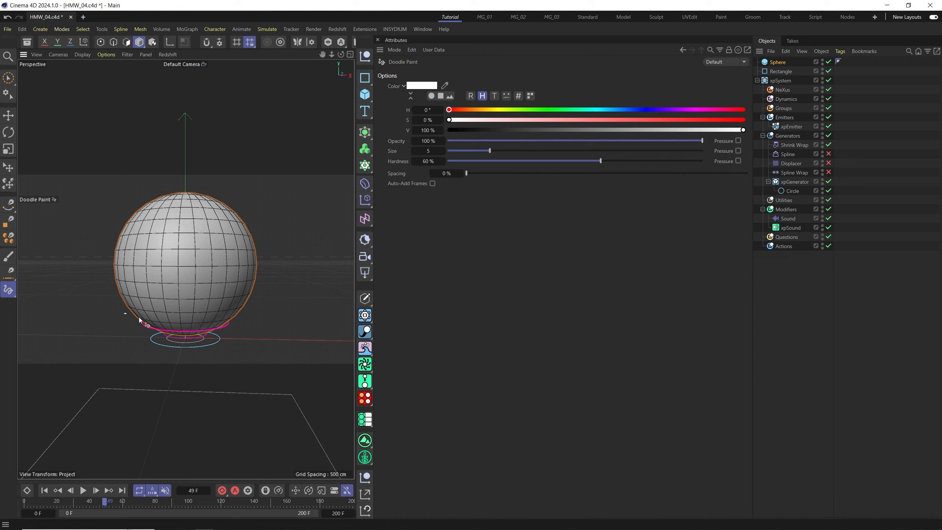
left_click_drag(140, 318, 236, 310)
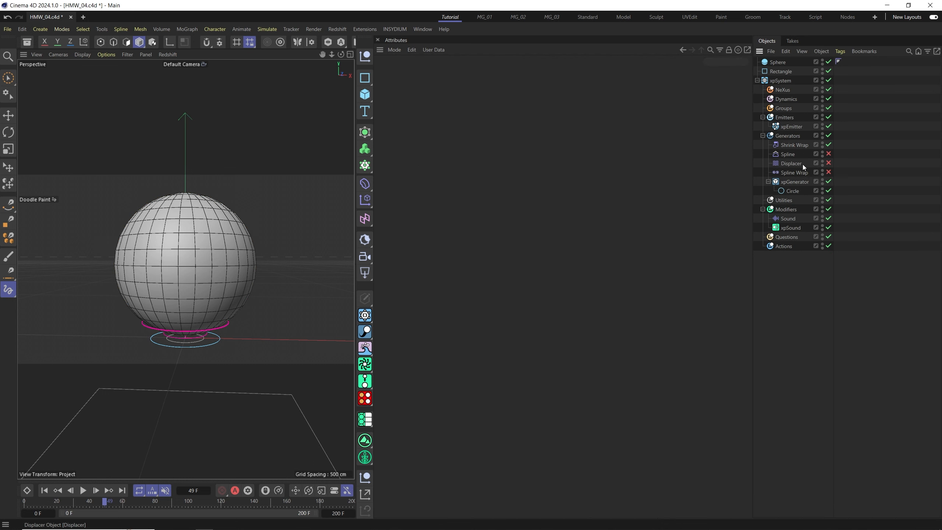
Hide the Sphere in the viewport and play the animation from the start to preview the Shrink Wrap effect.
left_click(790, 146)
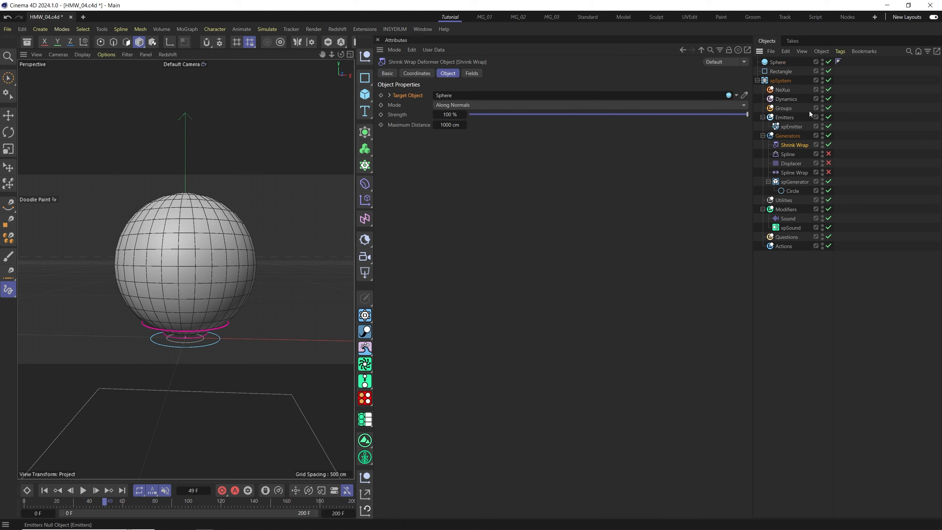
left_click(805, 62)
double_click(822, 62, "alt")
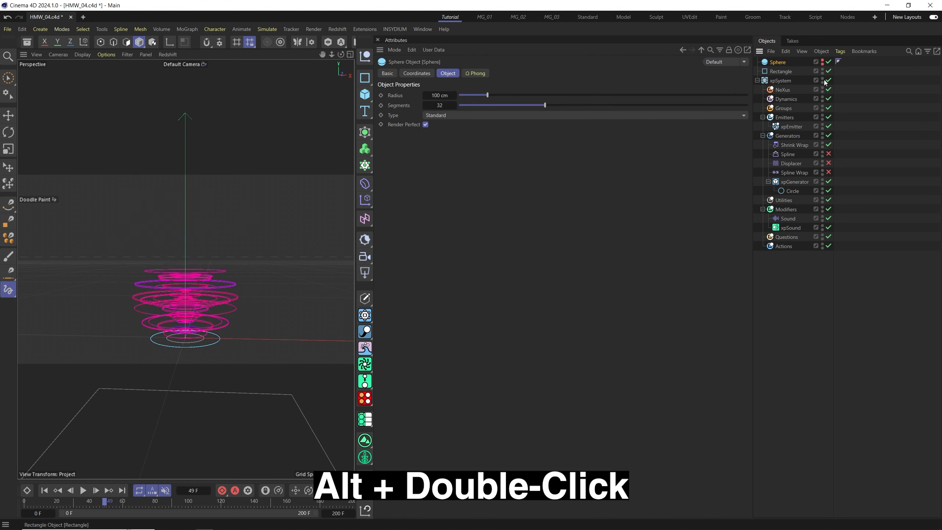
left_click_drag(96, 452, 191, 315, "alt")
left_click(45, 491)
left_click(84, 490)
left_click_drag(100, 447, 134, 406, "alt")
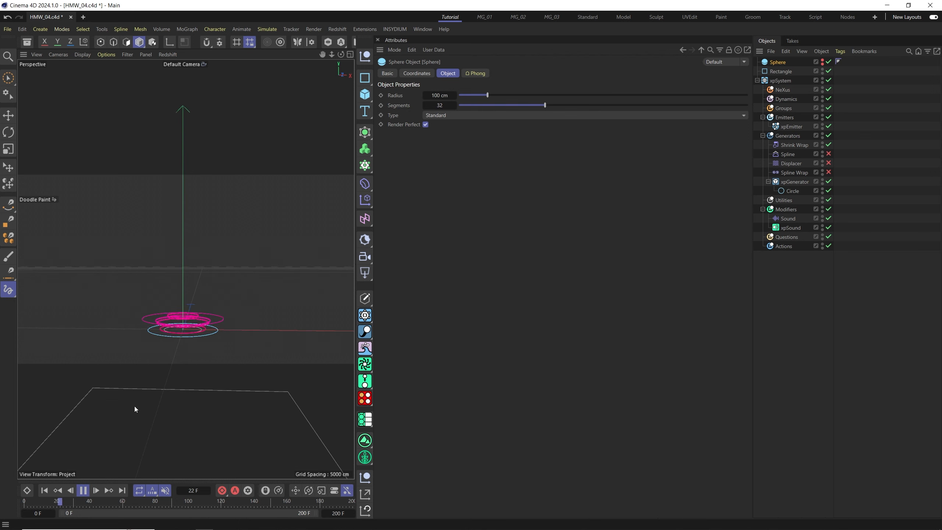
left_click_drag(215, 324, 208, 297, "alt")
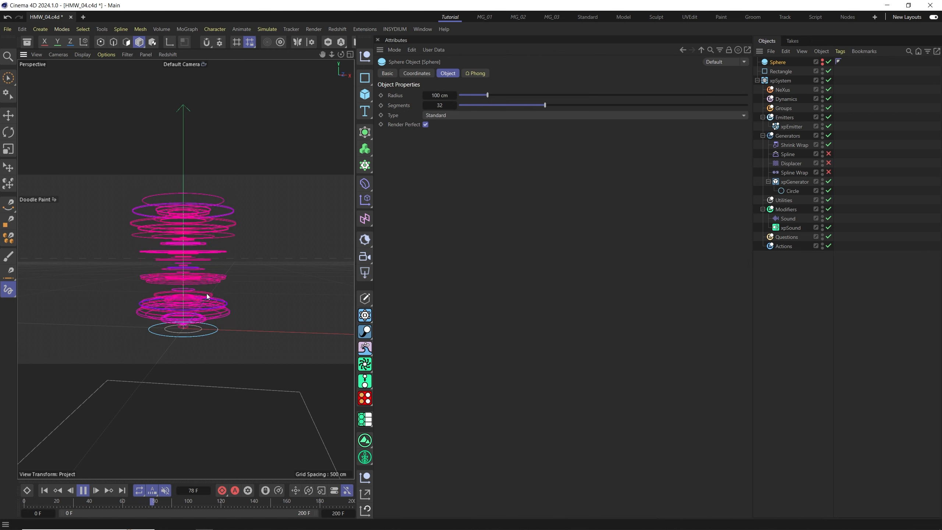
key("F8")
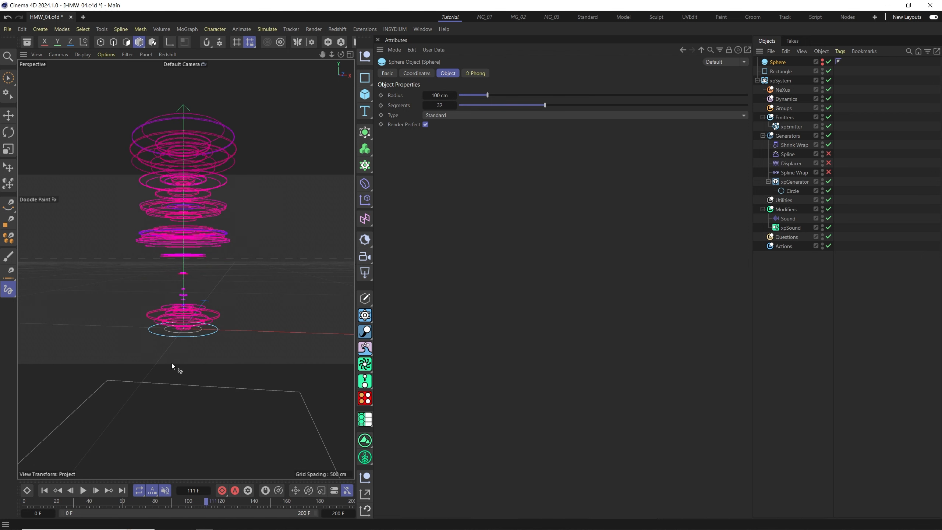
Set the Shrink Wrap deformer's mode to Target Axis and replay the animation from the start.
left_click(793, 145)
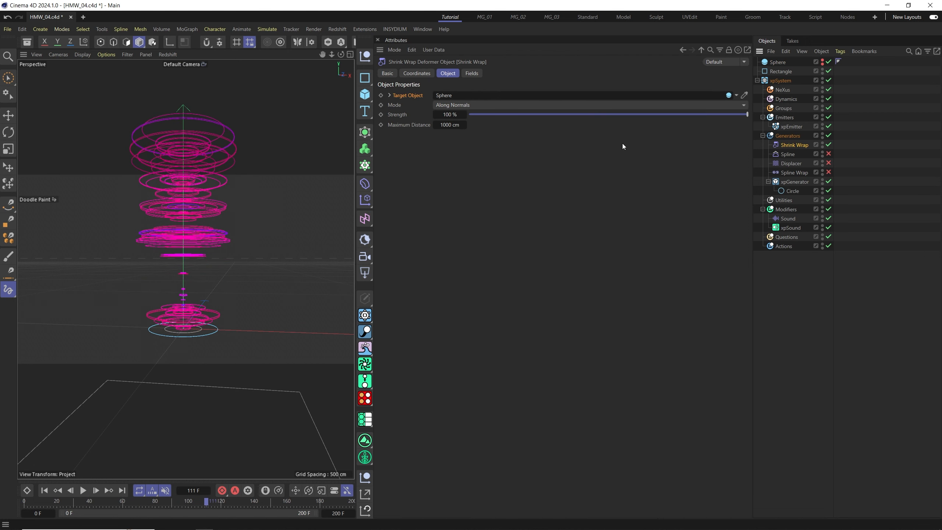
left_click(391, 106)
left_click(470, 105)
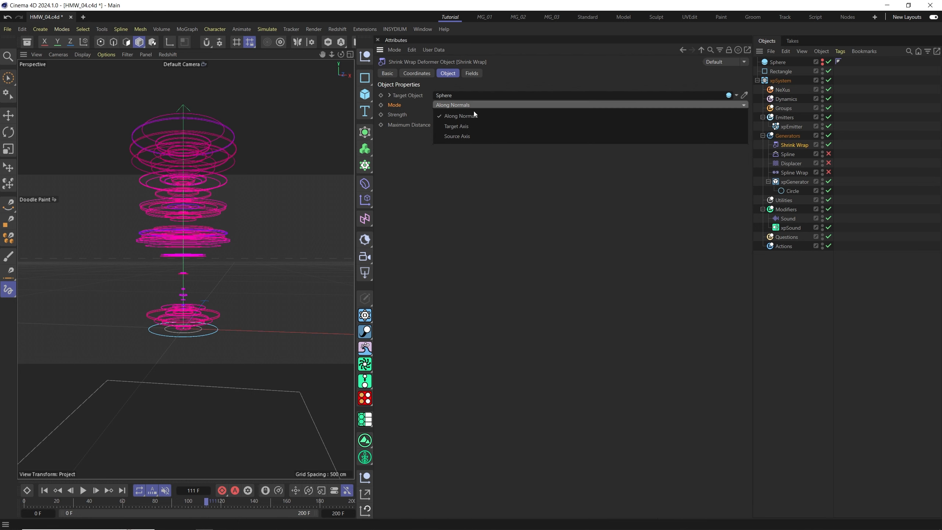
left_click(463, 127)
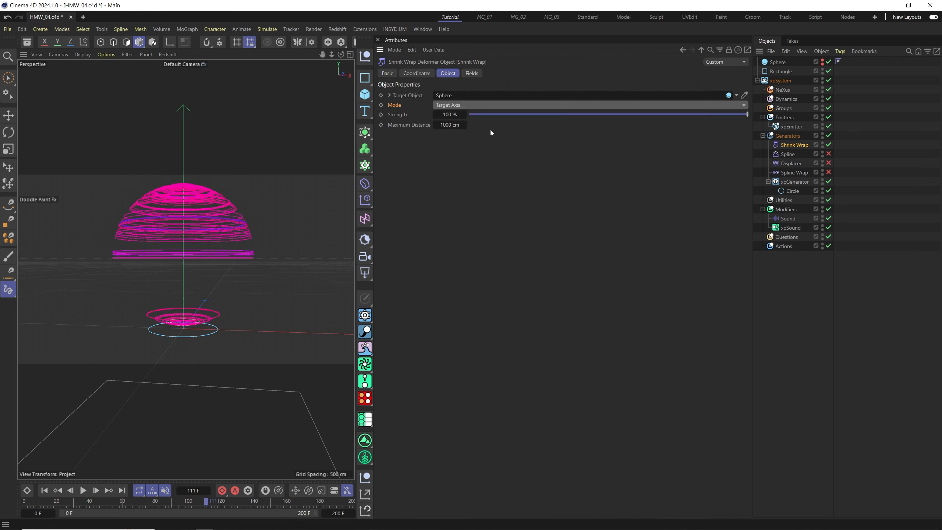
left_click(47, 493)
left_click(84, 491)
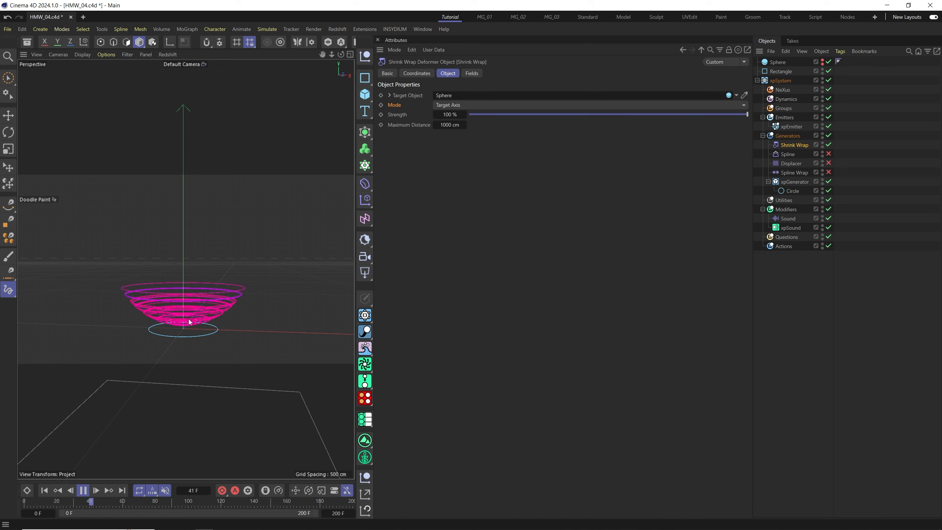
mouse_move(183, 284)
left_mouse_down("alt")
mouse_move(259, 282)
mouse_move(231, 330)
mouse_move(183, 301)
mouse_move(181, 316)
mouse_move(191, 304)
mouse_move(234, 313)
mouse_move(228, 322)
left_mouse_up("alt")
left_click(189, 296)
mouse_move(215, 282)
left_mouse_down("alt")
mouse_move(207, 268)
mouse_move(228, 317)
left_mouse_up("alt")
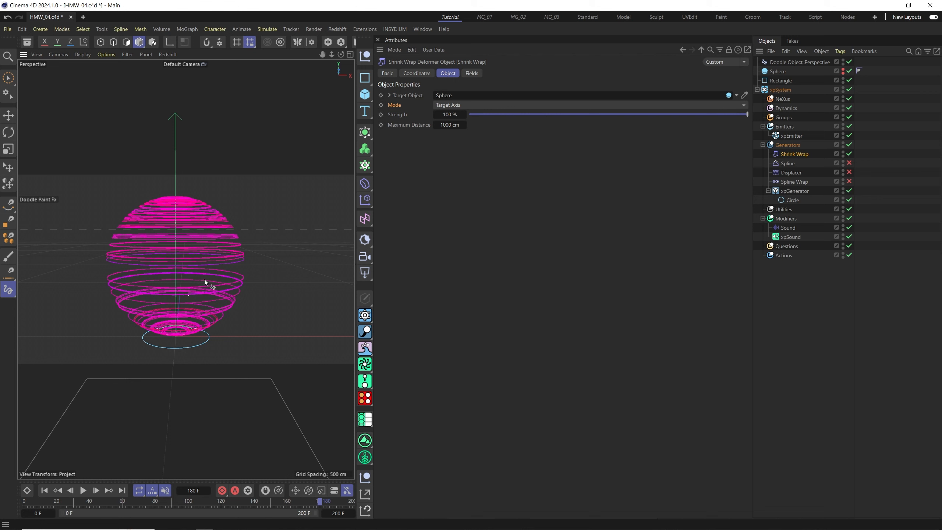
Add a Torus primitive and move it upward with the Move tool.
left_click(366, 98)
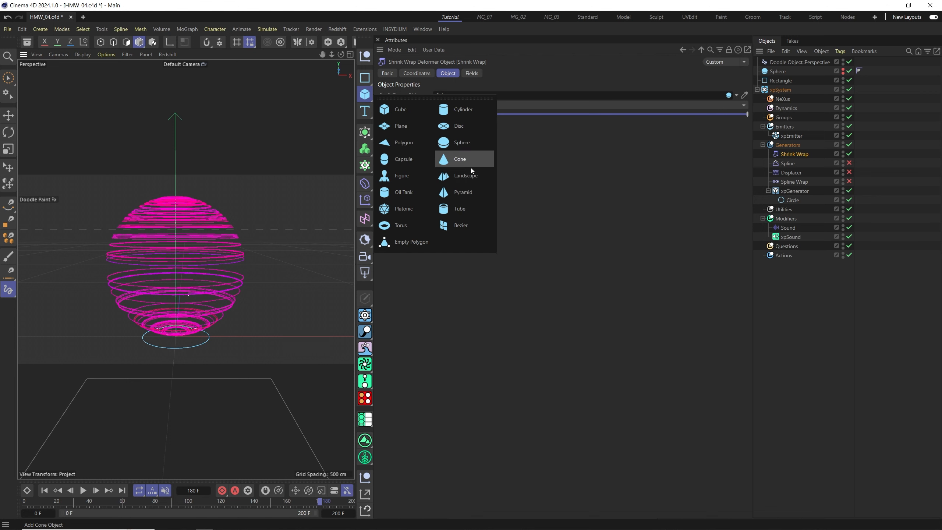
left_click(409, 224)
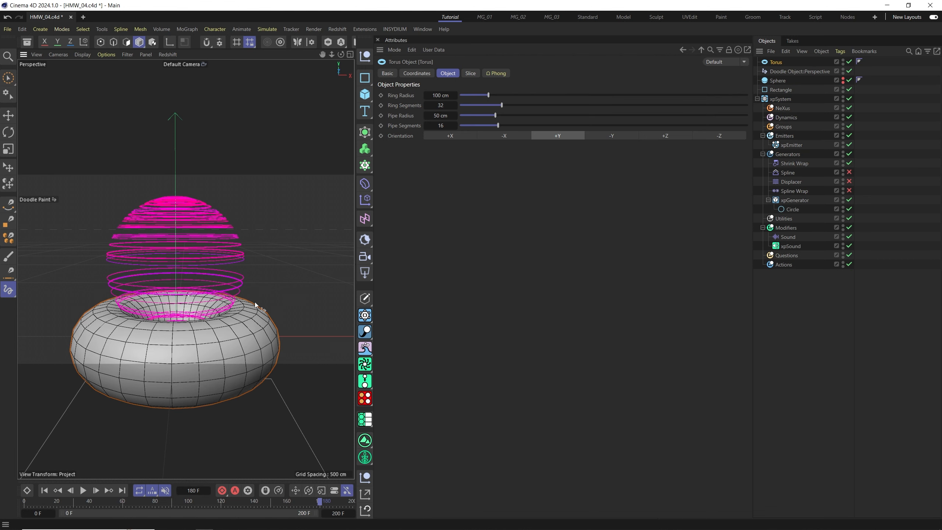
key("e")
left_click_drag(176, 311, 175, 254)
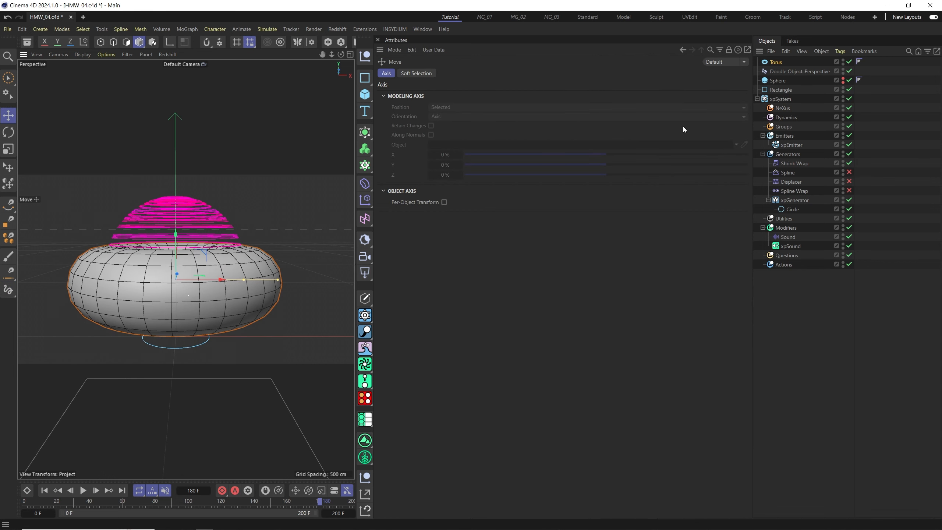
Shrink the Torus to a ring radius of about 52 cm and a pipe radius of about 19 cm.
left_click(778, 62)
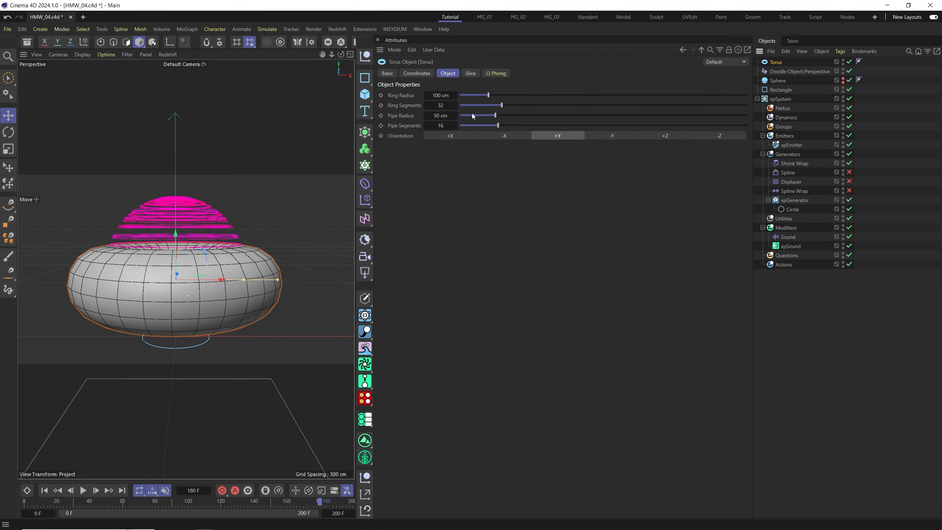
left_click_drag(498, 120, 473, 120)
left_click_drag(182, 250, 181, 275)
left_click_drag(493, 100, 475, 103)
scroll(186, 319, "up", 3)
mouse_move(187, 319)
left_mouse_down("alt")
mouse_move(215, 290)
mouse_move(196, 311)
left_mouse_up("alt")
scroll(193, 312, "down", 2)
Set the Shrink Wrap deformer's target object to the Torus and play the animation.
left_click(790, 164)
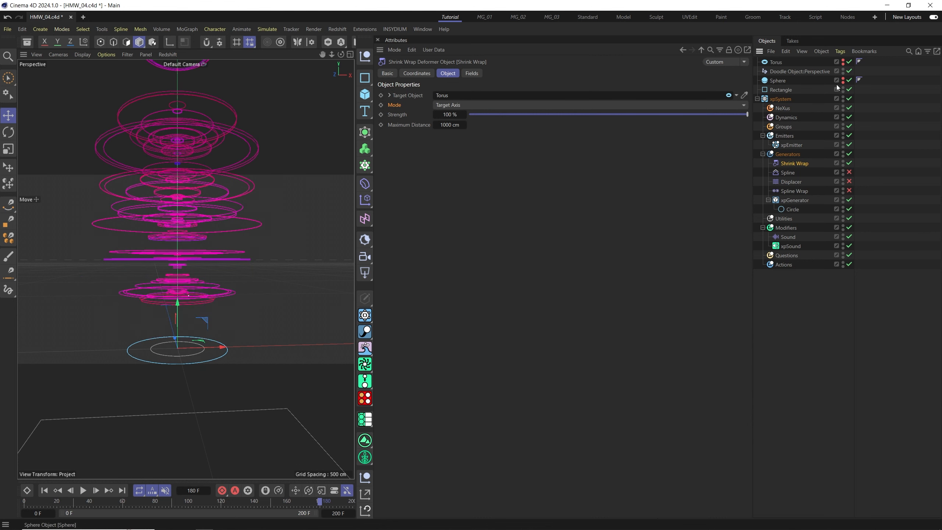
left_click(57, 491)
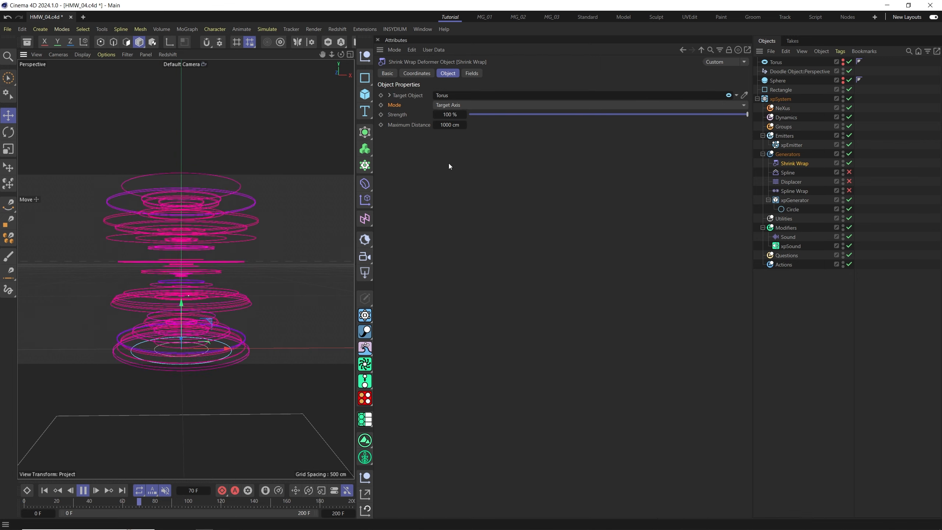
Increase the Torus pipe radius to 52 cm.
left_click(777, 63)
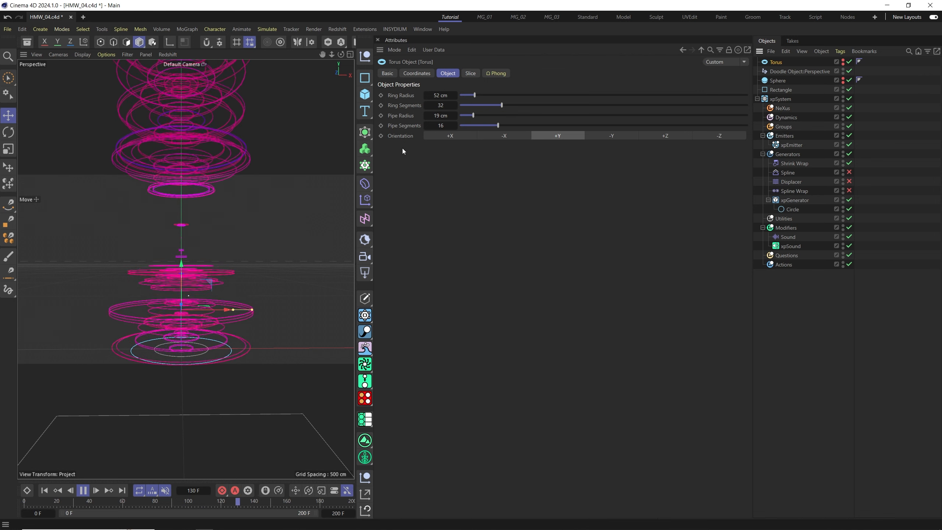
left_click_drag(473, 116, 481, 115)
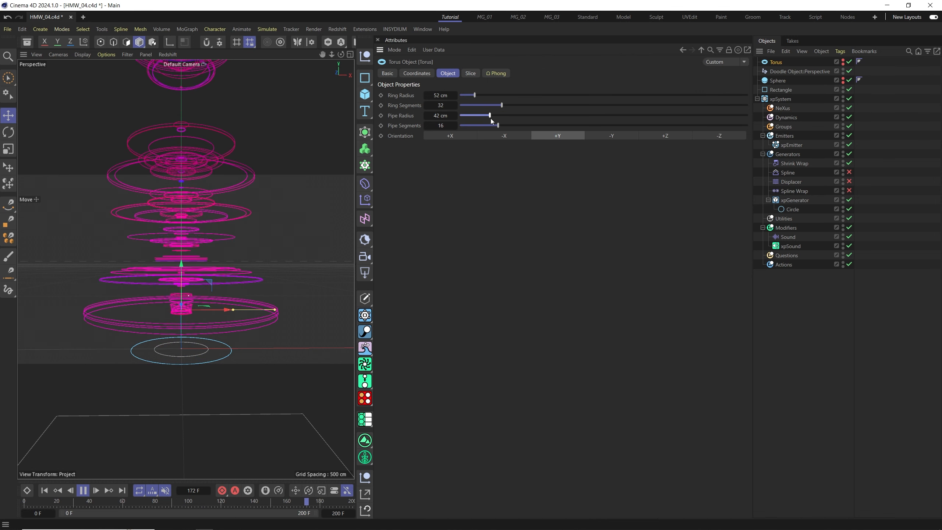
left_click_drag(492, 119, 498, 124)
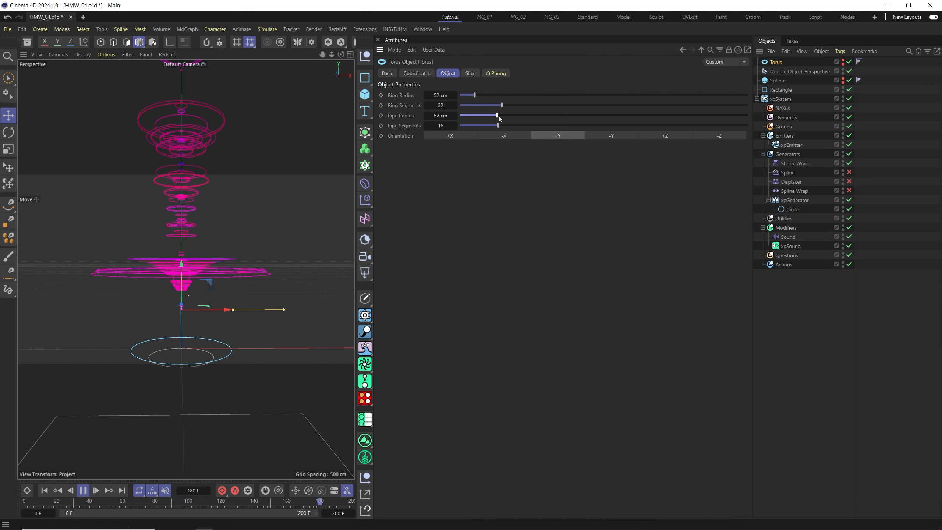
Replay the animation and orbit the view to inspect the particles wrapped onto the Torus.
left_click_drag(205, 309, 228, 317, "alt")
left_click(45, 493)
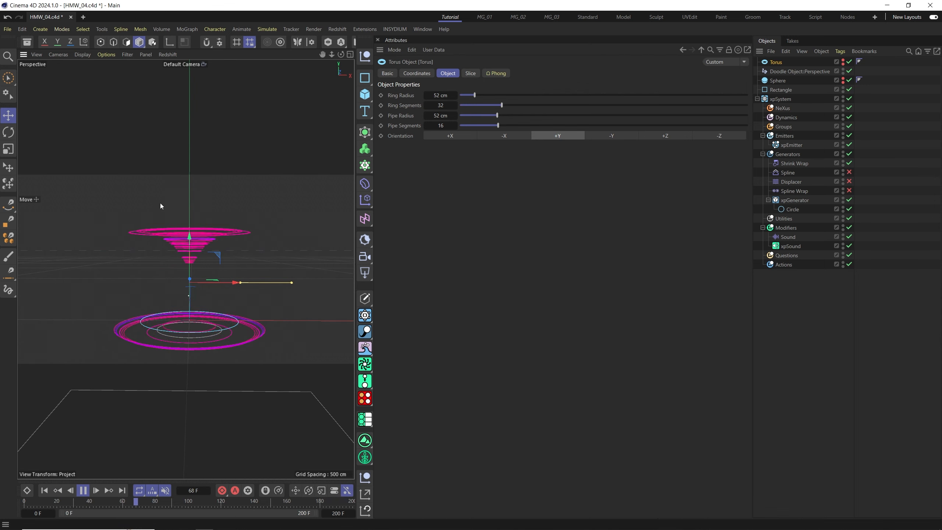
left_click_drag(219, 296, 193, 355, "alt")
left_click(83, 491)
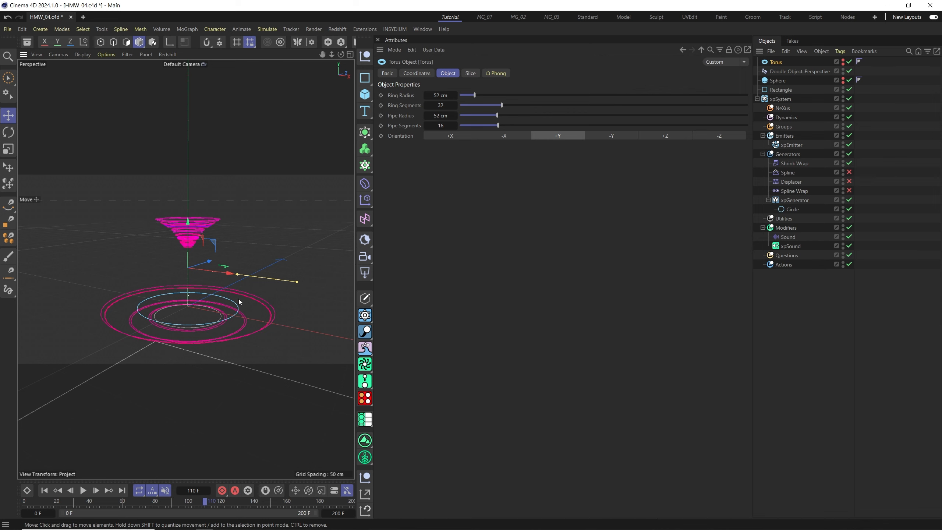
left_click_drag(238, 298, 195, 305, "alt")
left_click(53, 491)
left_click(83, 491)
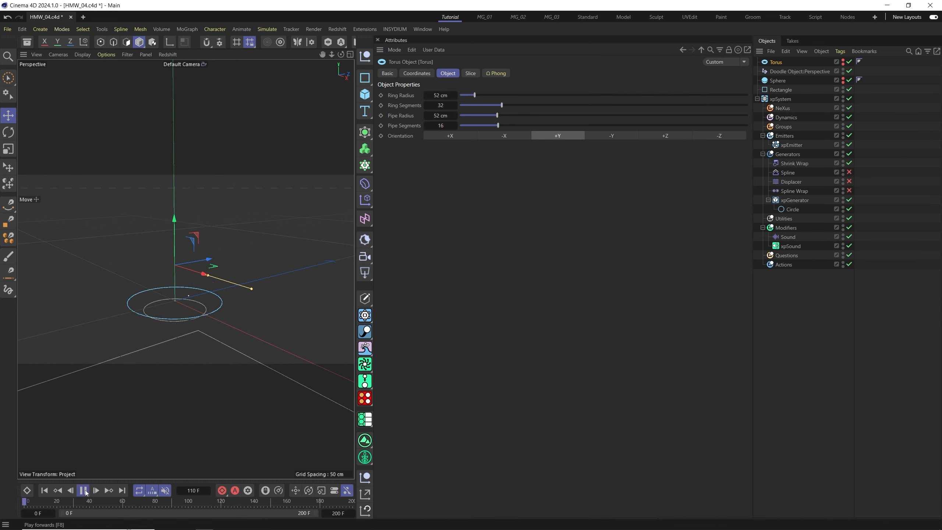
left_click(86, 492)
left_click_drag(188, 264, 206, 255, "alt")
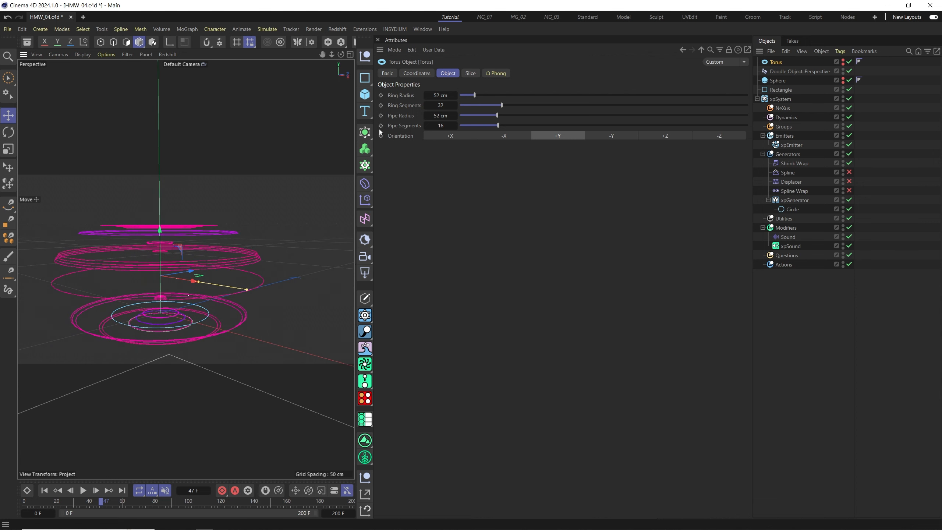
Add a Platonic primitive and set its type to Octa.
left_click(366, 95)
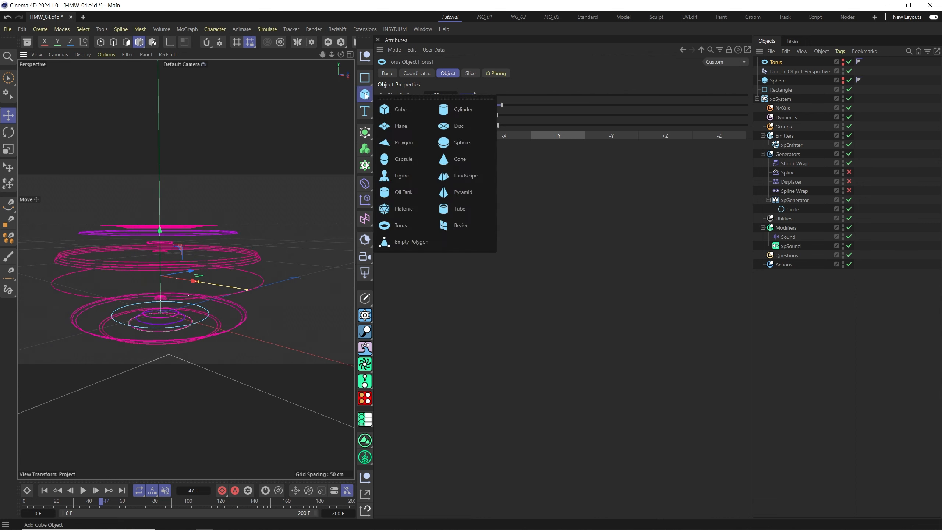
left_click(407, 212)
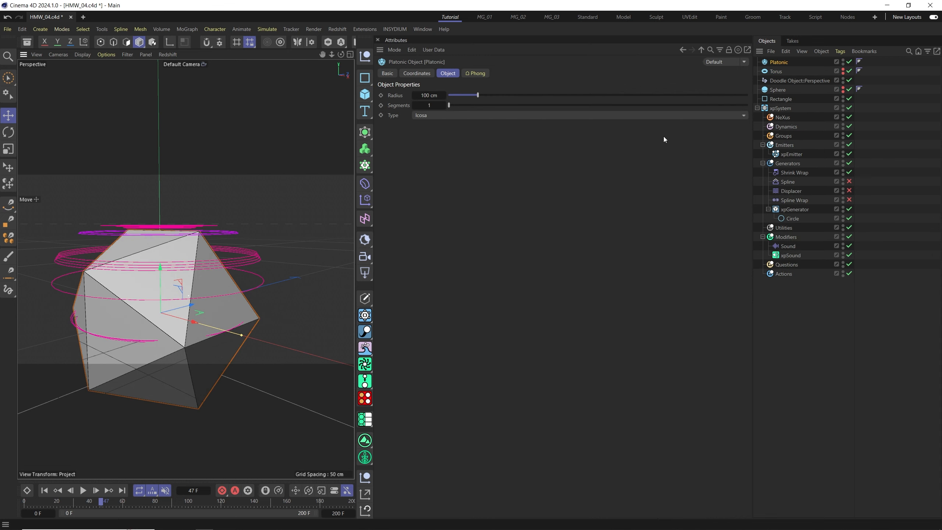
left_click(449, 115)
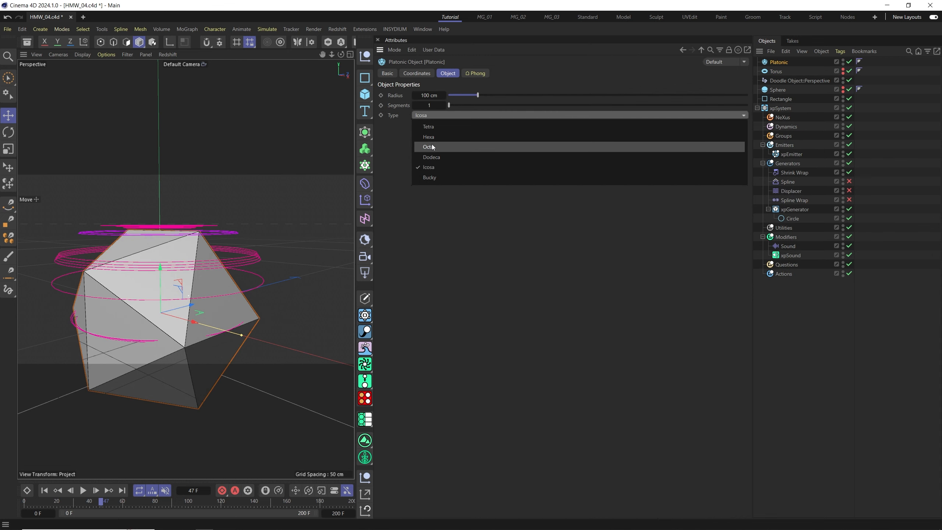
left_click(446, 148)
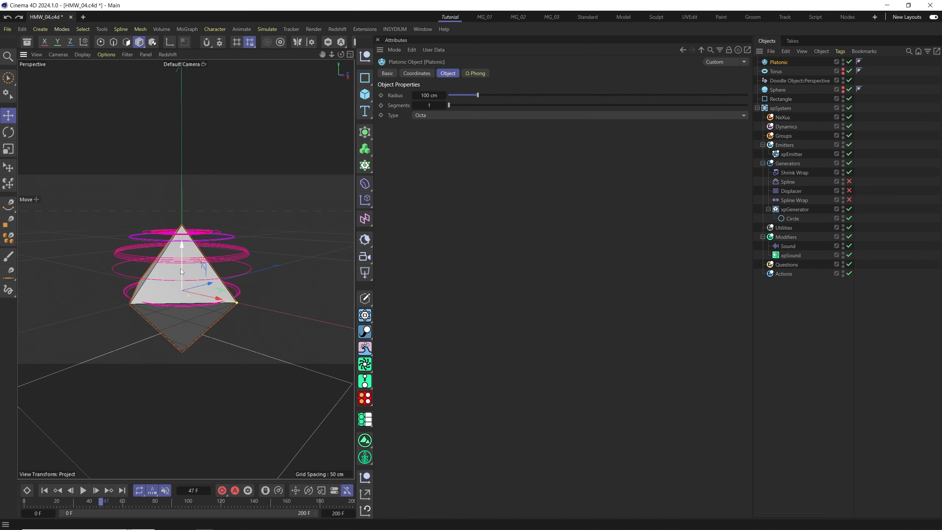
left_click_drag(181, 267, 206, 290)
middle_click_drag(206, 290, 208, 322, "alt")
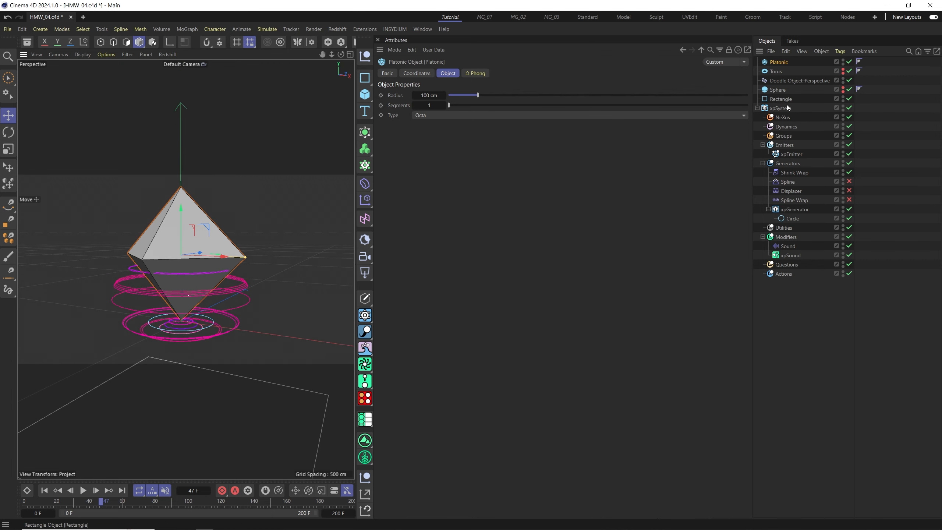
Set the Shrink Wrap target object to the Platonic and hide the Platonic in the viewport.
left_click(794, 174)
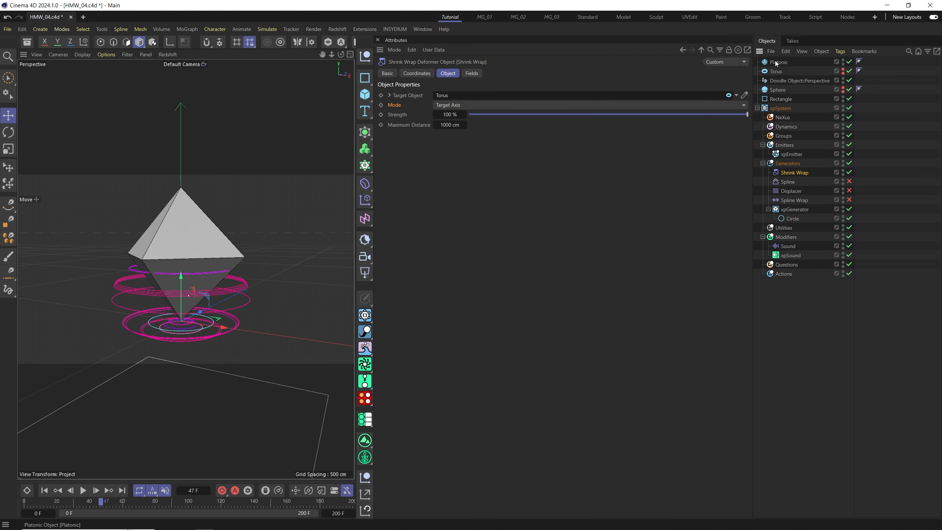
left_click_drag(447, 101, 447, 102)
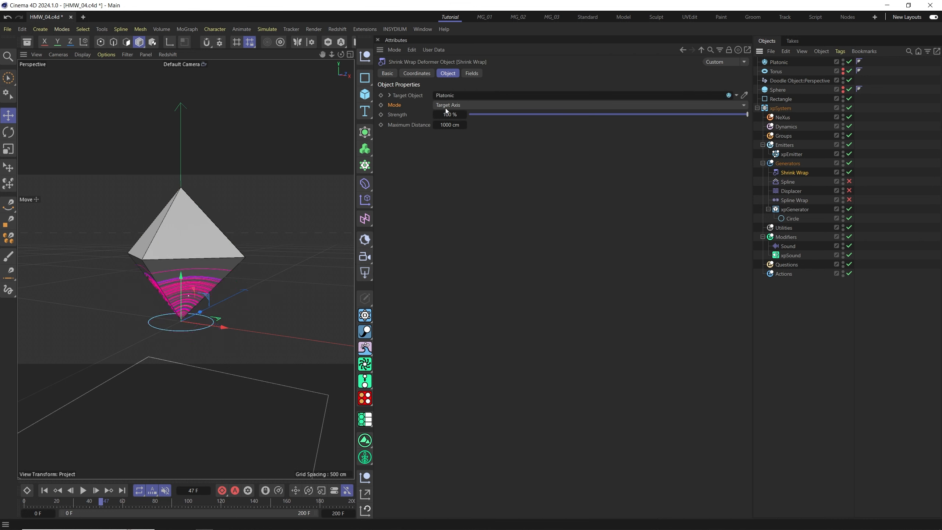
double_click(844, 61, "alt")
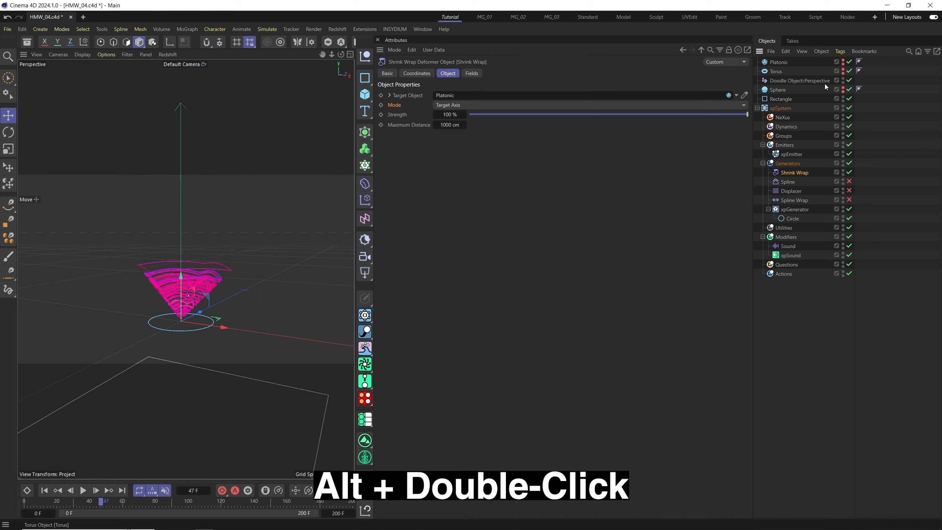
Play the animation and orbit the view to inspect the clones wrapped onto the octahedron.
left_click(84, 490)
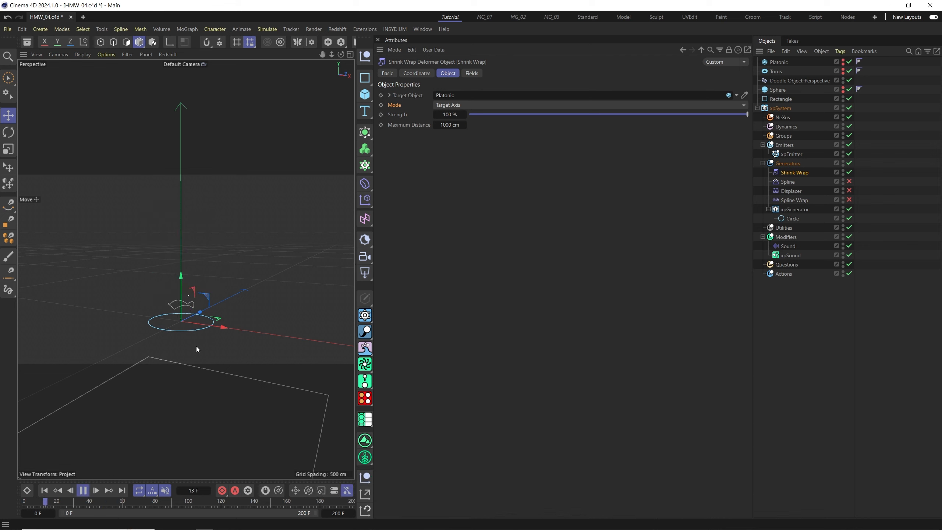
scroll(186, 324, "up", 3)
left_click_drag(176, 300, 252, 287, "alt")
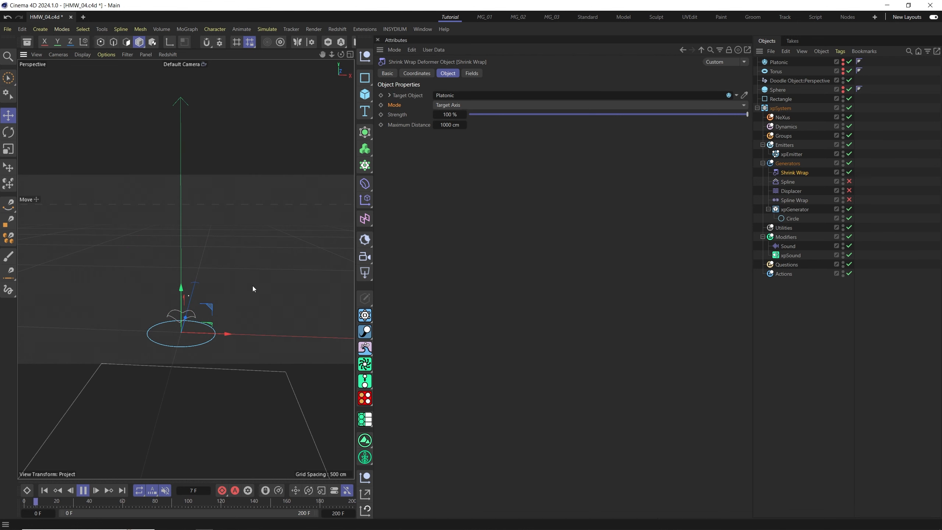
left_click(365, 94)
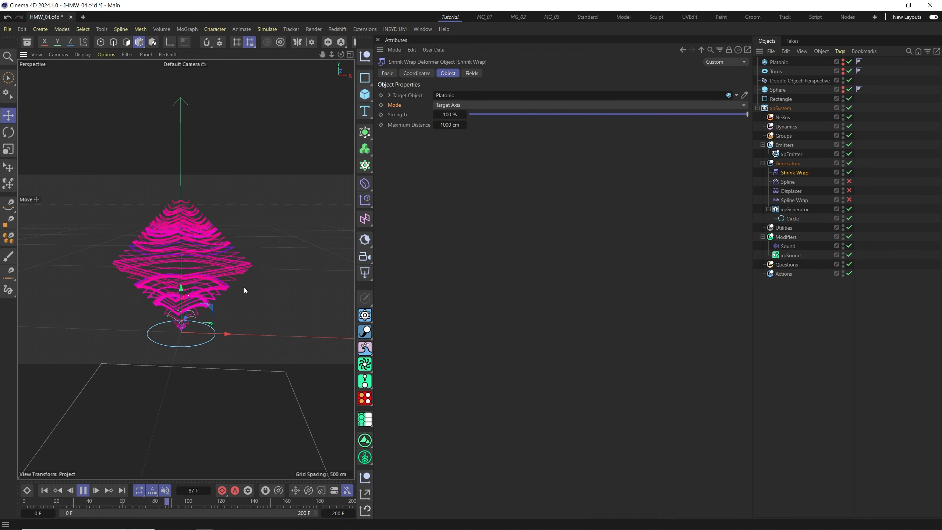
left_click_drag(220, 298, 193, 297, "alt")
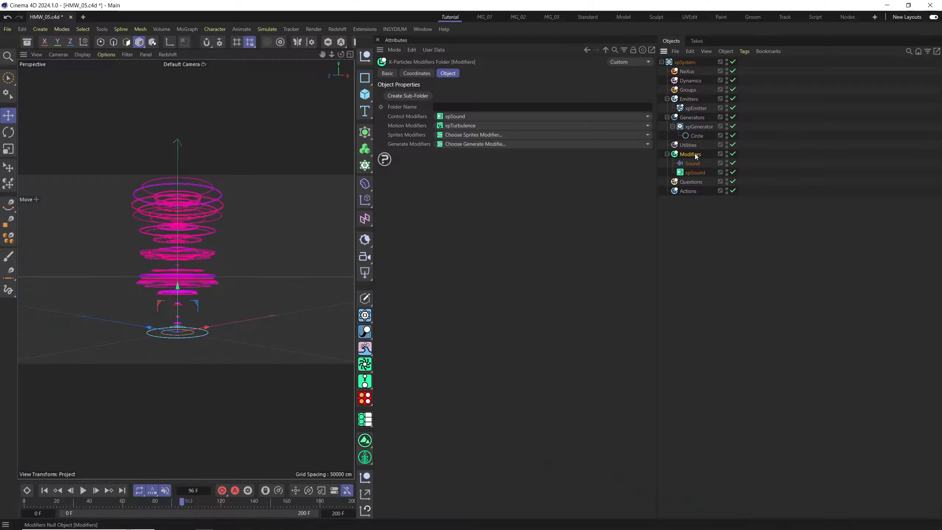
Add an xpTurbulence motion modifier to the Modifiers folder and replay the animation from the start.
left_click(649, 126)
left_click(486, 352)
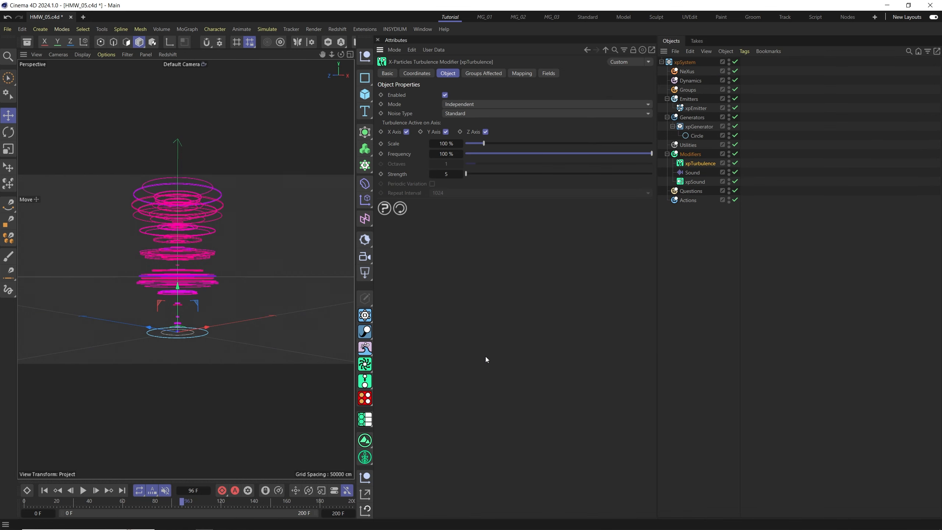
left_click(50, 493)
left_click(84, 490)
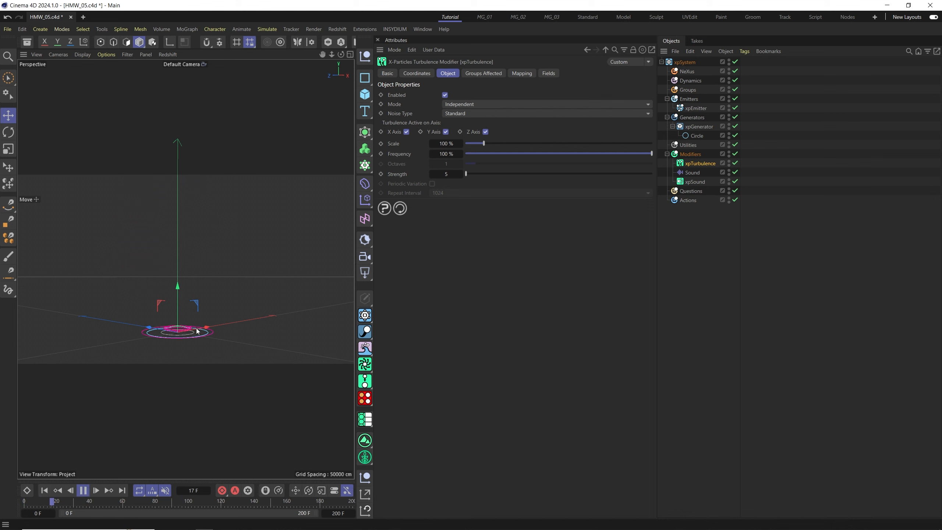
Doodle a spiral path rising above the circle in the viewport as a guide and play the animation.
left_click_drag(179, 337, 238, 316, "alt")
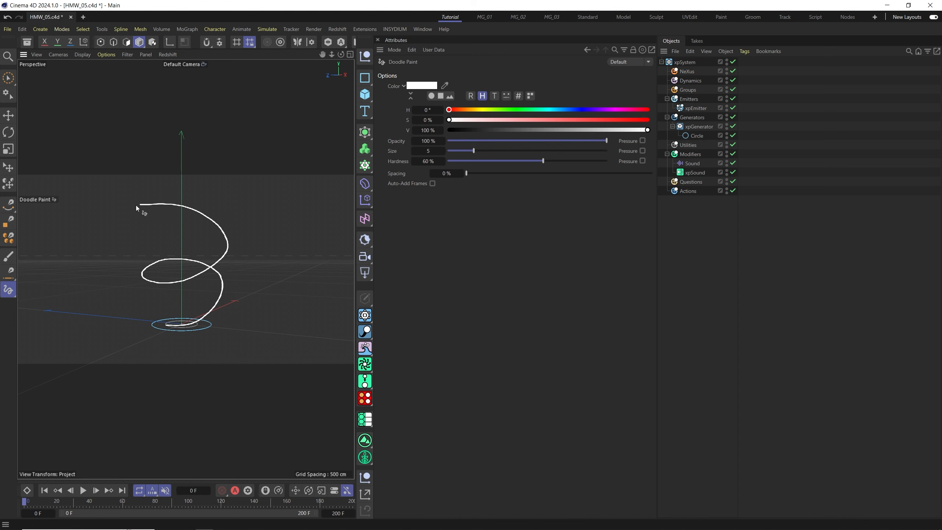
left_click_drag(137, 207, 133, 204)
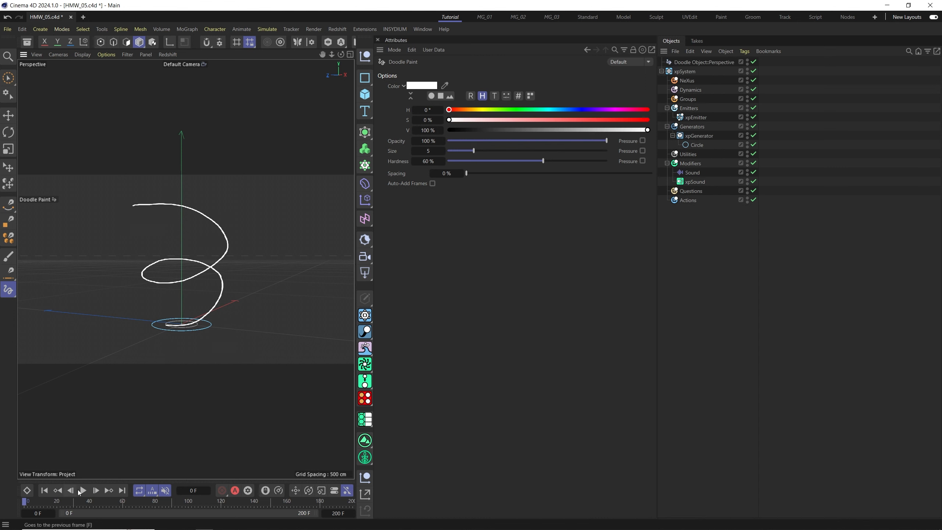
left_click(84, 491)
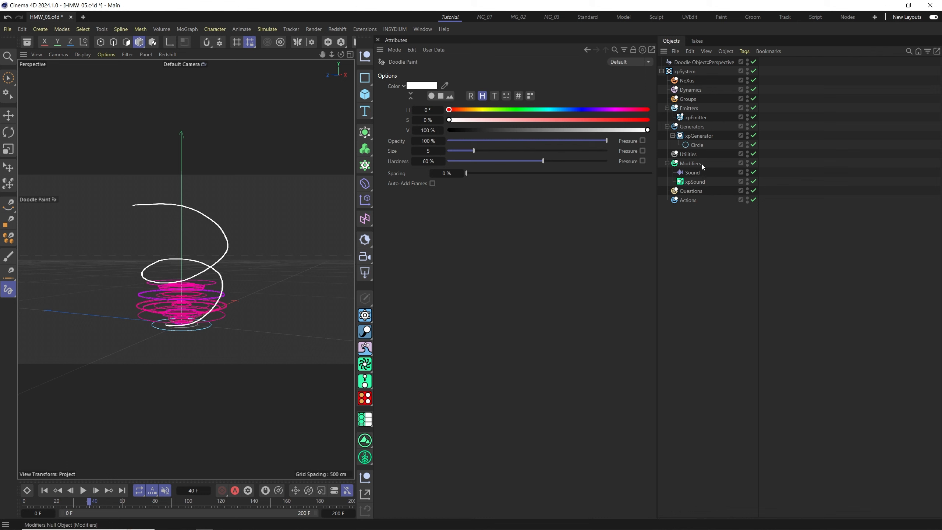
Add an xpFollowSpline motion modifier to the Modifiers folder.
left_click(684, 157)
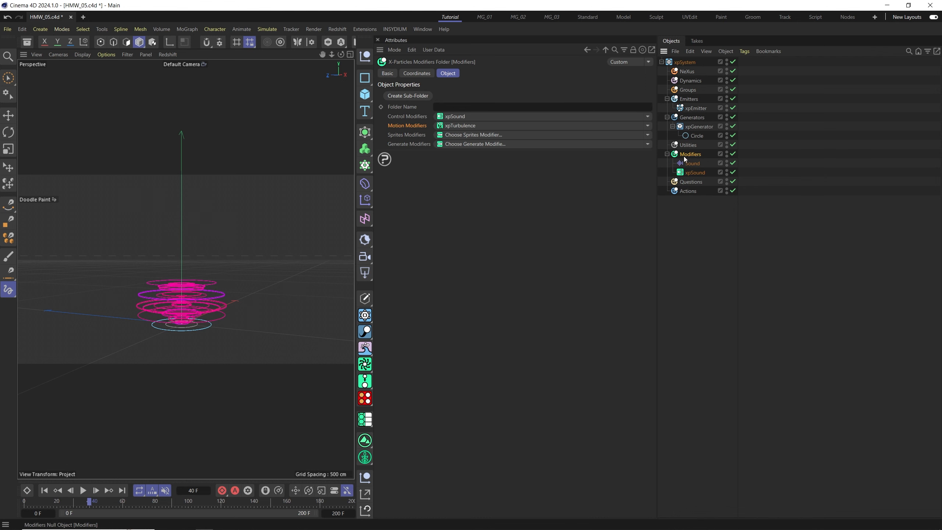
left_click(649, 127)
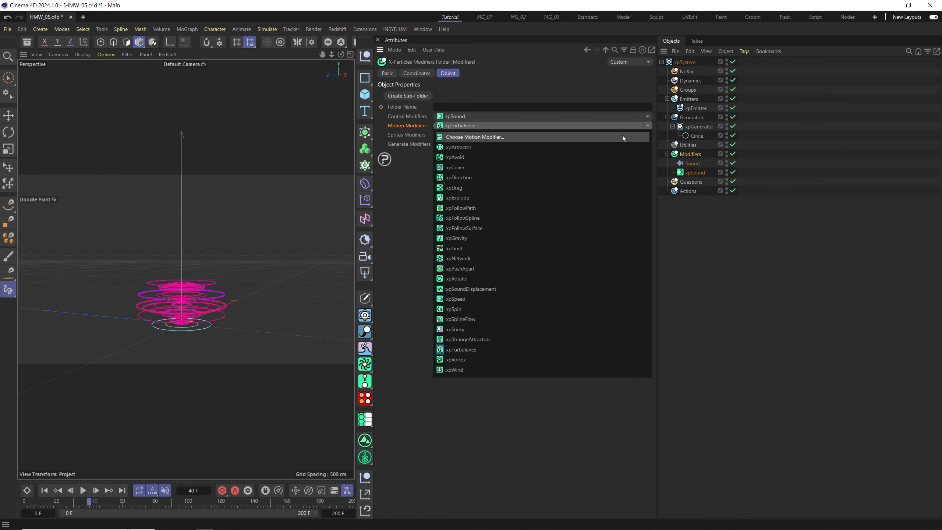
left_click(479, 219)
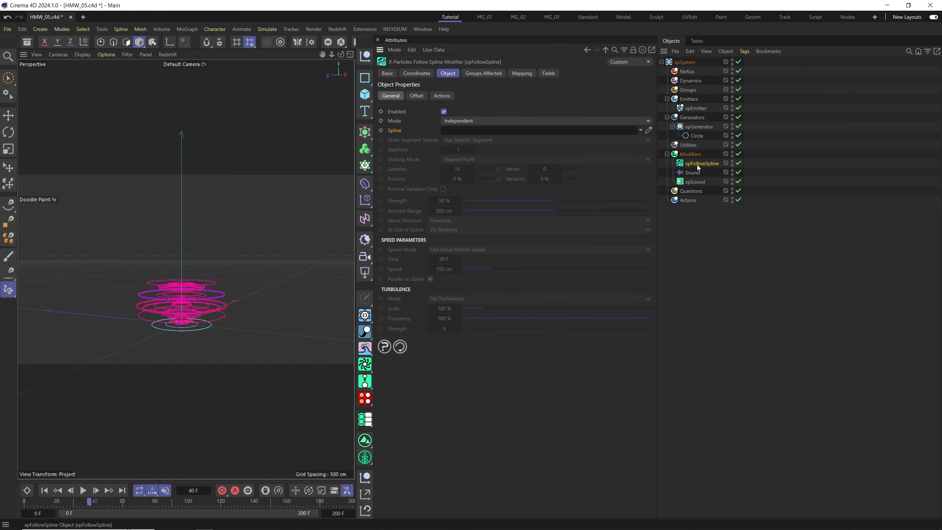
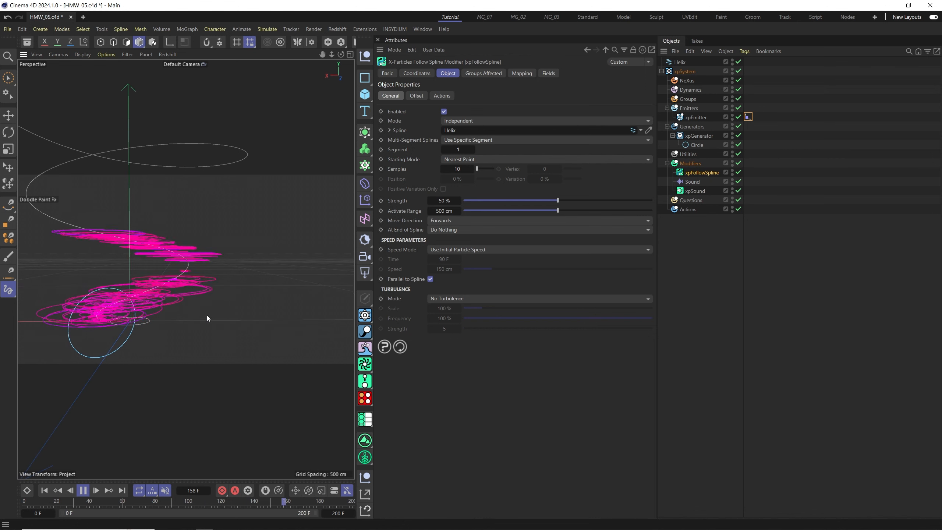
Pause playback and set the xpEmitter's extended-data rotation mode to Tangential.
left_click(84, 490)
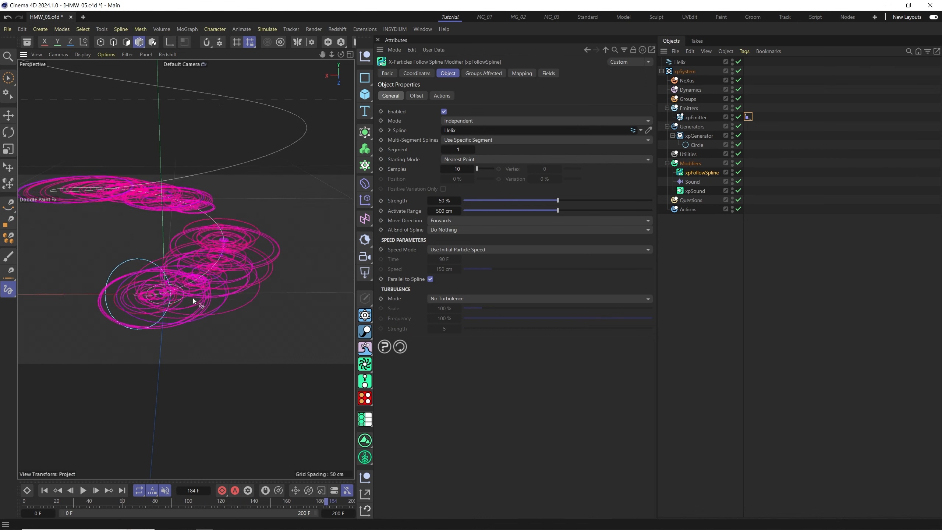
left_click(708, 118)
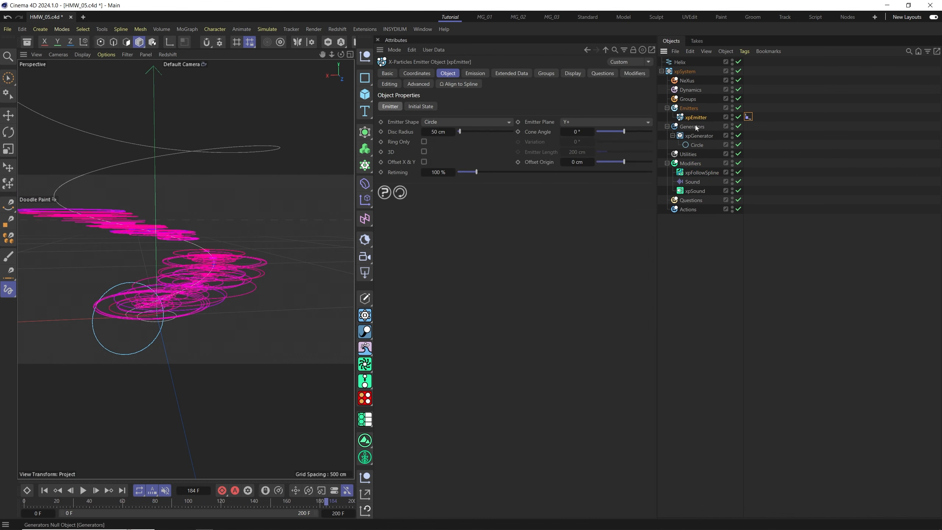
left_click(513, 74)
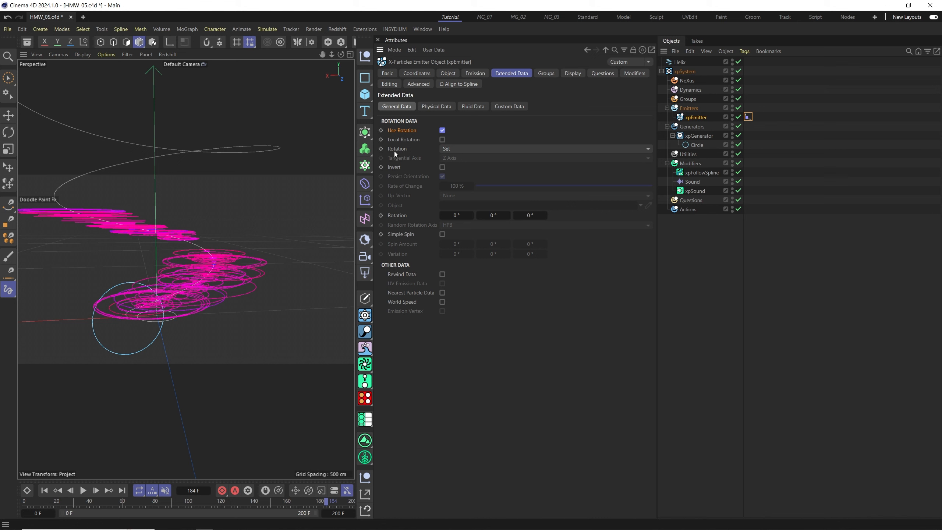
left_click(469, 148)
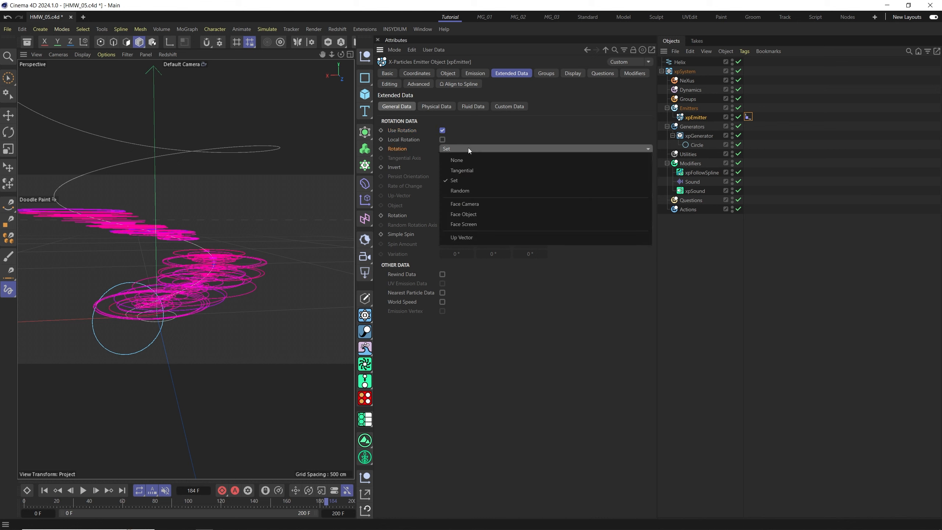
left_click(466, 171)
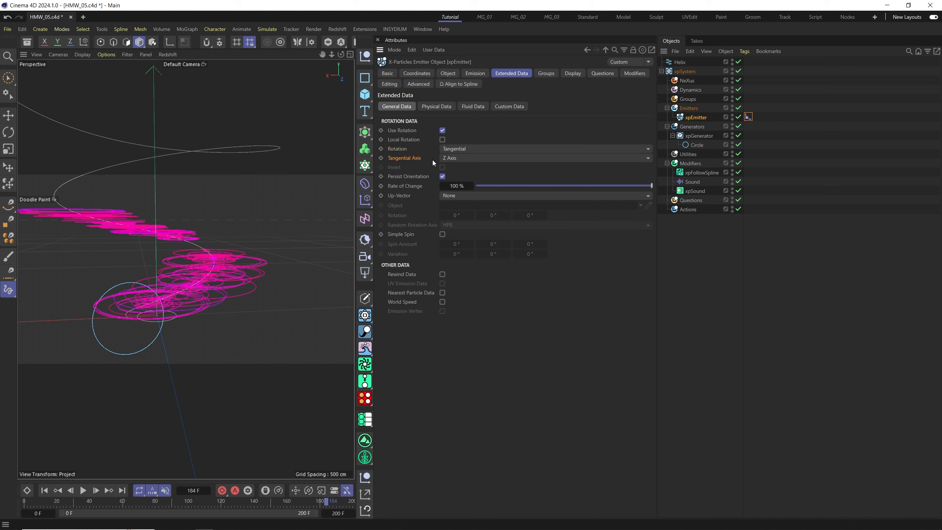
Replay the animation from the start and orbit the view to inspect the tangentially rotated clones.
left_click(45, 490)
left_click(84, 491)
left_click(84, 491)
left_click_drag(166, 284, 238, 302, "alt")
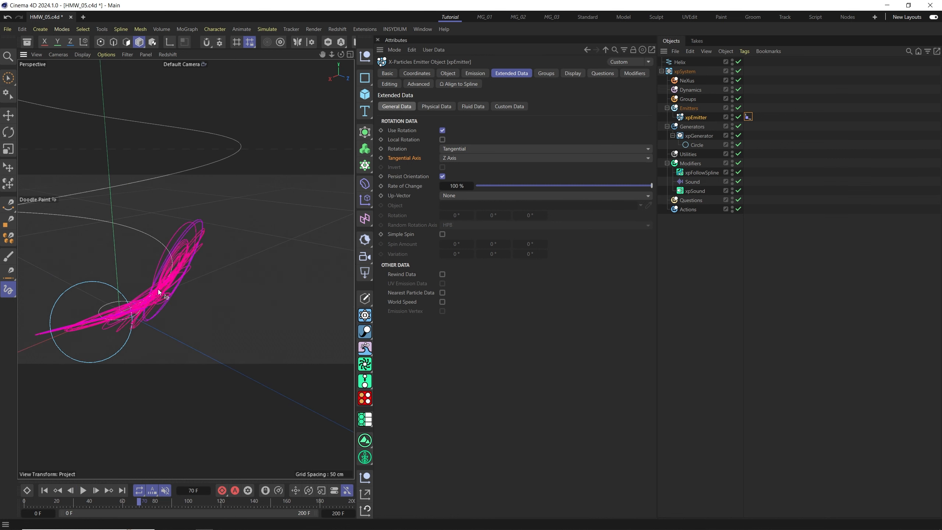
Set the emitter's tangential axis to Y Axis and replay the animation from the start.
left_click(458, 160)
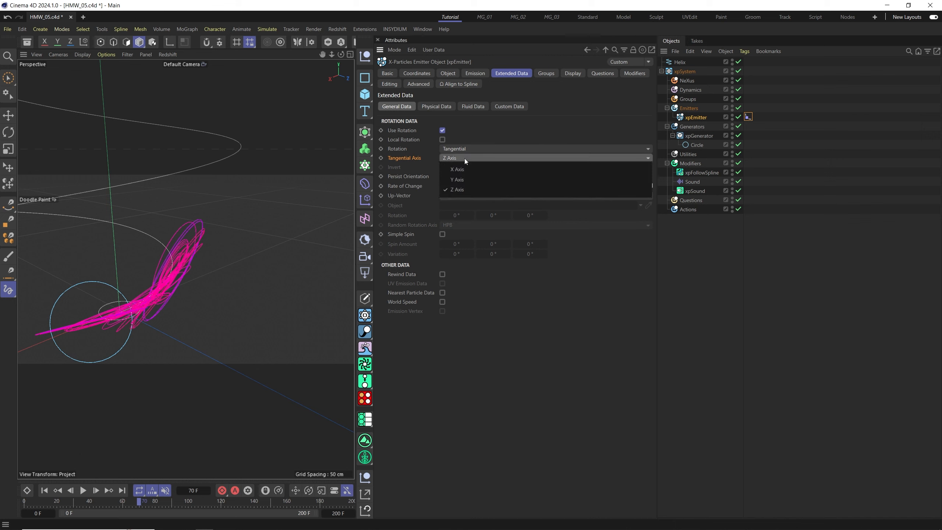
left_click(469, 180)
left_click(45, 491)
left_click(83, 490)
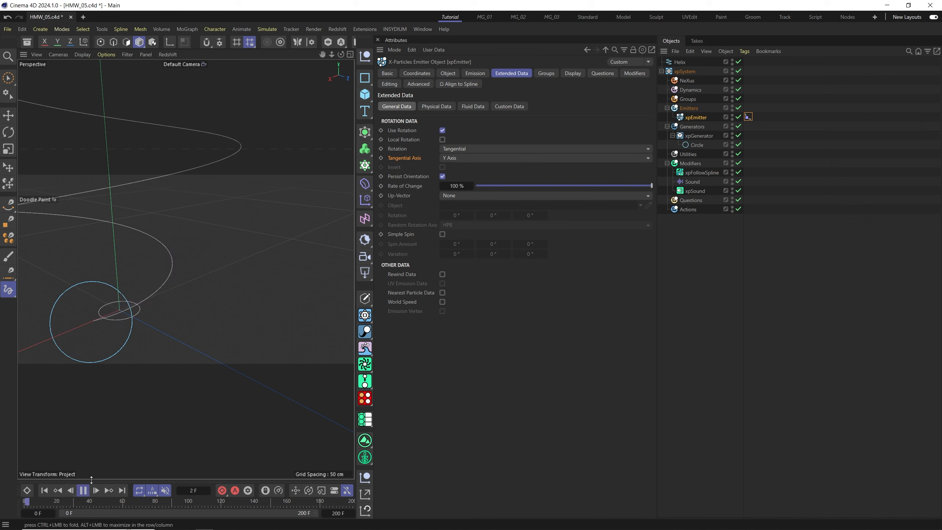
left_click_drag(169, 300, 233, 284, "alt")
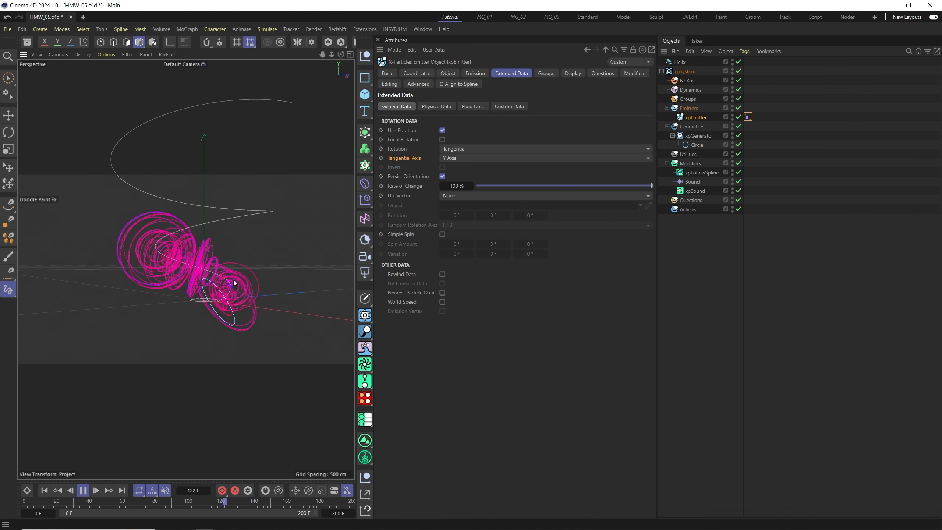
left_click_drag(226, 248, 238, 279, "alt")
Move xpSound above the Sound object inside the Modifiers folder and review the folder's modifier lists.
left_click(703, 169)
left_click_drag(696, 190, 705, 184)
left_click(690, 164)
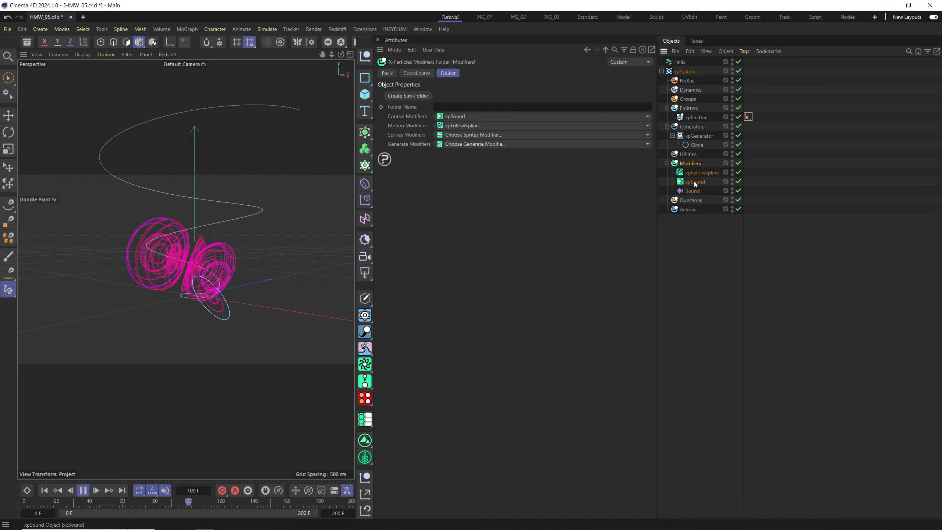
left_click(691, 184)
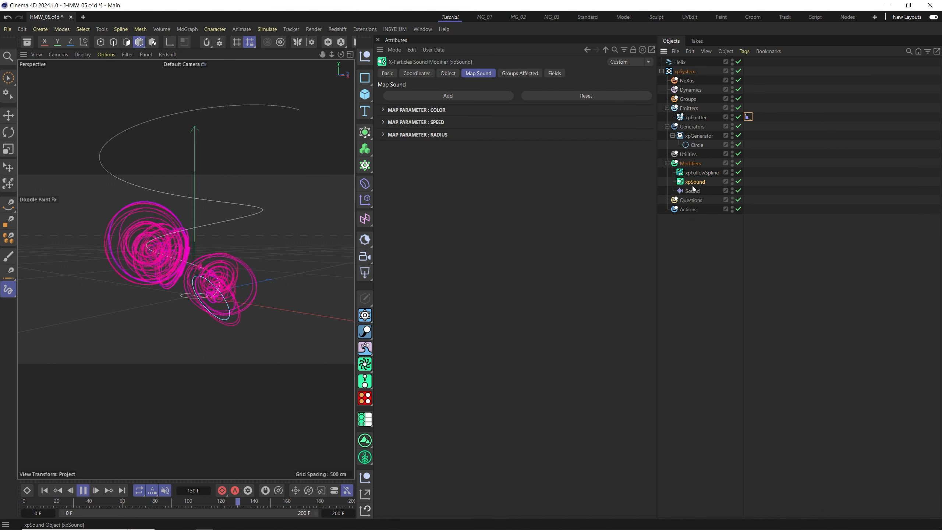
left_click(678, 166)
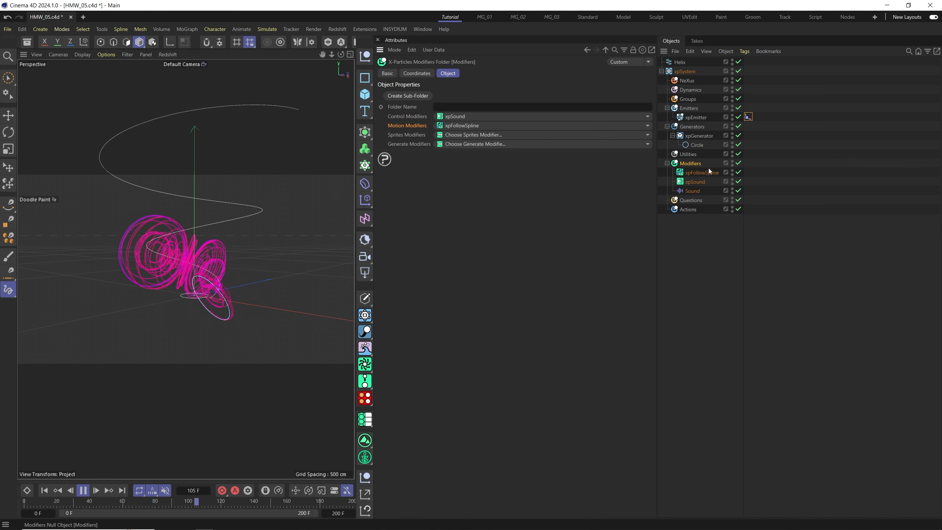
Add an xpDrag motion modifier to the Modifiers folder.
left_click_drag(191, 275, 229, 260, "alt")
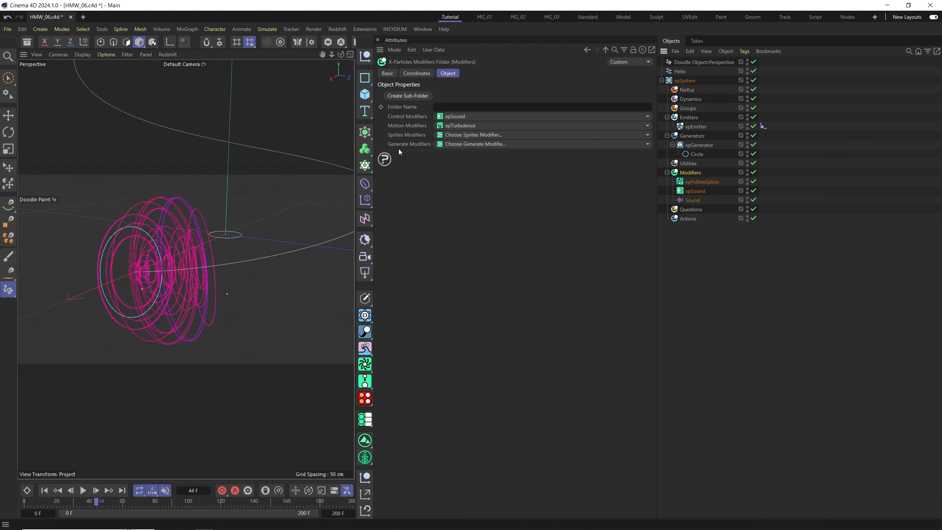
left_click(648, 125)
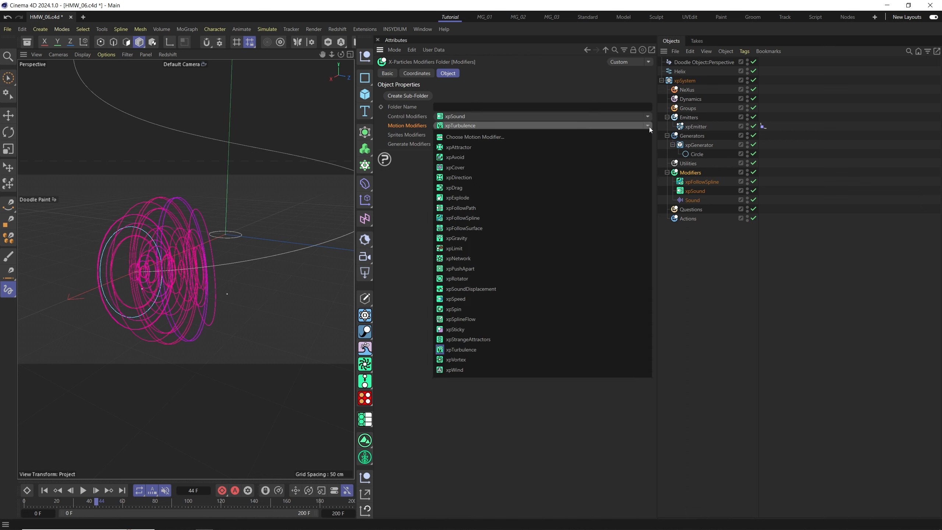
left_click(479, 188)
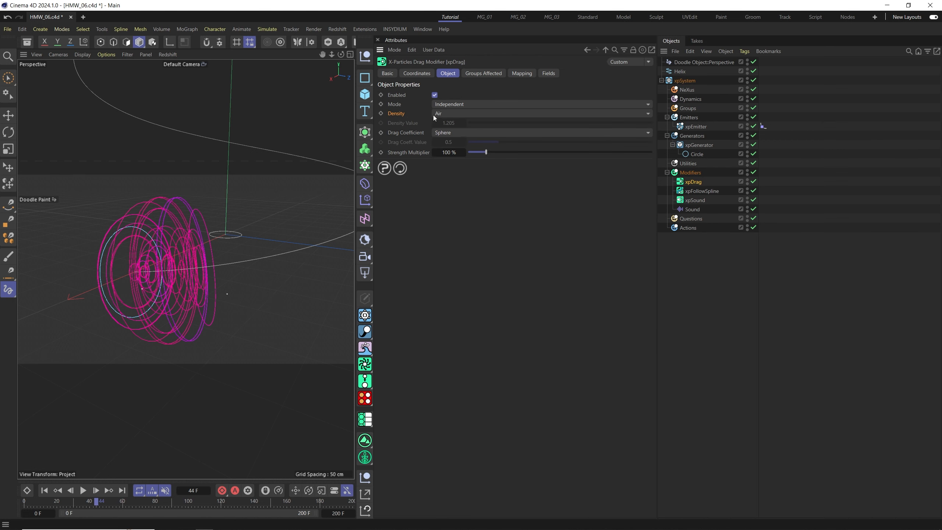
Set the xpDrag density to Heavy Water and play the animation.
left_click(446, 114)
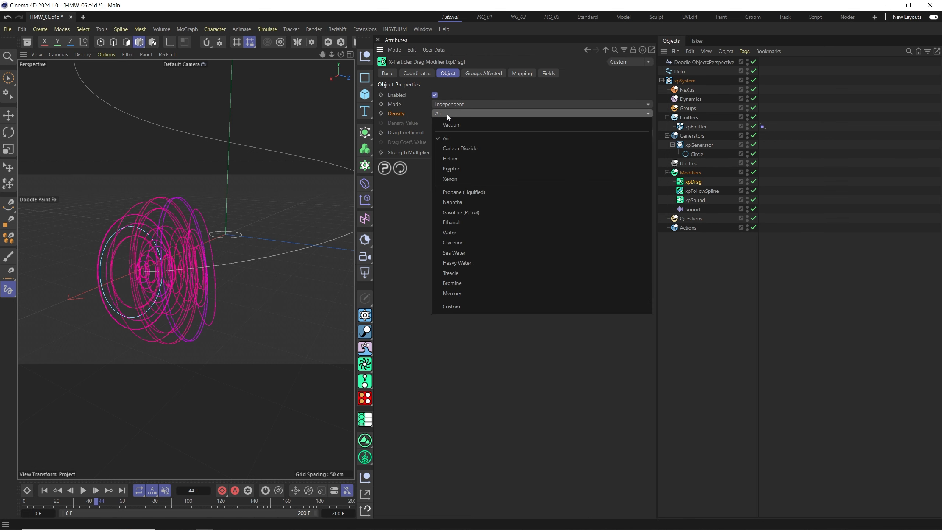
left_click(464, 264)
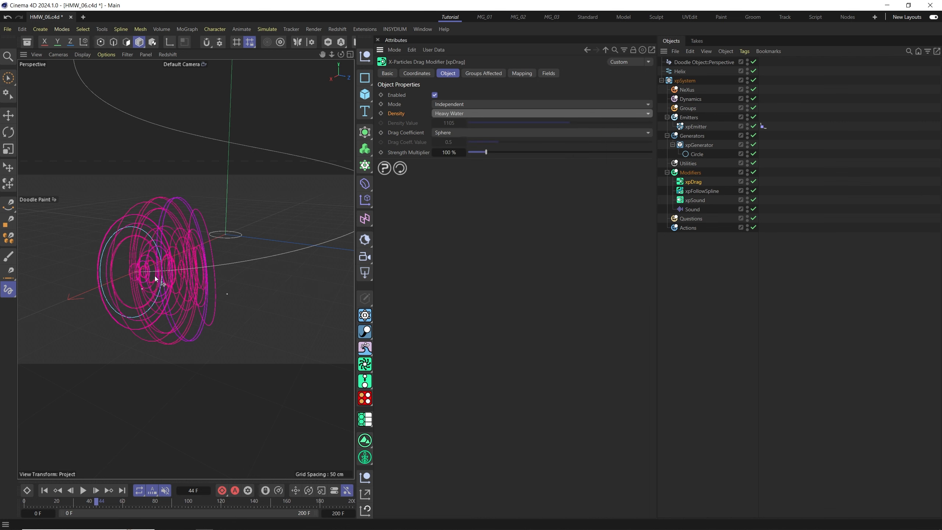
left_click(81, 490)
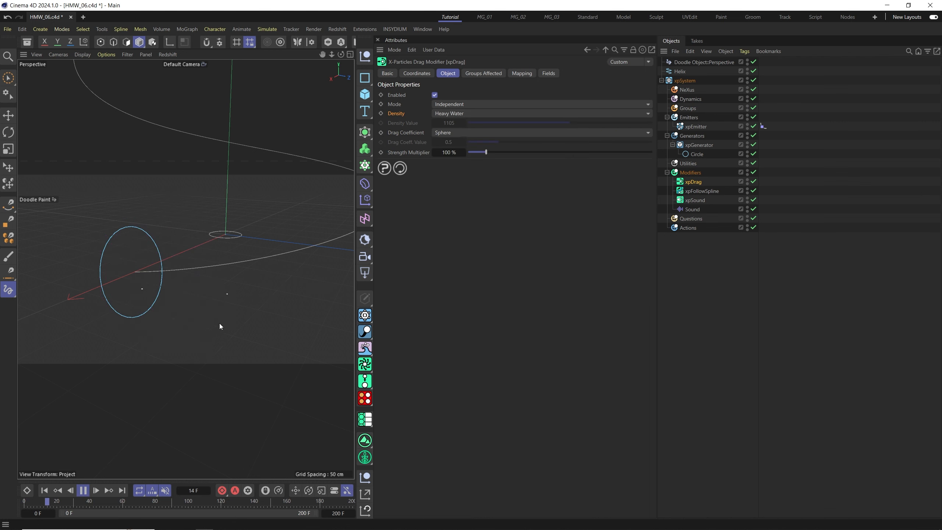
left_click_drag(187, 297, 150, 279, "alt")
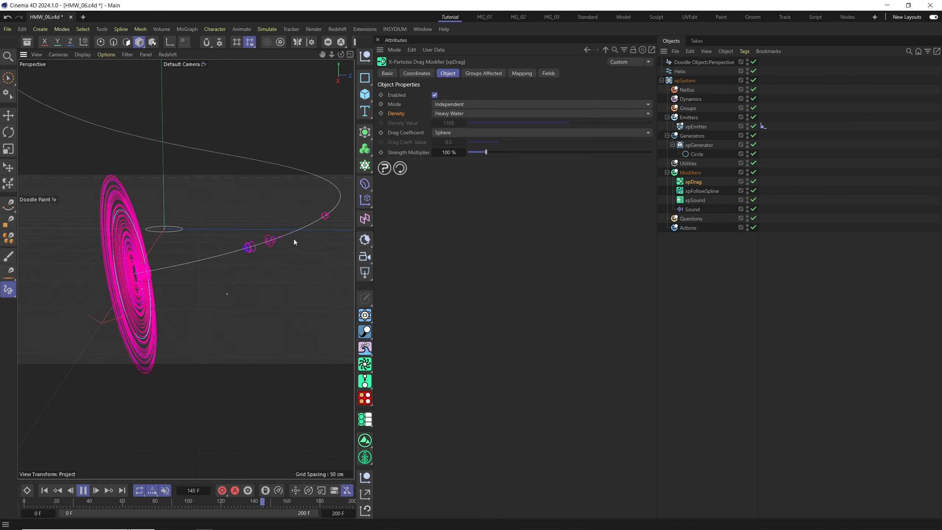
left_click_drag(294, 242, 171, 280, "alt")
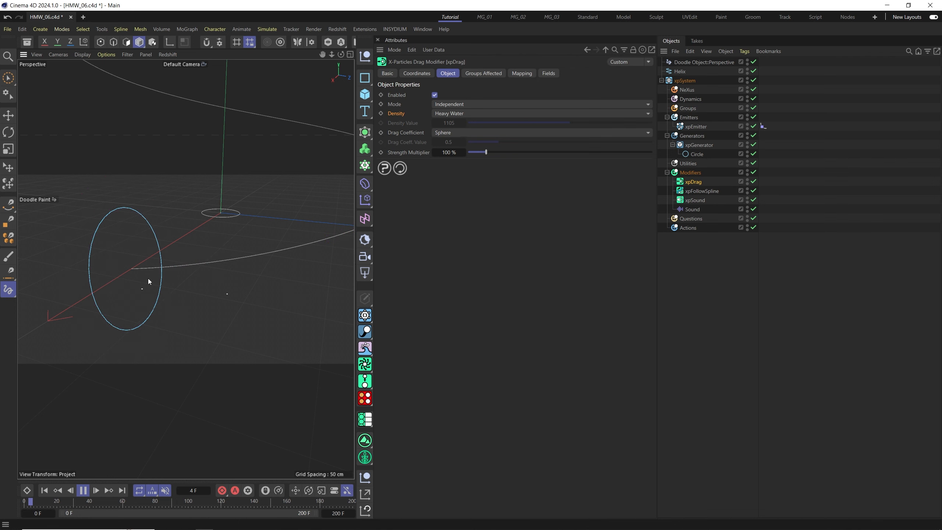
scroll(143, 278, "up", 1)
Add a drag mapping that maps Strength Multiplier to particle Radius.
left_click(530, 74)
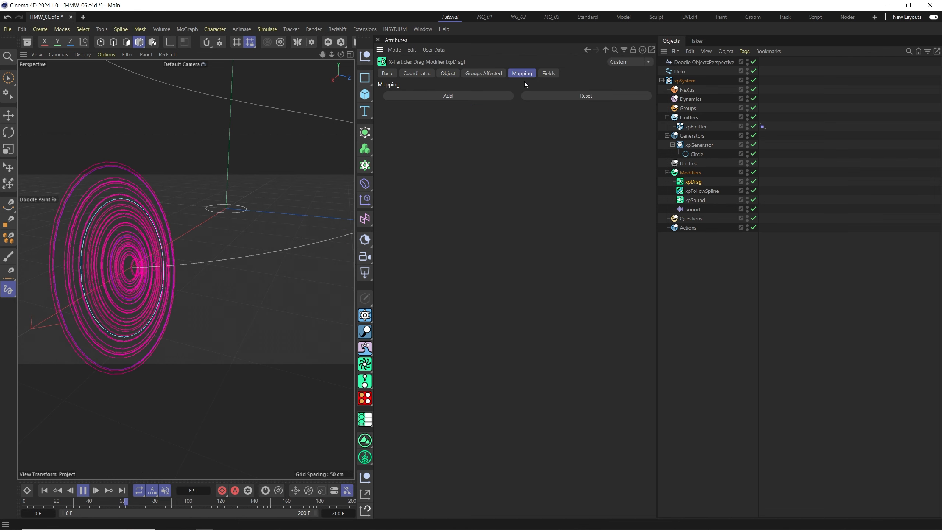
left_click(439, 97)
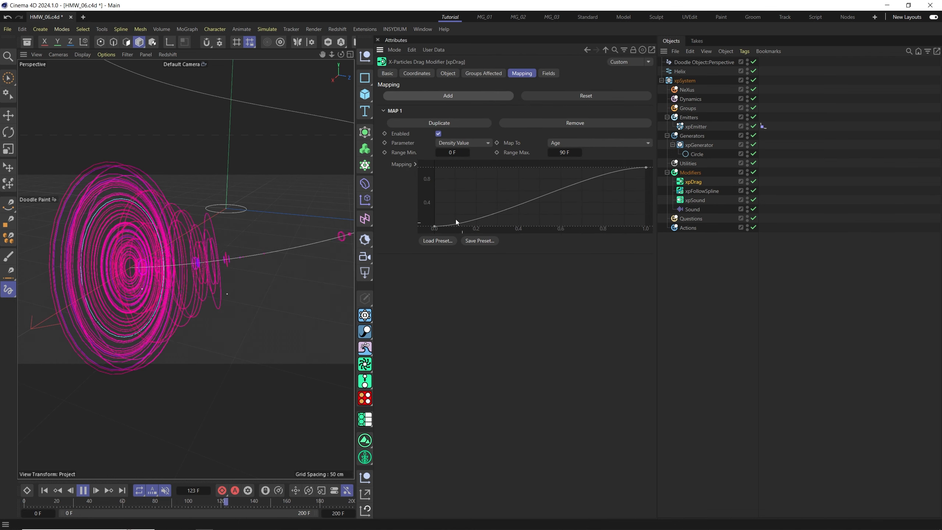
left_click(407, 145)
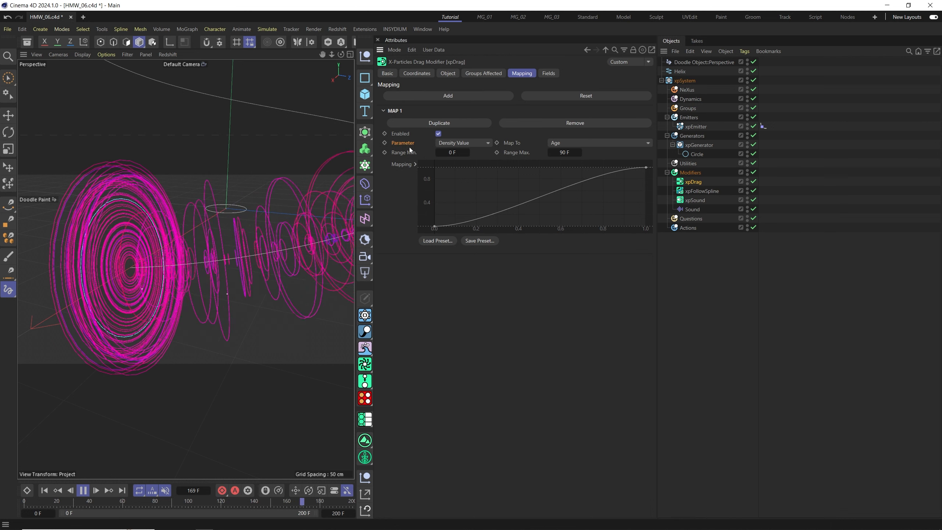
left_click(458, 144)
left_click(451, 176)
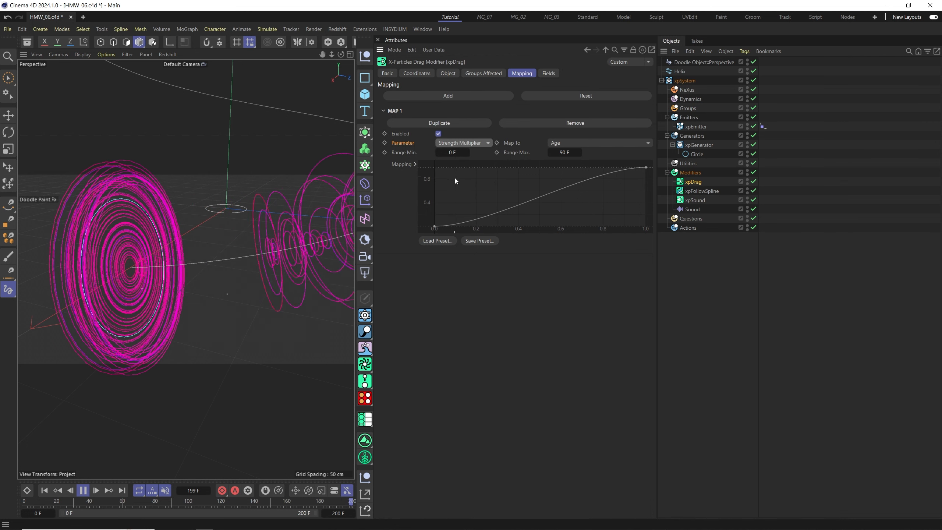
left_click(577, 147)
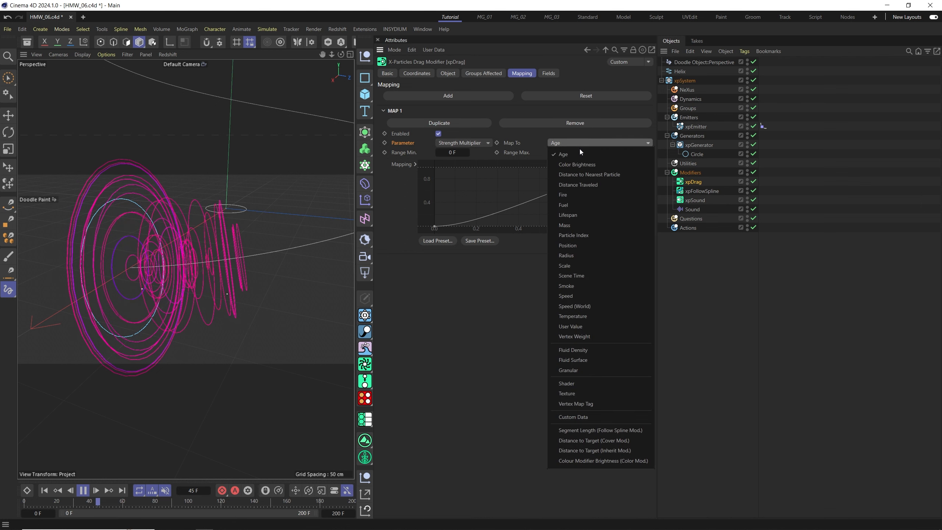
left_click(582, 302)
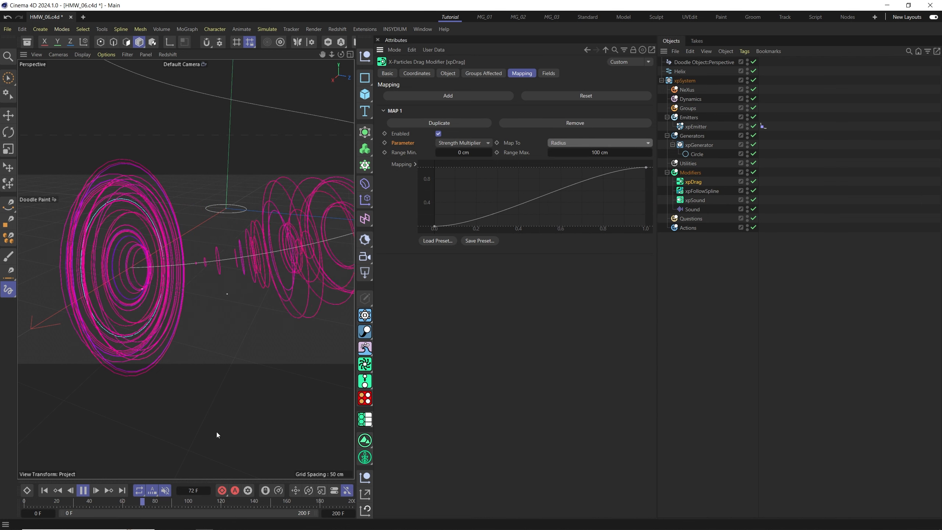
Pause playback, review the xpSound radius mapping settings, and return to the xpDrag modifier.
left_click(83, 491)
left_click(699, 202)
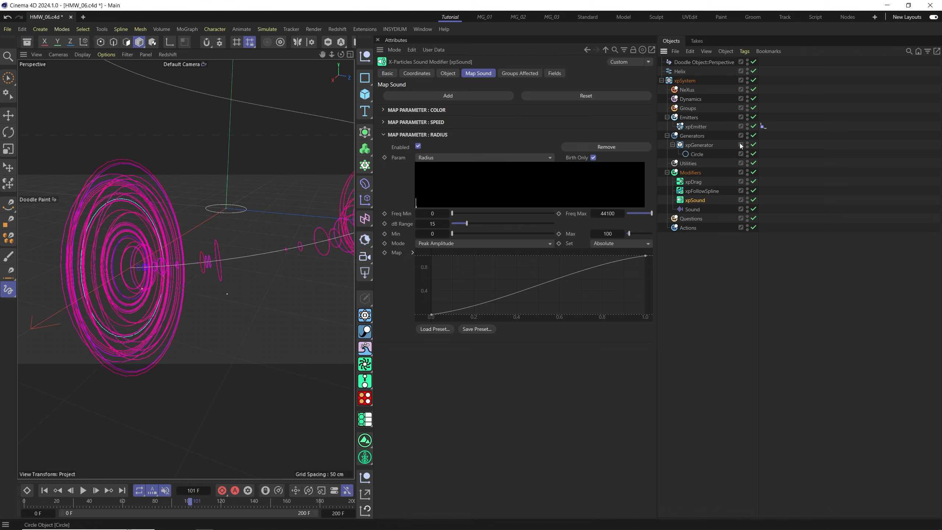
left_click(693, 183)
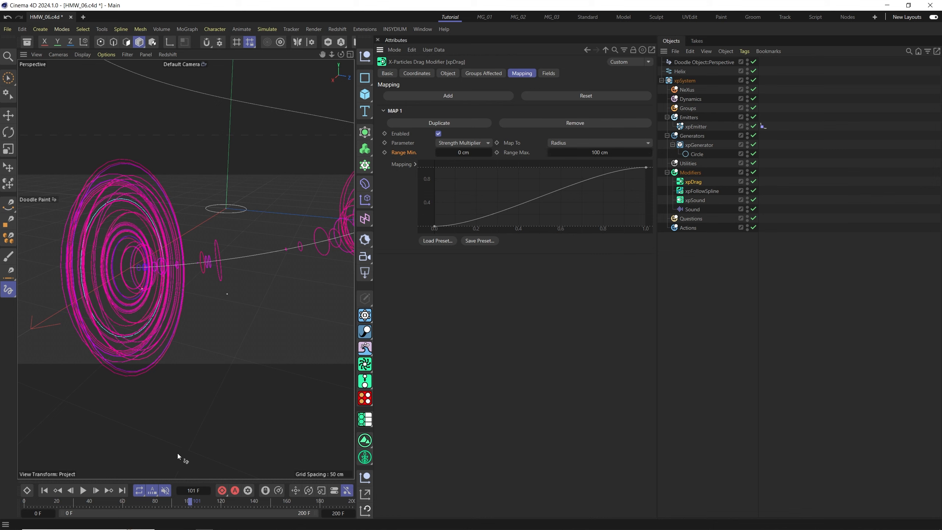
Replay the animation from the start and load the Cubic preset onto the drag mapping curve.
left_click(45, 491)
left_click(83, 490)
left_click_drag(178, 290, 208, 275, "alt")
left_click_drag(261, 257, 156, 276, "alt")
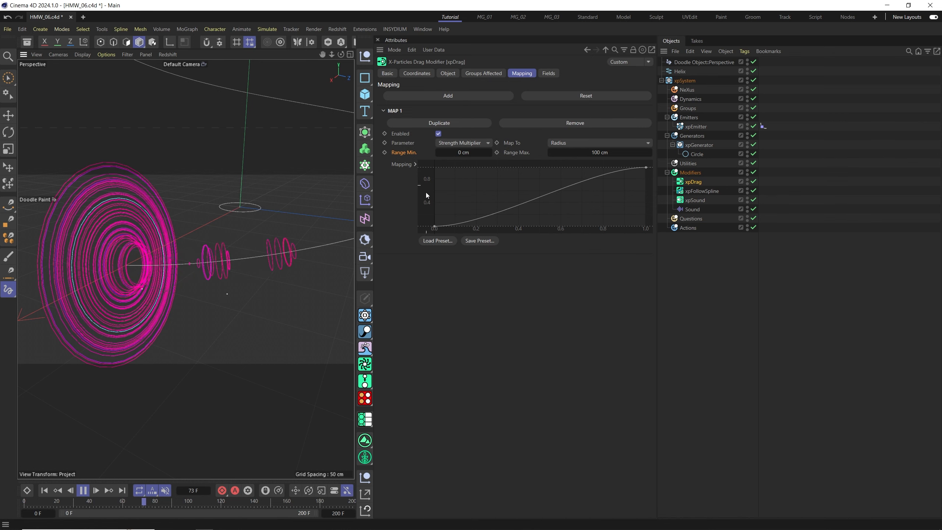
left_click(425, 243)
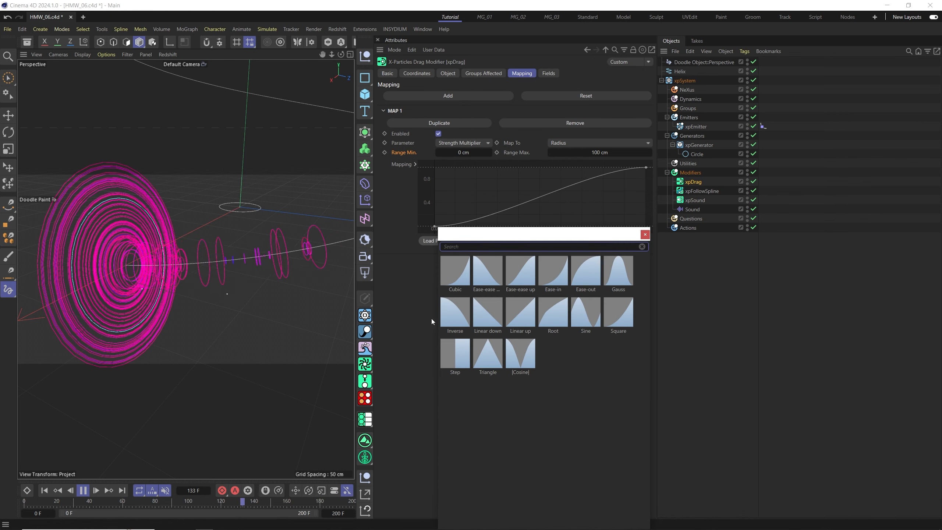
left_click(457, 276)
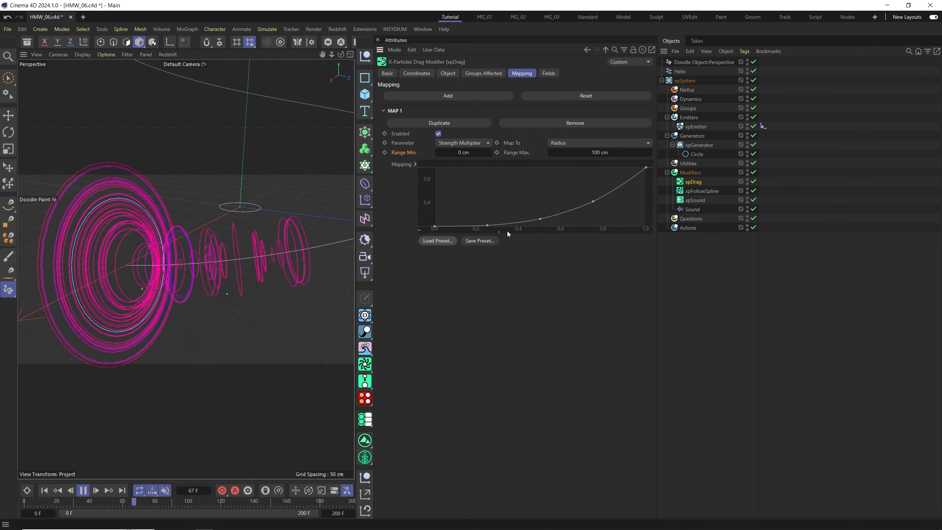
left_click_drag(153, 276, 219, 284, "alt")
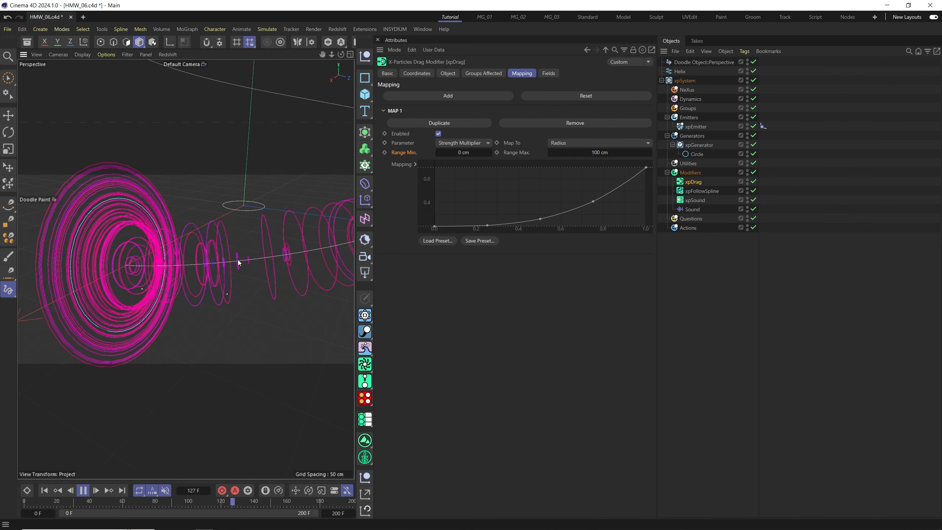
Set the drag mapping's Range Min to 25 cm and watch the result.
left_click(450, 152)
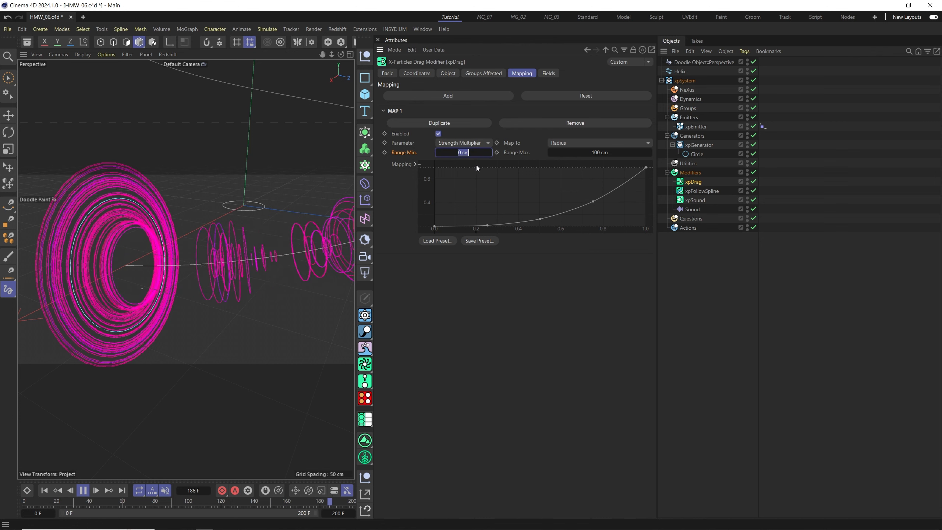
key("Return")
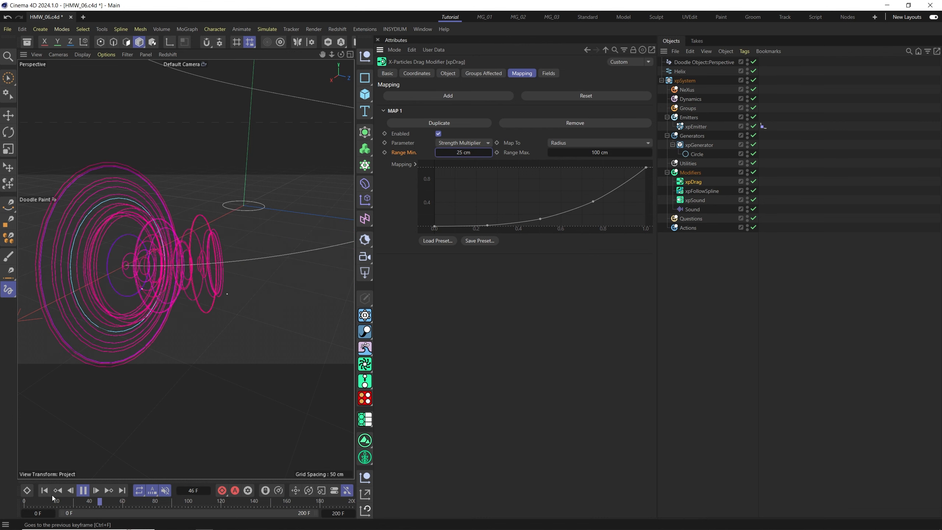
mouse_move(179, 288)
left_mouse_down("alt")
mouse_move(189, 288)
mouse_move(162, 290)
mouse_move(191, 286)
mouse_move(175, 286)
left_mouse_up("alt")
Restore the drag mapping's Range Min to 0 cm and rewind the animation to the start.
left_click(469, 152)
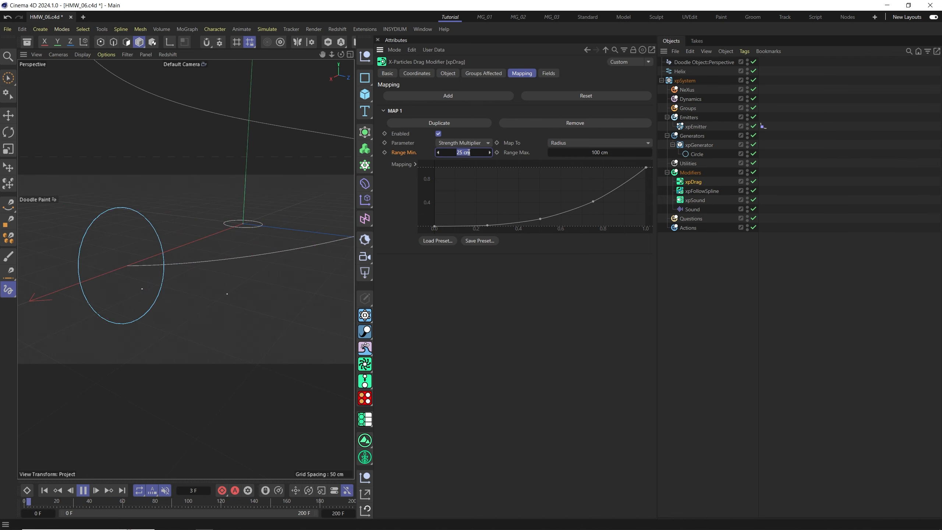
left_click(44, 490)
left_click(44, 491)
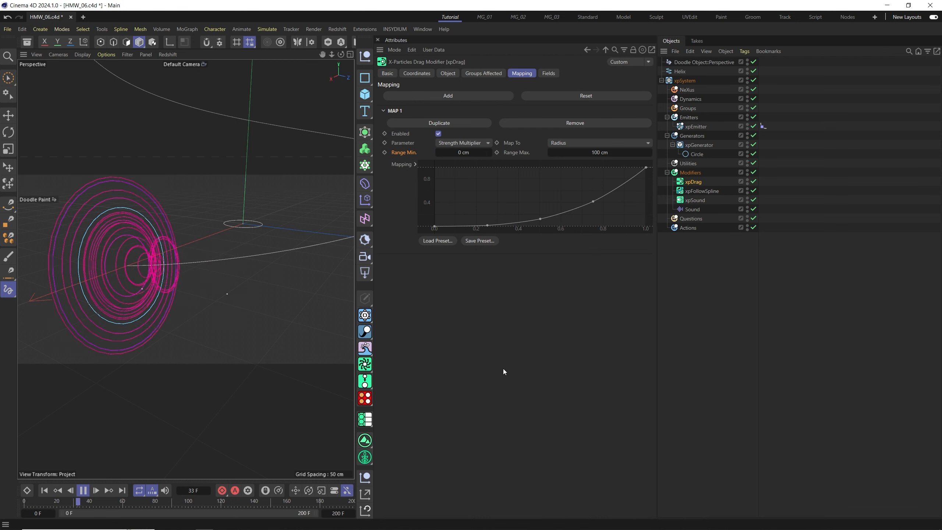
Stop playback and inspect the Modifiers folder's list of motion modifiers.
scroll(206, 312, "up", 2)
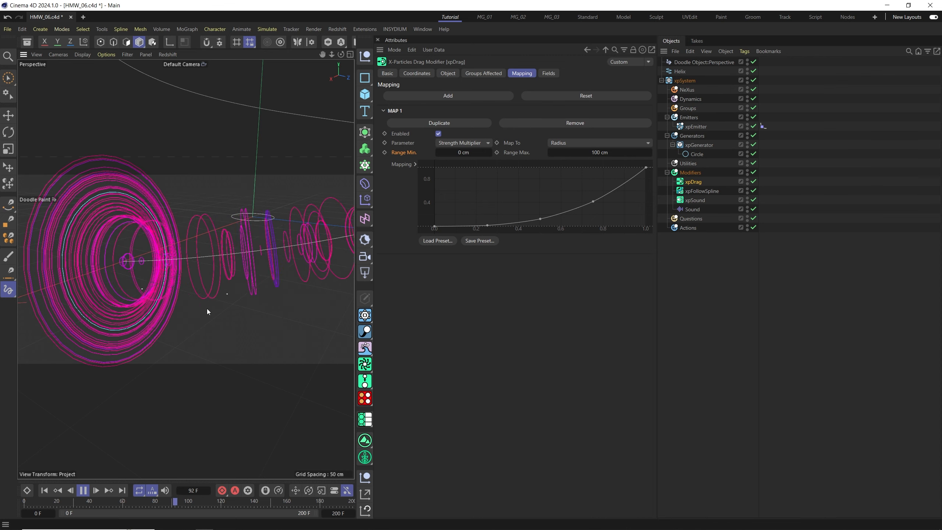
left_click_drag(196, 291, 222, 278, "alt")
key("F8")
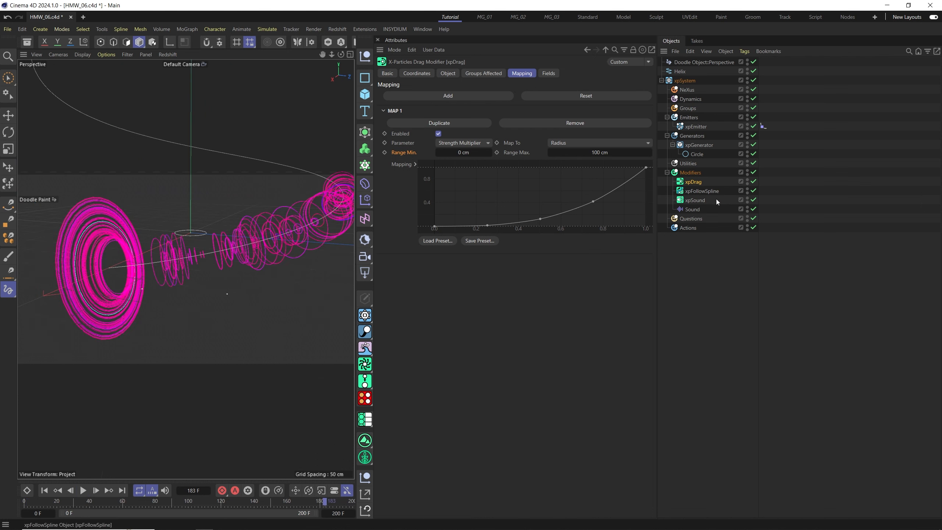
left_click(687, 175)
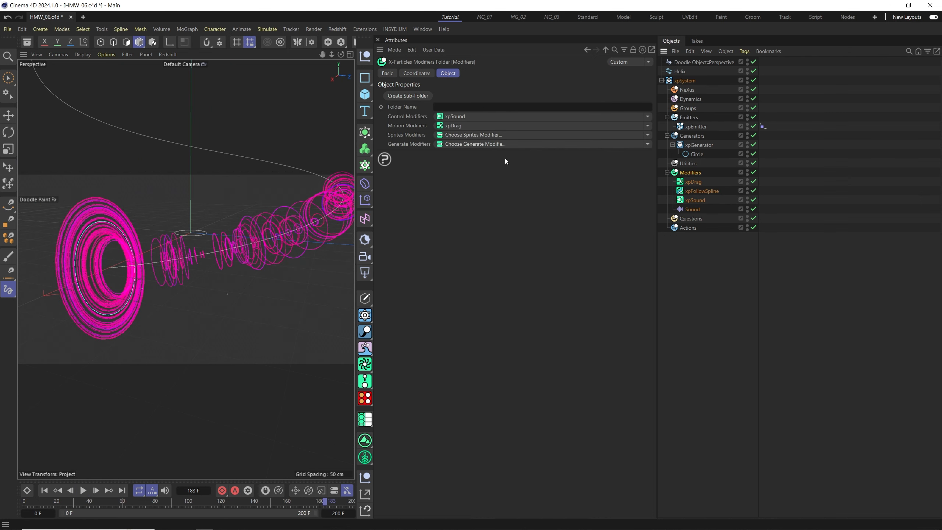
left_click(648, 127)
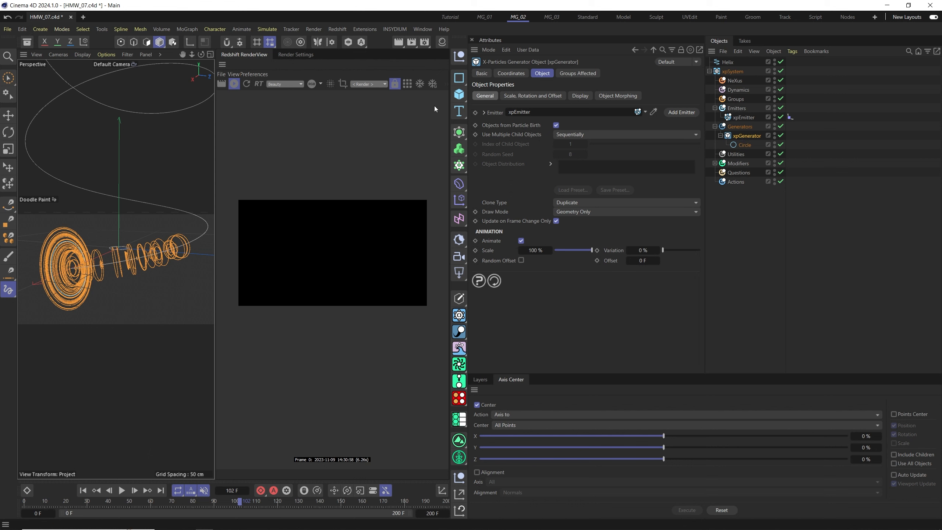
Add an xpJoin object and place it inside the xpGenerator.
left_click(396, 30)
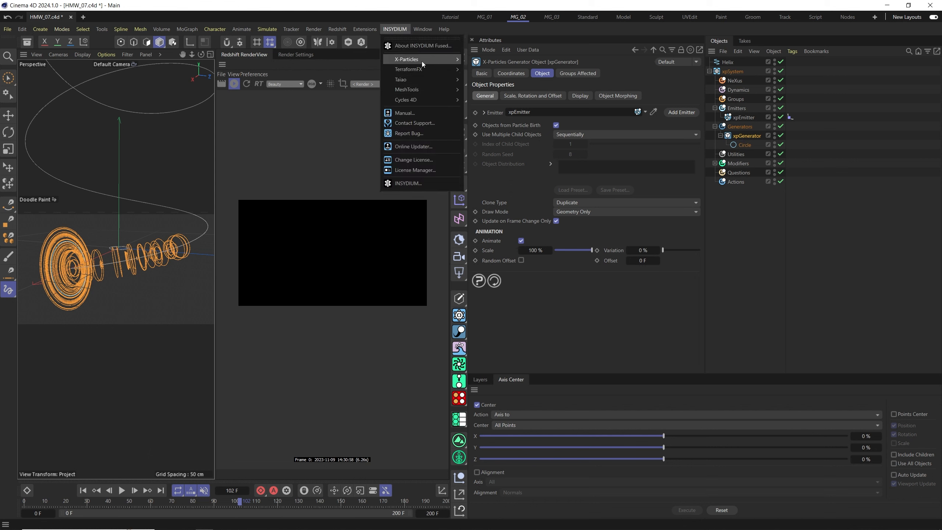
mouse_move(422, 61)
mouse_move(476, 173)
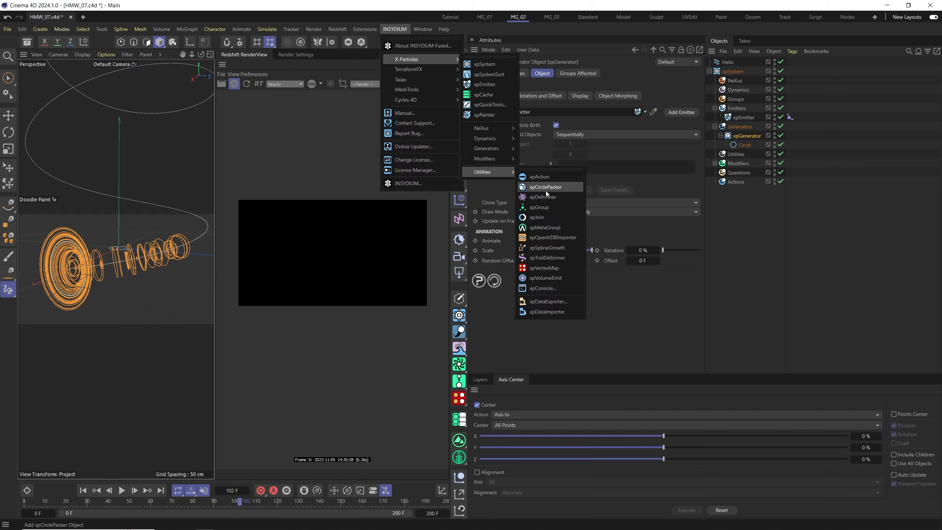
left_click(547, 218)
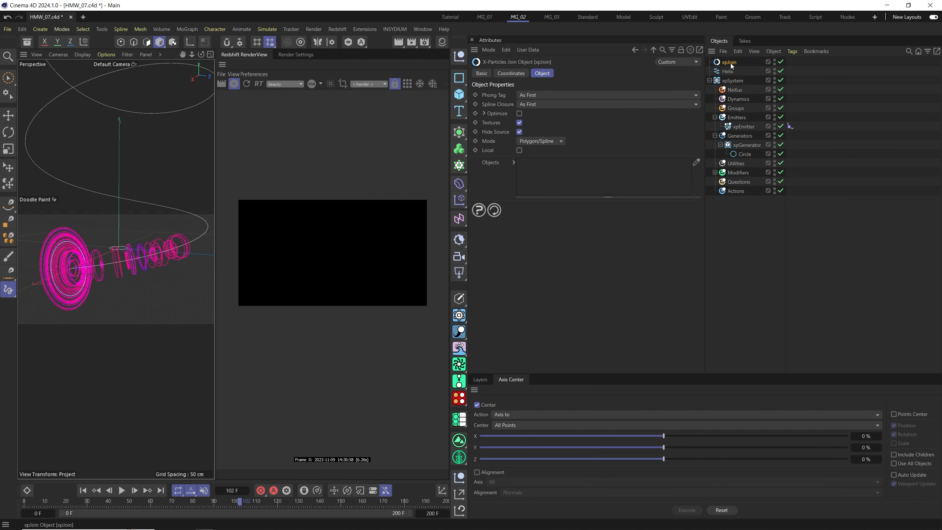
left_click_drag(725, 63, 744, 144)
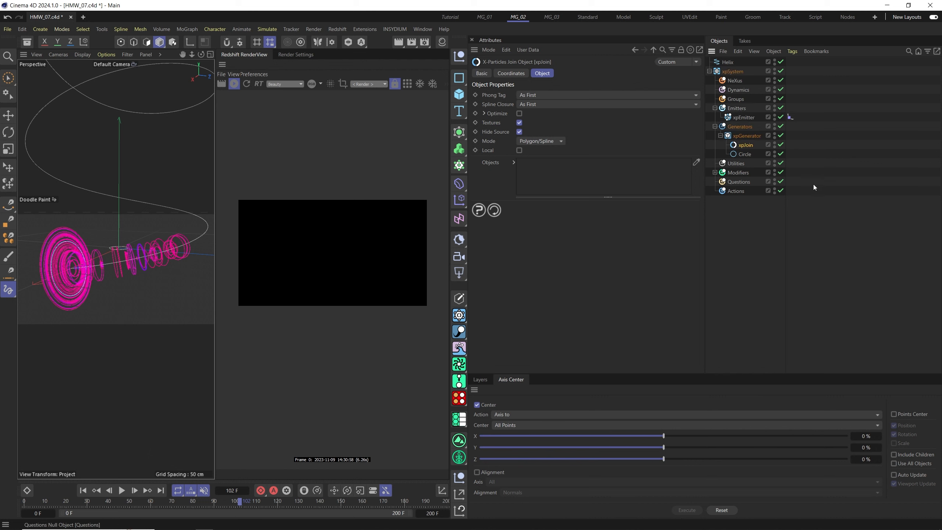
Parent the Circle spline under the xpJoin object.
left_click(734, 156)
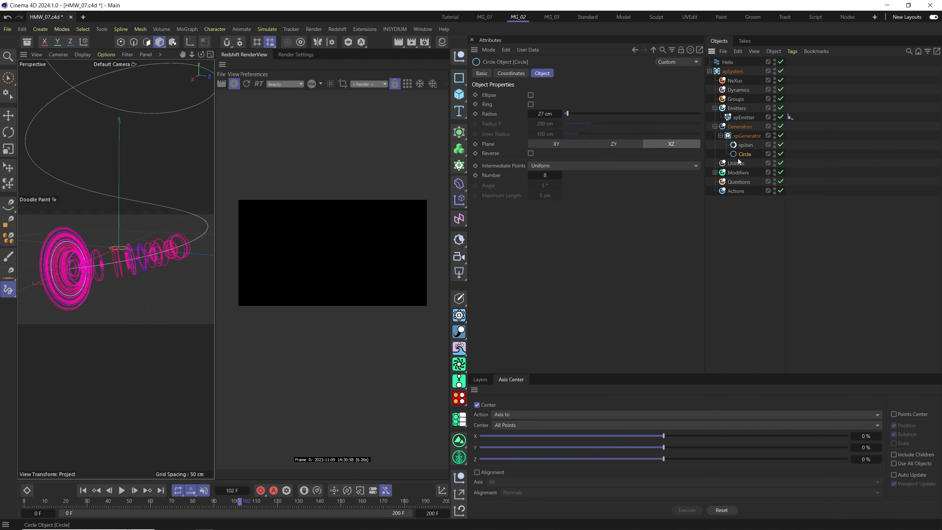
left_click_drag(744, 154, 747, 148)
left_click(753, 147)
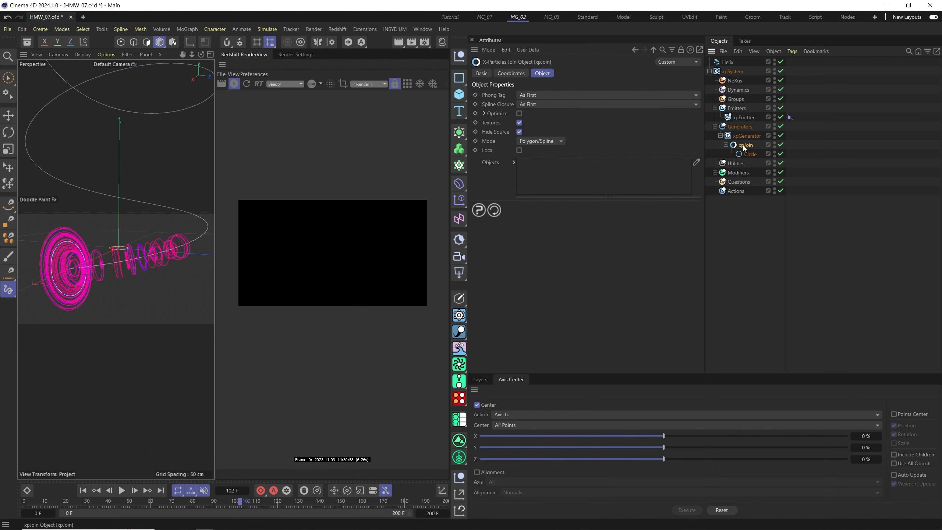
Add a Redshift Object tag to xpJoin and set its curve mode to Cylinders.
right_click(743, 146)
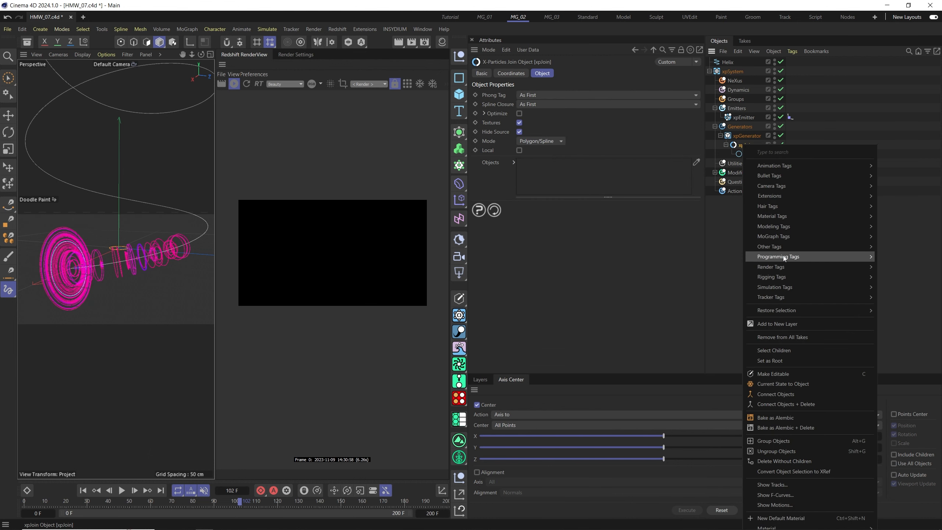
mouse_move(769, 268)
left_click(899, 302)
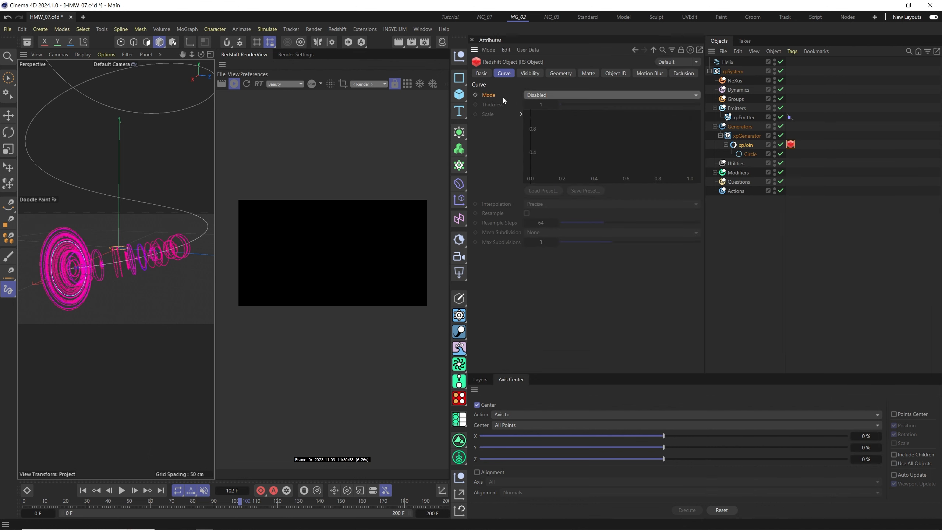
left_click(540, 96)
left_click(548, 137)
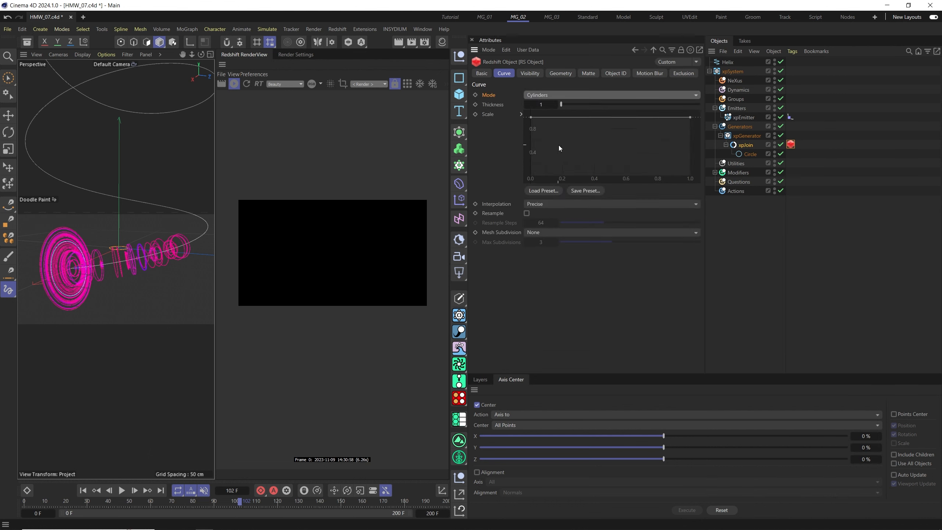
Replay the animation from the start to preview the render.
left_click(83, 490)
left_click(122, 490)
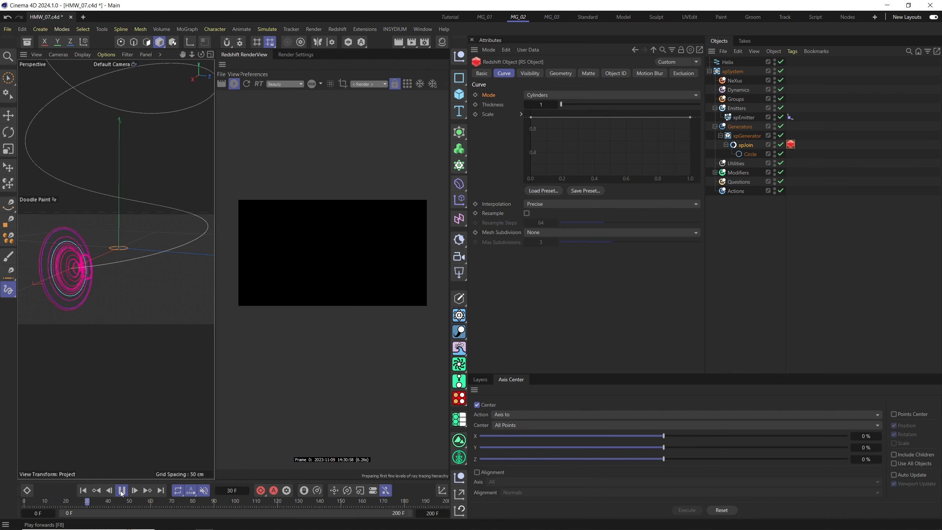
left_click(121, 491)
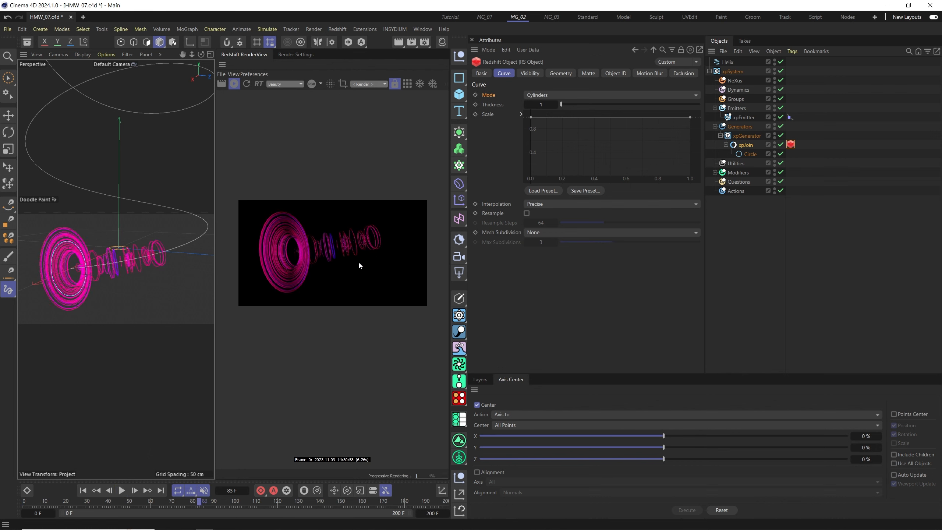
left_click_drag(113, 276, 174, 269, "alt")
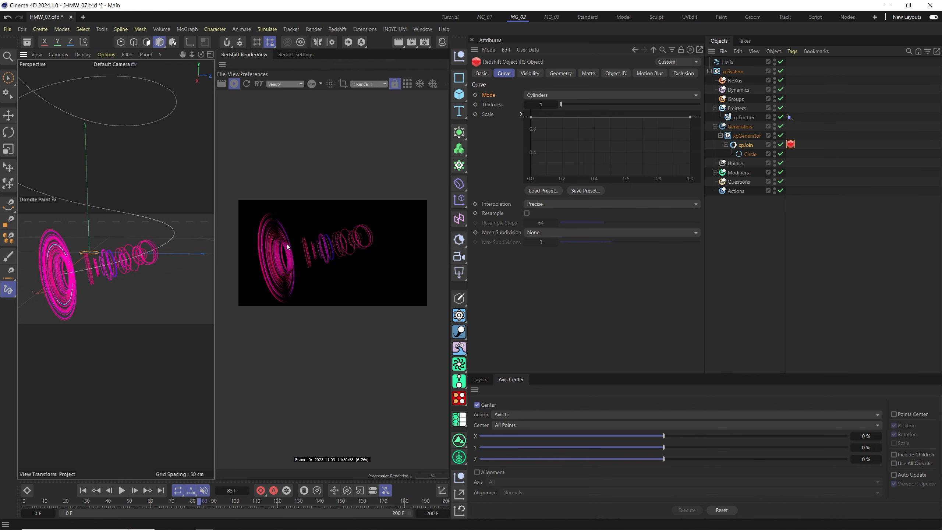
Create a new material and apply it to the xpJoin object, then rewind to the start.
left_click(441, 42)
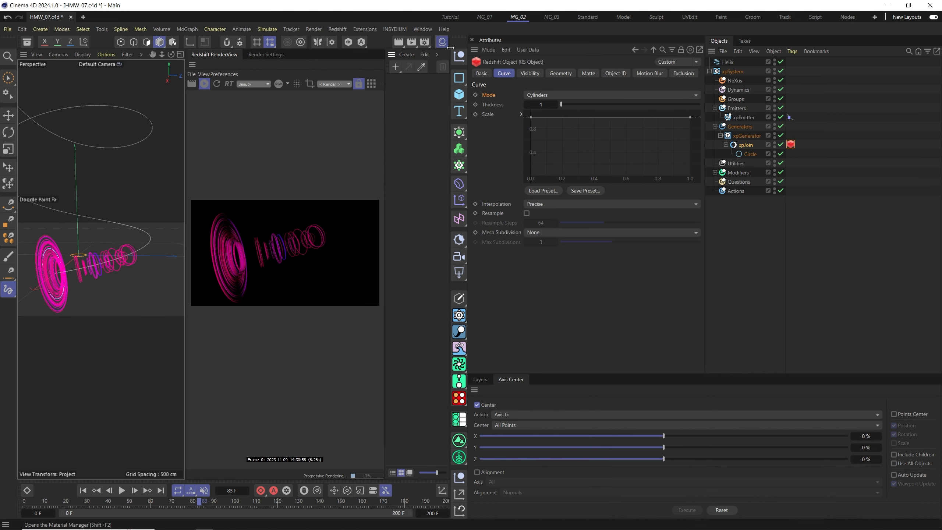
double_click(399, 90)
mouse_move(410, 92)
left_mouse_down()
mouse_move(794, 145)
mouse_move(747, 146)
left_mouse_up()
left_click(83, 490)
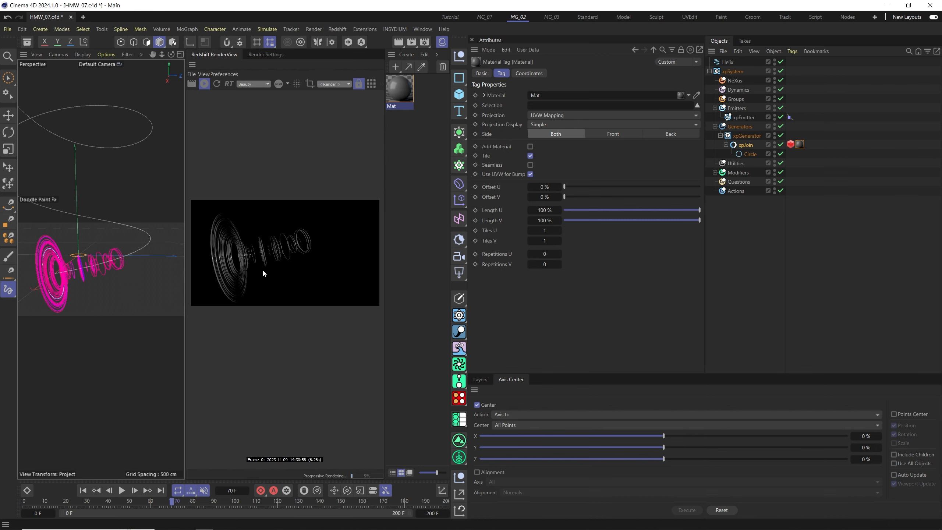
Open the material in the node editor and add a Color User Data node beside the RS Standard node.
double_click(402, 90)
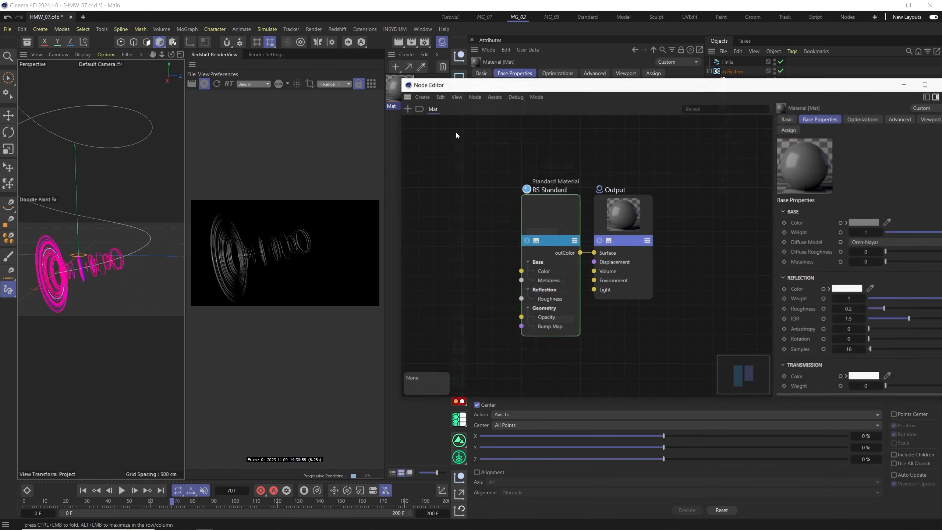
double_click(437, 191)
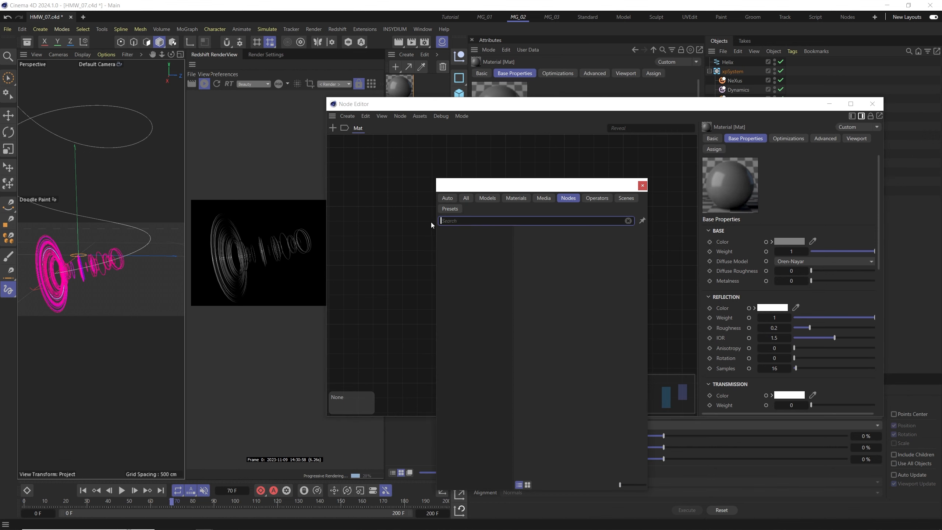
type("data")
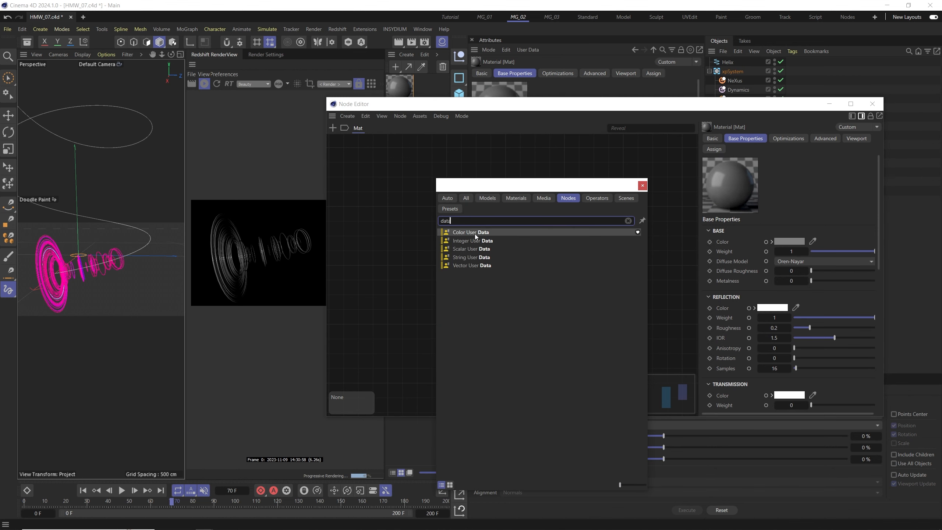
double_click(469, 232)
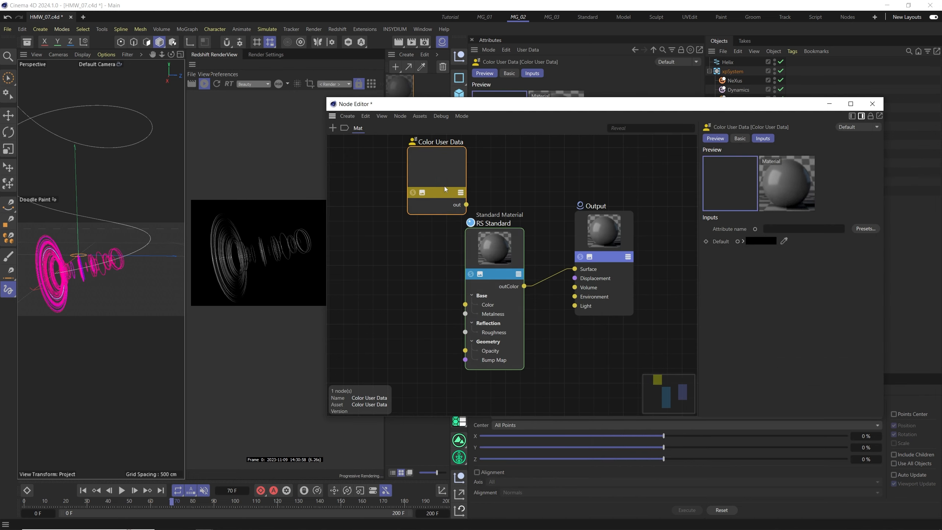
left_click_drag(444, 186, 369, 248)
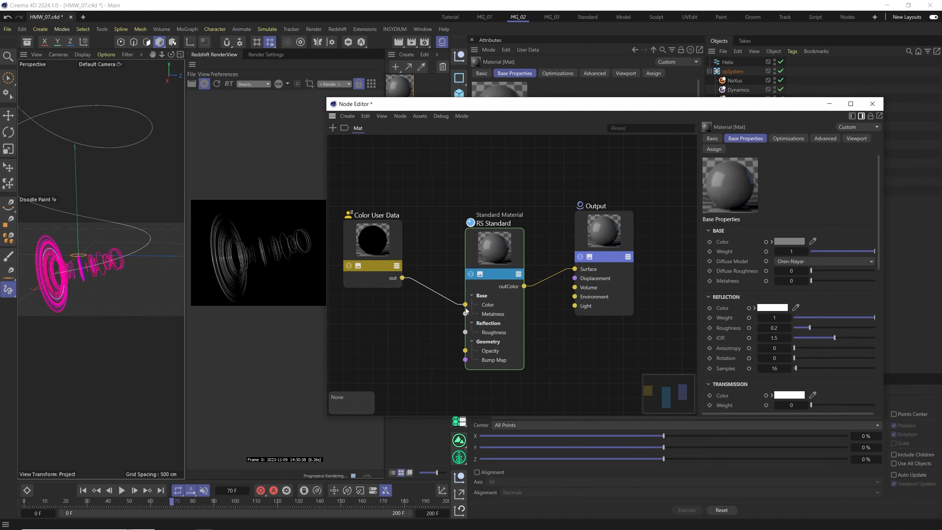